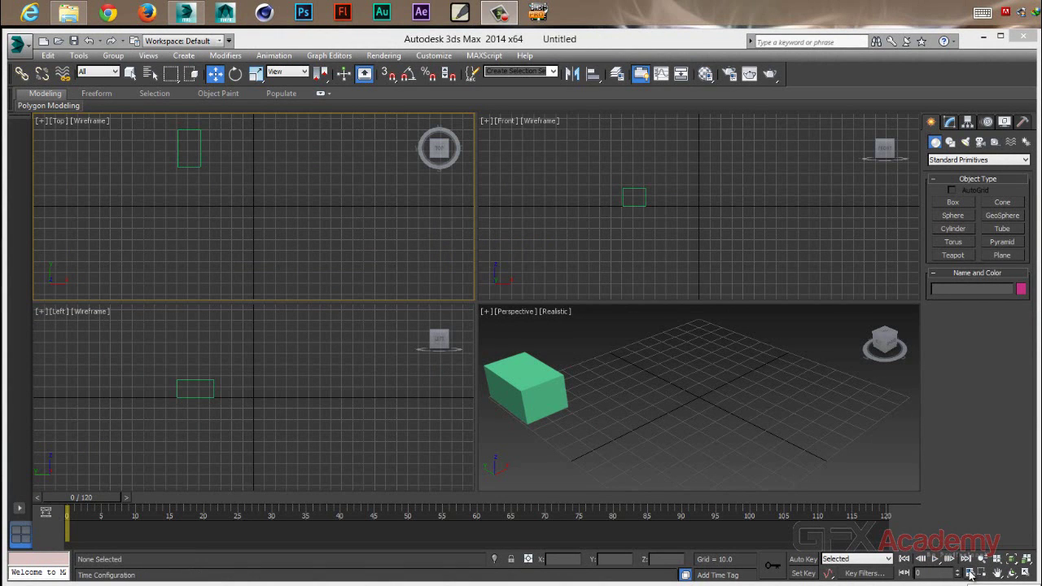
Set the display units to Metric Centimeters in Units Setup
{"action": "left_click", "coordinate": [434, 55]}
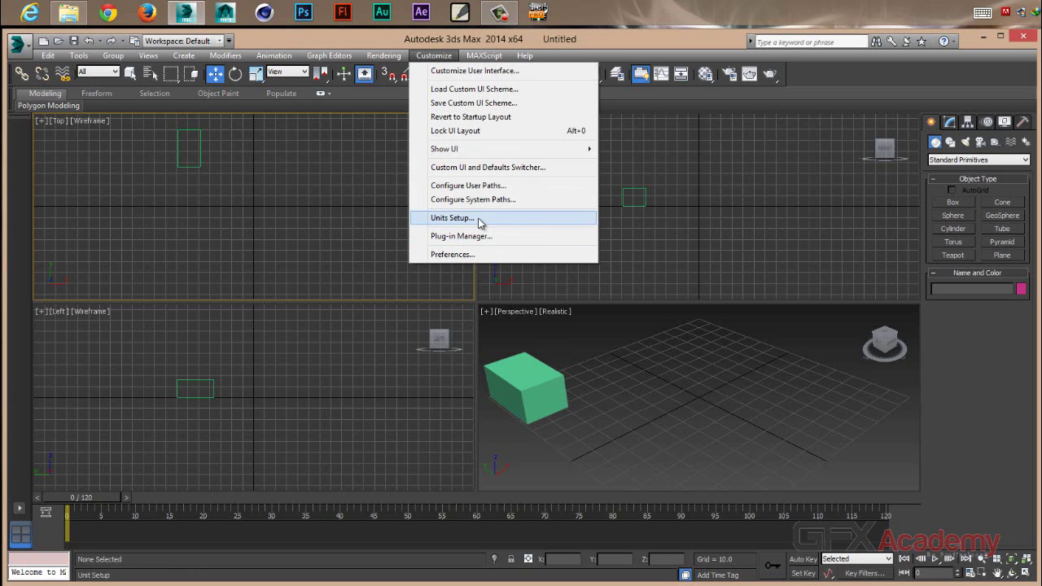
{"action": "left_click", "coordinate": [480, 219]}
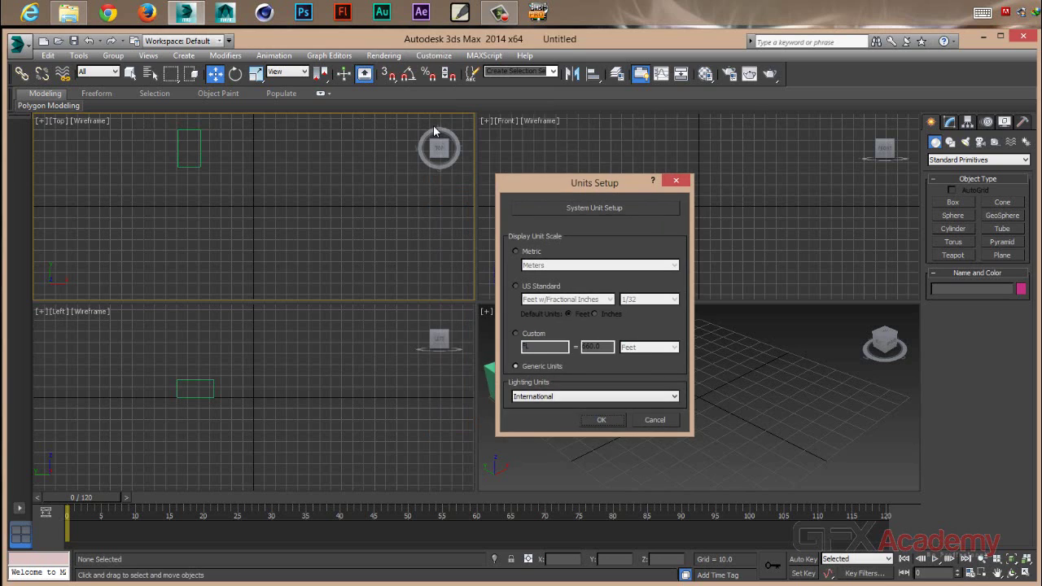
{"action": "left_click", "coordinate": [541, 254]}
{"action": "left_click", "coordinate": [552, 266]}
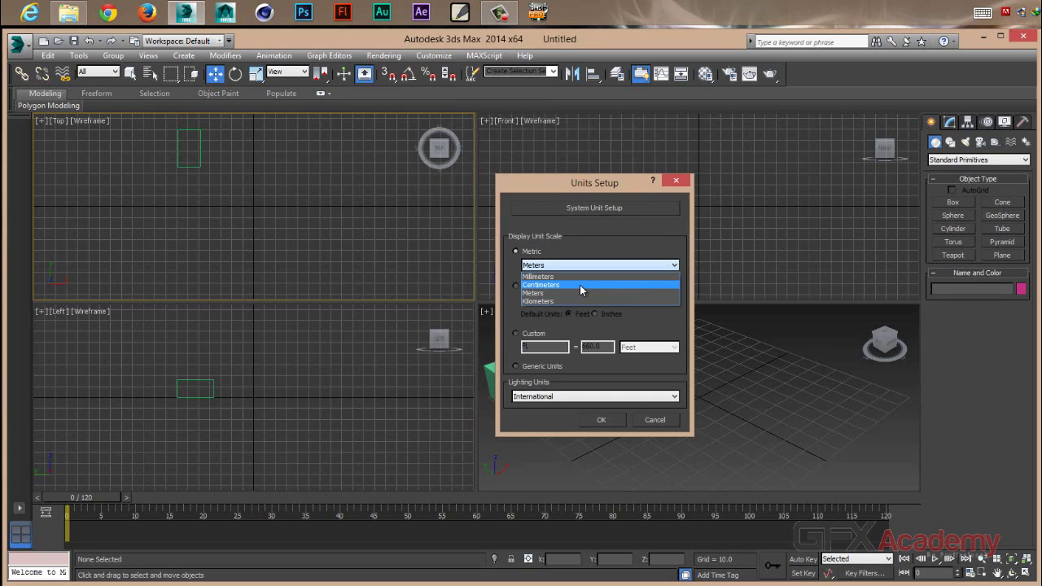
{"action": "left_click", "coordinate": [580, 285]}
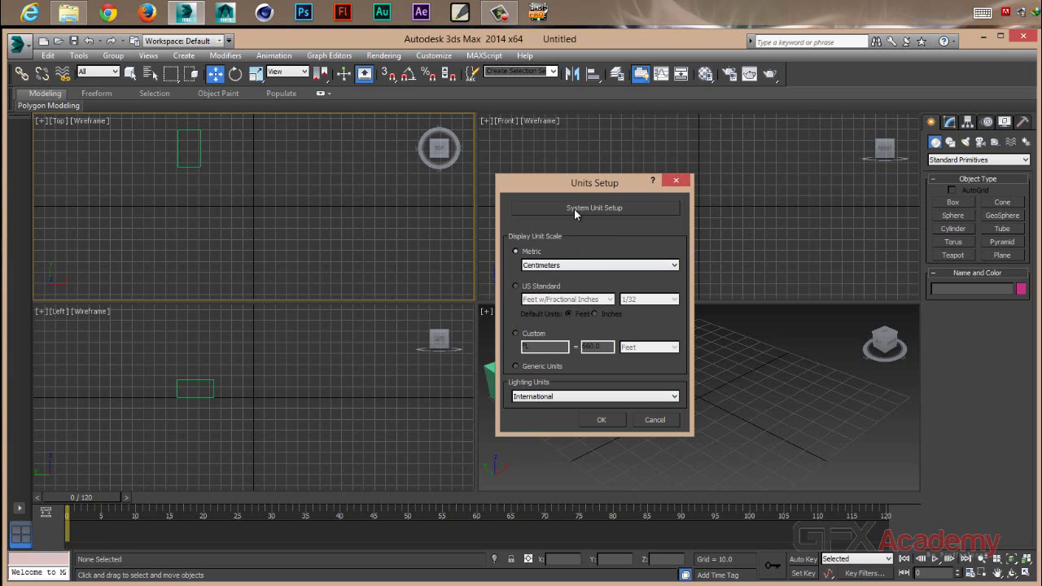
Set the system unit to Centimeters and confirm both unit dialogs
{"action": "left_click", "coordinate": [574, 208]}
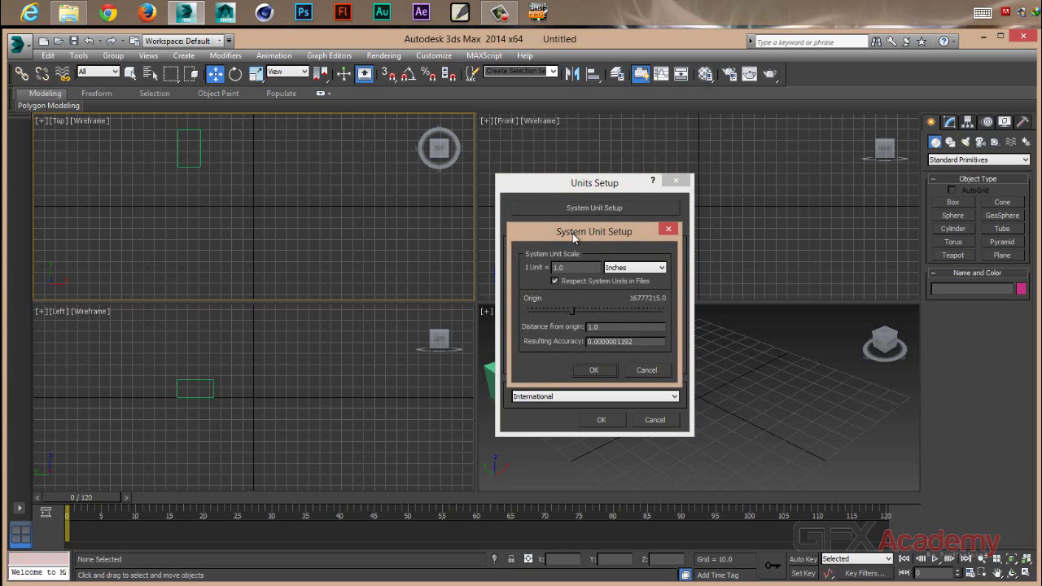
{"action": "mouse_move", "coordinate": [572, 232]}
{"action": "left_mouse_down"}
{"action": "mouse_move", "coordinate": [745, 242]}
{"action": "mouse_move", "coordinate": [704, 238]}
{"action": "left_mouse_up"}
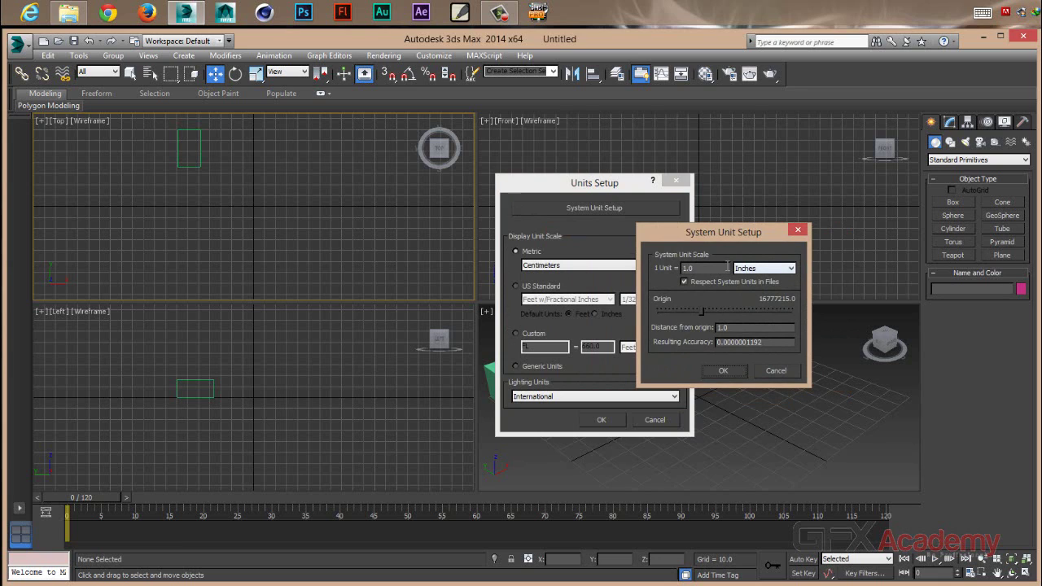
{"action": "left_click", "coordinate": [766, 270]}
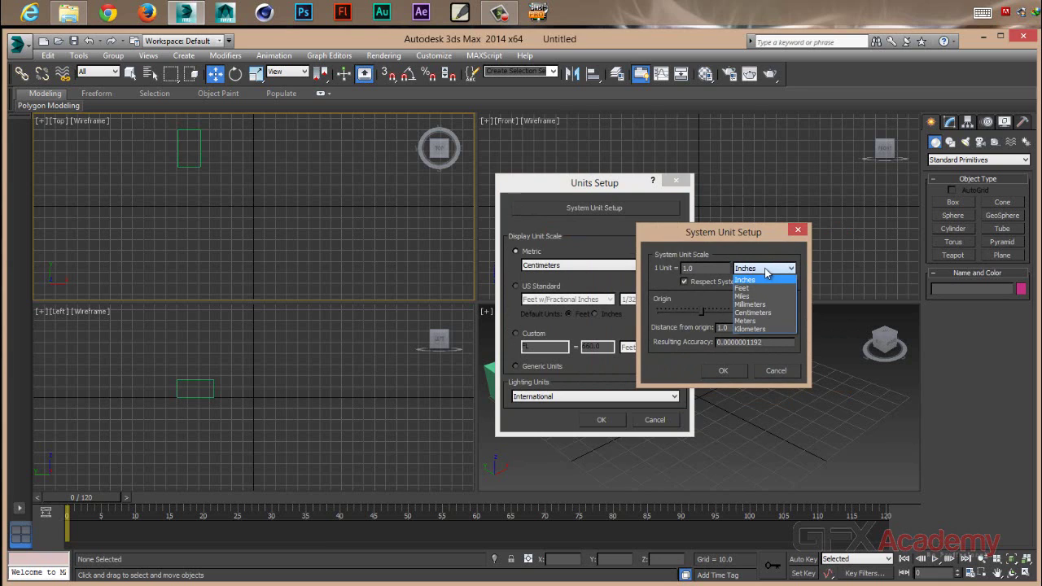
{"action": "left_click", "coordinate": [769, 314]}
{"action": "left_click", "coordinate": [727, 374]}
{"action": "left_click", "coordinate": [603, 420]}
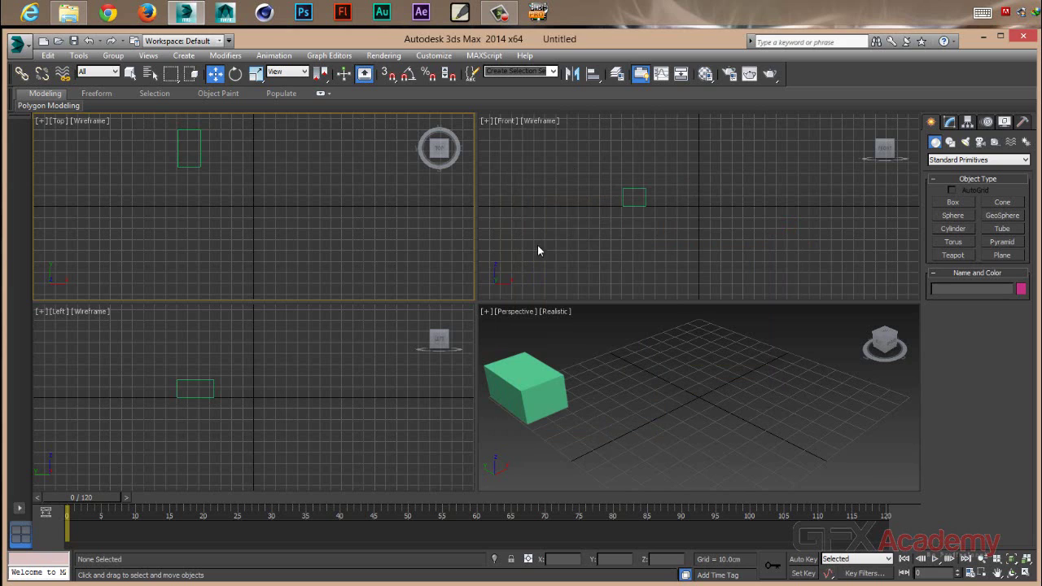
In Time Configuration, toggle between NTSC, Film and PAL frame rates to compare animation lengths
{"action": "left_click", "coordinate": [970, 573]}
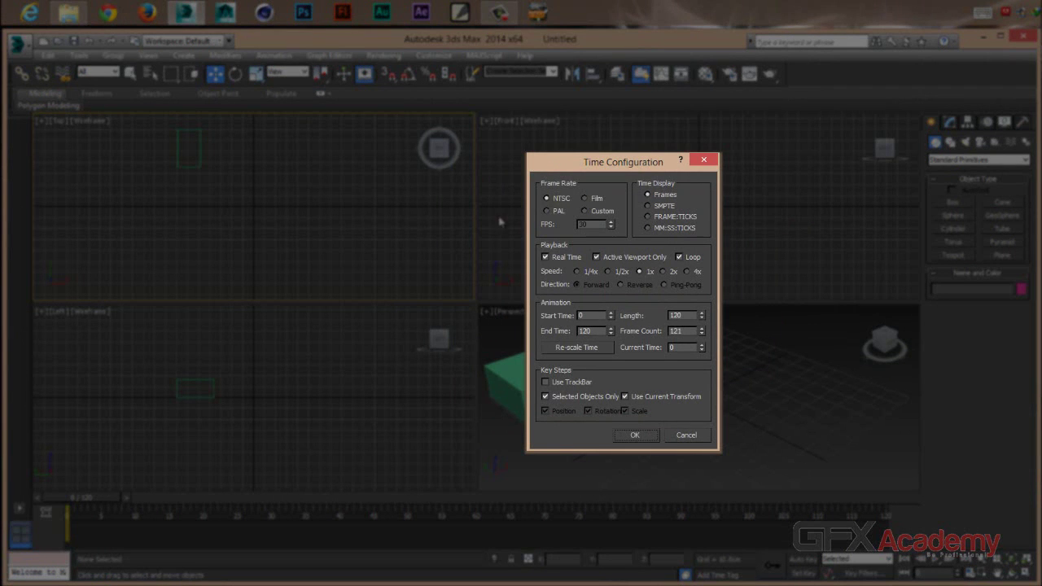
{"action": "left_click", "coordinate": [586, 198]}
{"action": "left_click", "coordinate": [545, 198]}
{"action": "key", "text": "Tab"}
{"action": "left_click", "coordinate": [557, 213]}
{"action": "left_click", "coordinate": [558, 214]}
{"action": "left_click", "coordinate": [567, 200]}
{"action": "left_click", "coordinate": [595, 204]}
{"action": "left_click", "coordinate": [546, 198]}
Check PAL and Film once more, return to NTSC, and open the recent documents list
{"action": "left_click", "coordinate": [557, 211]}
{"action": "left_click", "coordinate": [600, 200]}
{"action": "left_click", "coordinate": [559, 201]}
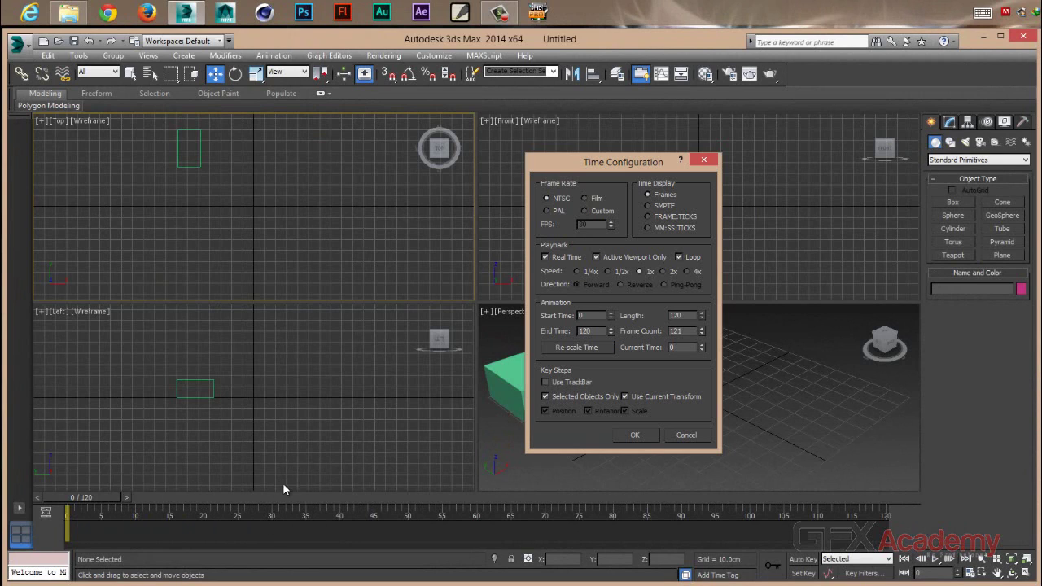
{"action": "left_click", "coordinate": [20, 43]}
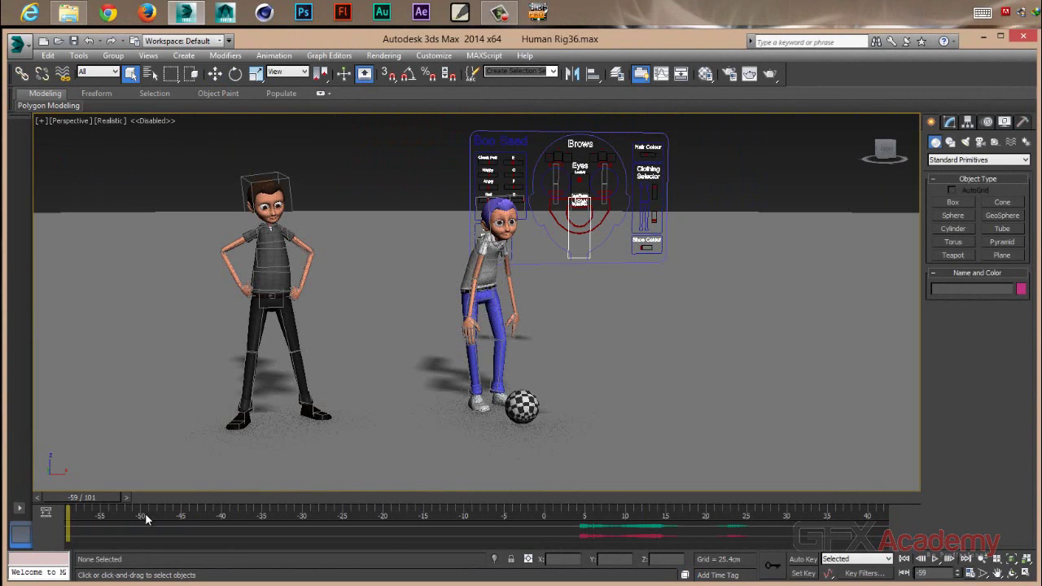
Scrub the time slider through the character's kick and running poses
{"action": "mouse_move", "coordinate": [106, 497]}
{"action": "left_mouse_down"}
{"action": "mouse_move", "coordinate": [192, 493]}
{"action": "mouse_move", "coordinate": [95, 504]}
{"action": "mouse_move", "coordinate": [235, 497]}
{"action": "left_mouse_up"}
{"action": "left_click_drag", "start_coordinate": [117, 500], "coordinate": [73, 498]}
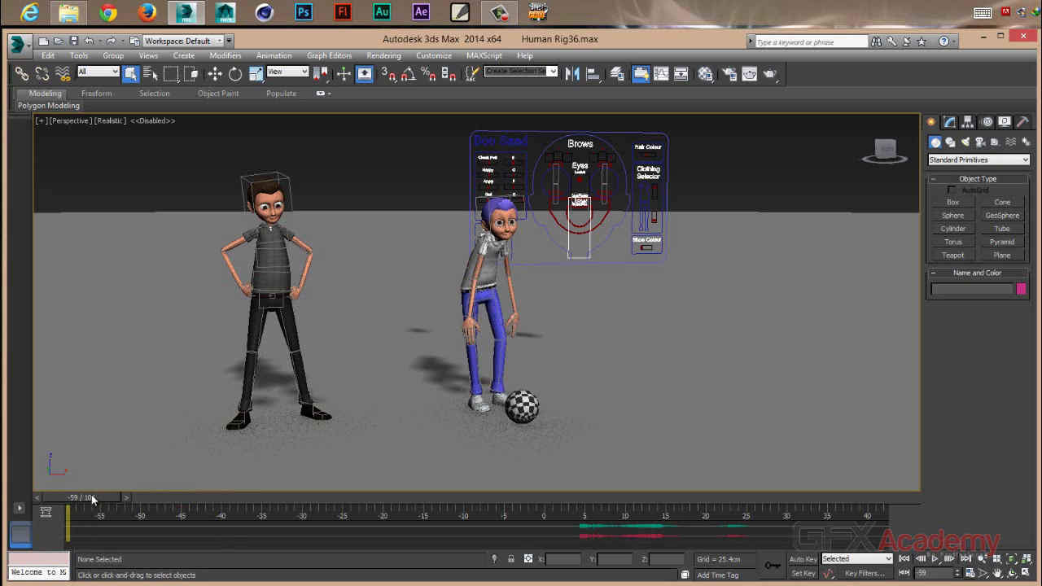
{"action": "left_click_drag", "start_coordinate": [86, 500], "coordinate": [52, 496]}
{"action": "left_click_drag", "start_coordinate": [79, 503], "coordinate": [262, 499]}
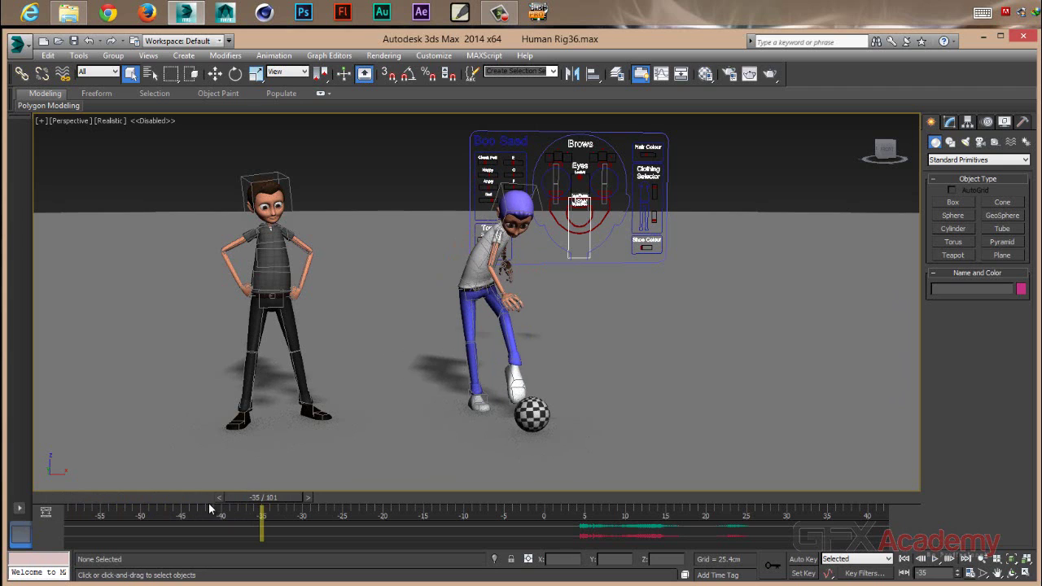
{"action": "mouse_move", "coordinate": [247, 497]}
{"action": "left_mouse_down"}
{"action": "mouse_move", "coordinate": [205, 501]}
{"action": "mouse_move", "coordinate": [259, 503]}
{"action": "mouse_move", "coordinate": [35, 503]}
{"action": "mouse_move", "coordinate": [68, 498]}
{"action": "left_mouse_up"}
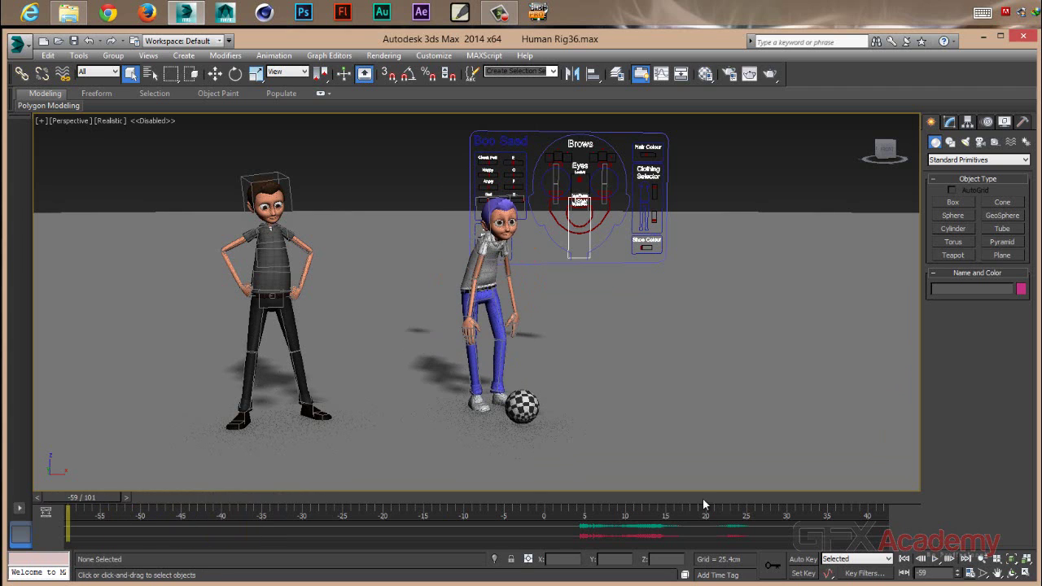
Play the animation, scrub back through the kick, and open Time Configuration
{"action": "left_click", "coordinate": [936, 559]}
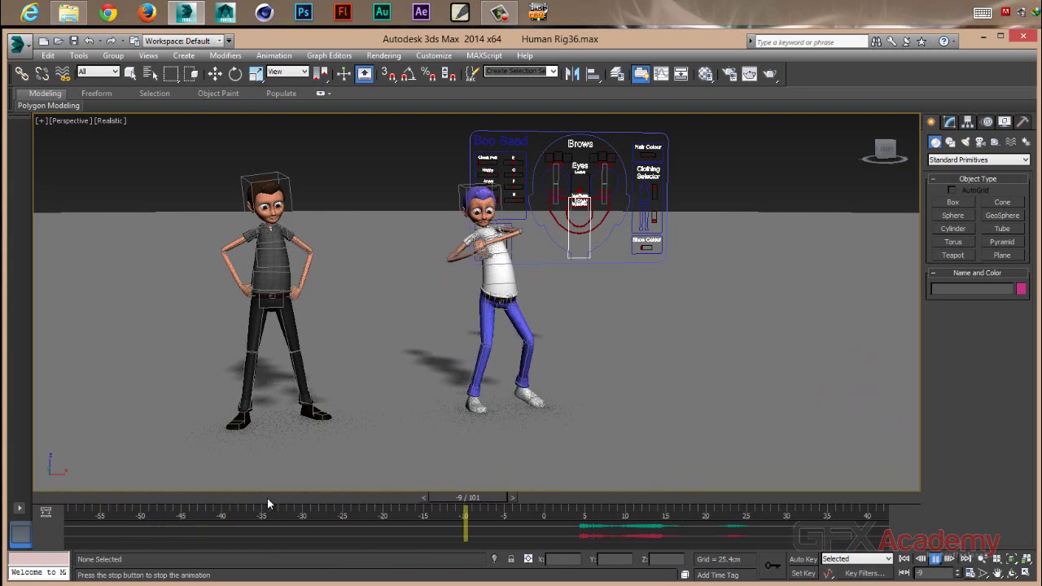
{"action": "key", "text": "d"}
{"action": "mouse_move", "coordinate": [225, 506]}
{"action": "left_mouse_down"}
{"action": "mouse_move", "coordinate": [122, 503]}
{"action": "mouse_move", "coordinate": [373, 511]}
{"action": "mouse_move", "coordinate": [69, 511]}
{"action": "left_mouse_up"}
{"action": "left_click", "coordinate": [971, 573]}
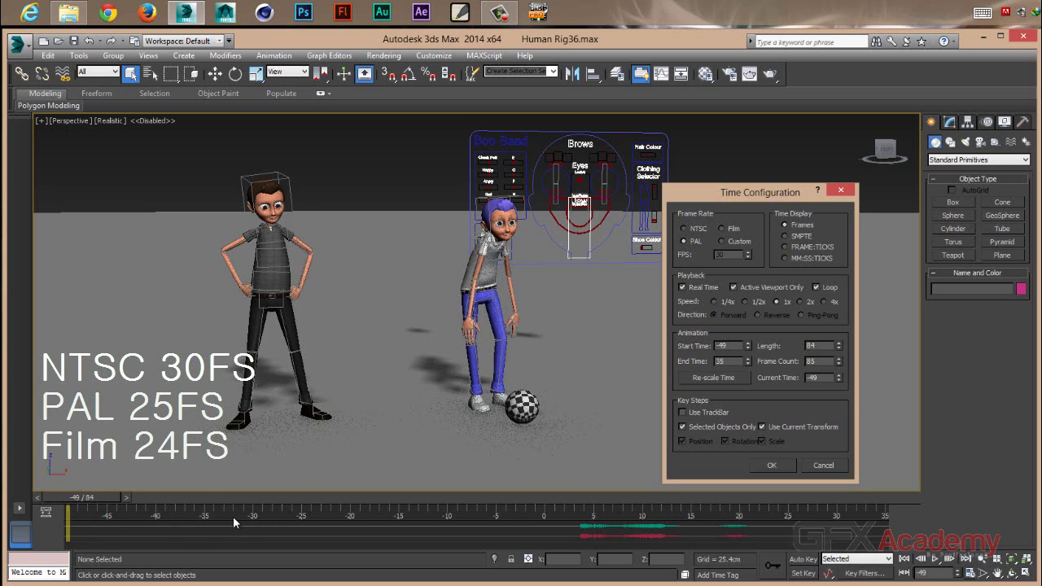
Try Film, NTSC and a custom 24 fps frame rate, then return to NTSC
{"action": "left_click", "coordinate": [722, 229]}
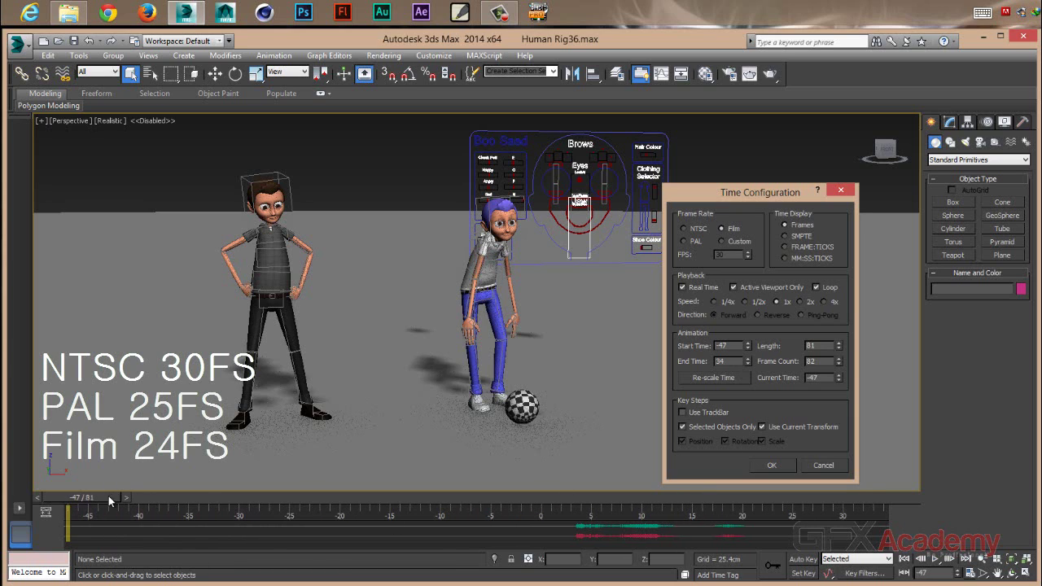
{"action": "left_click", "coordinate": [685, 229]}
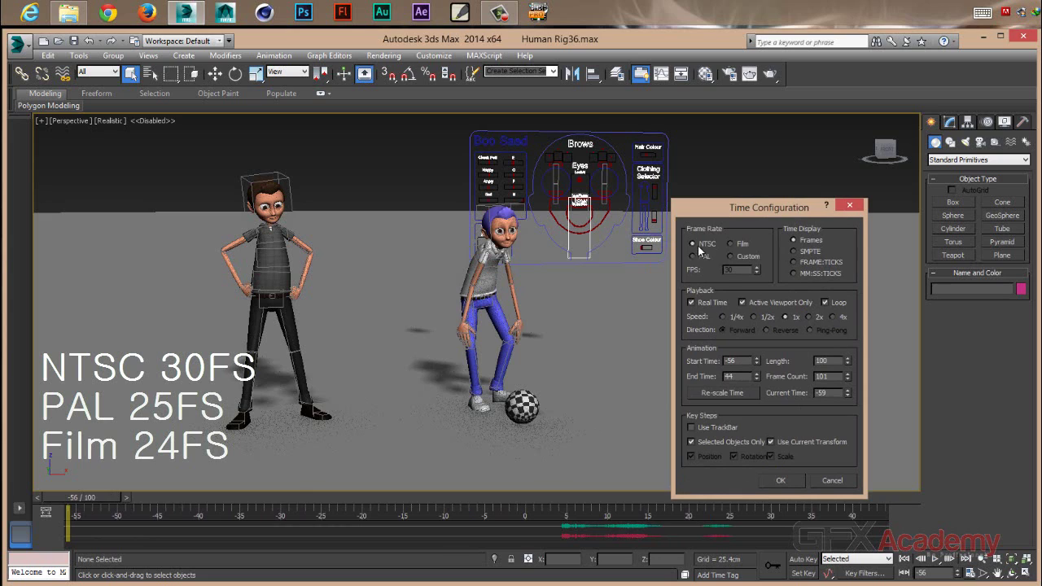
{"action": "left_click", "coordinate": [732, 256]}
{"action": "type", "text": "24"}
{"action": "key", "text": "Return"}
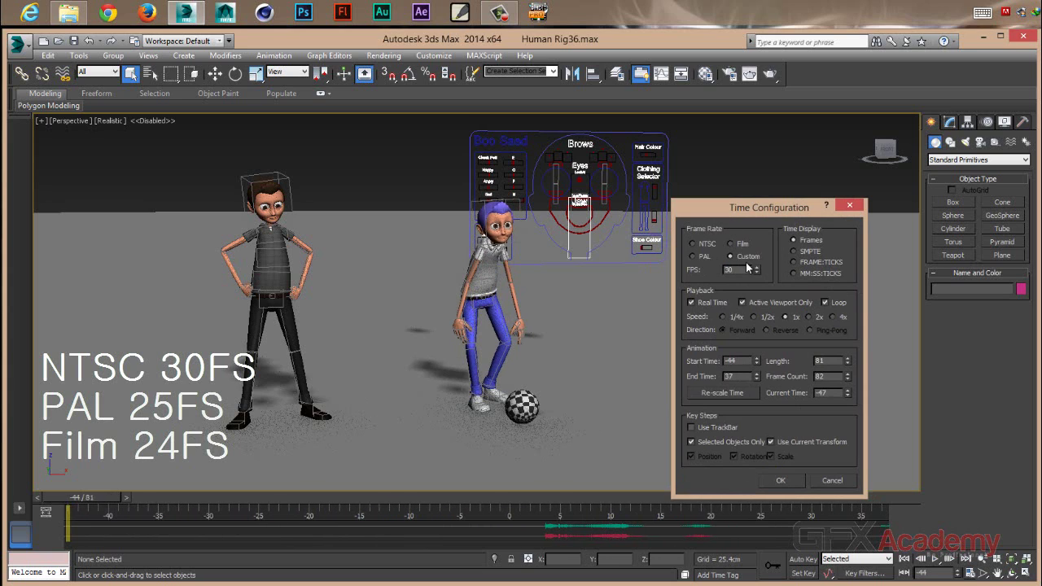
{"action": "left_click_drag", "start_coordinate": [735, 269], "coordinate": [720, 273]}
{"action": "left_click", "coordinate": [692, 244]}
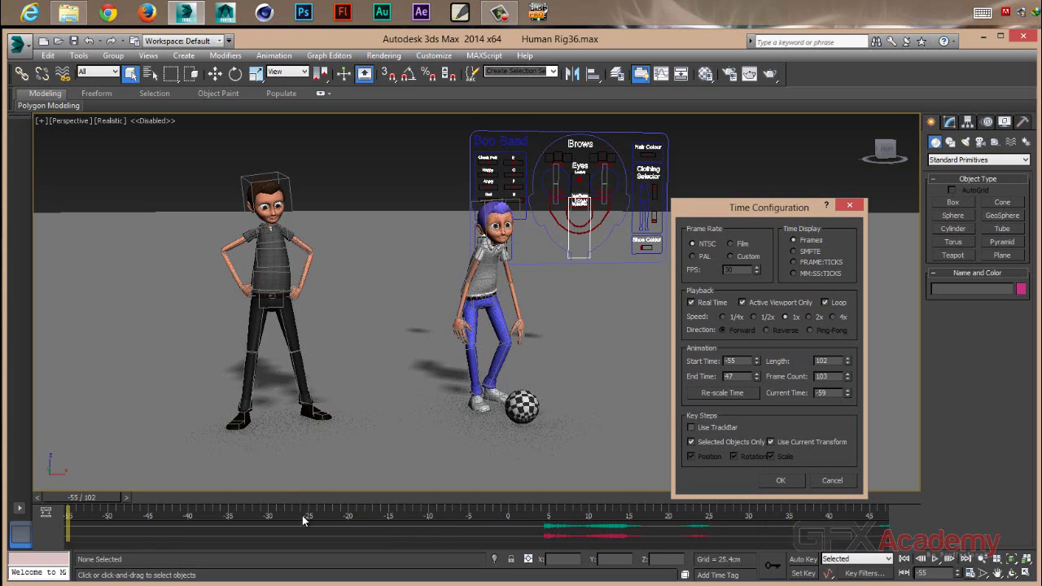
Set the time display to SMPTE and apply the settings
{"action": "left_click_drag", "start_coordinate": [780, 215], "coordinate": [744, 152]}
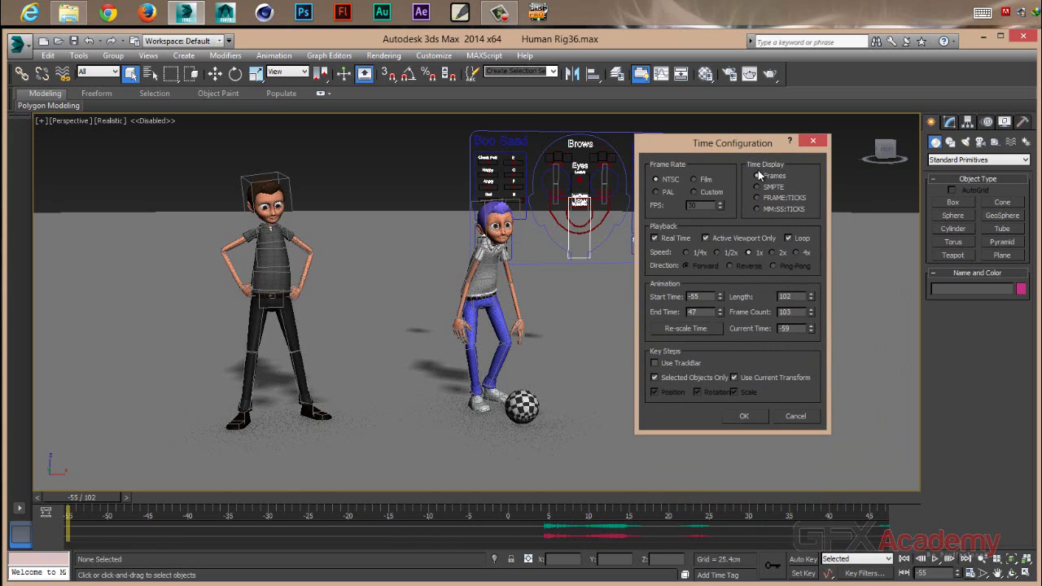
{"action": "left_click", "coordinate": [758, 188]}
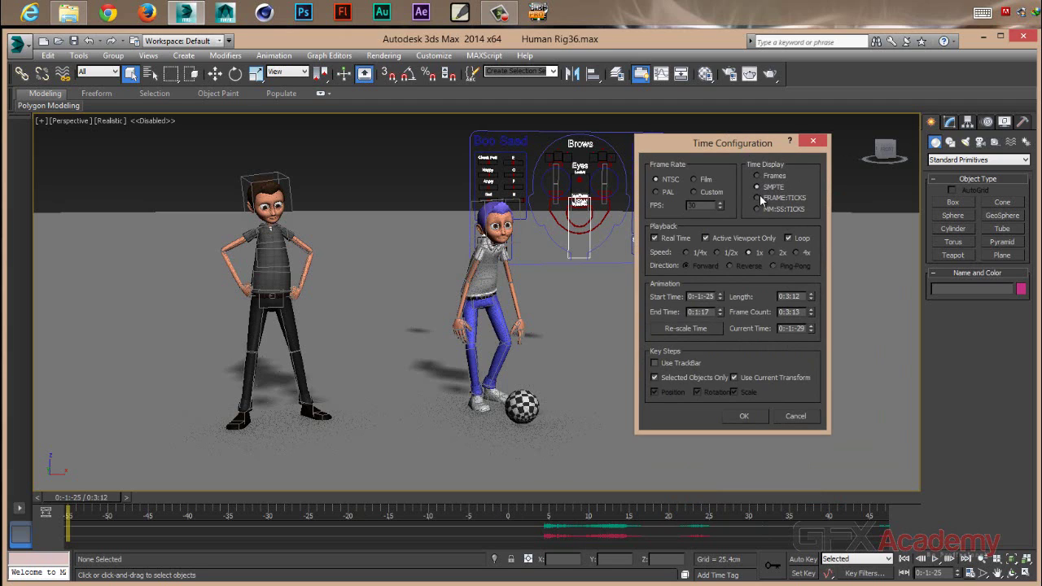
{"action": "left_click", "coordinate": [758, 176]}
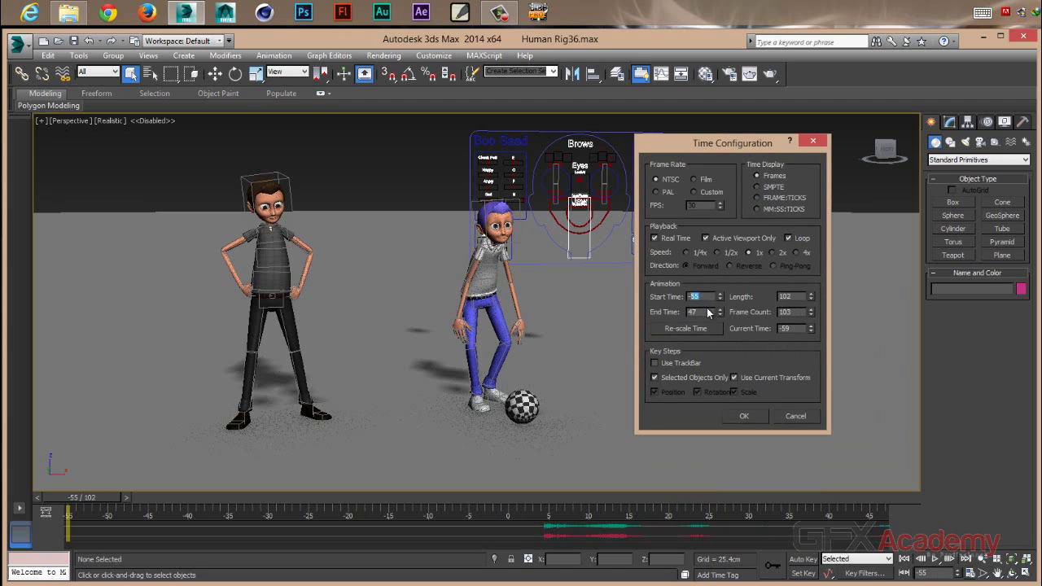
{"action": "left_click", "coordinate": [757, 188]}
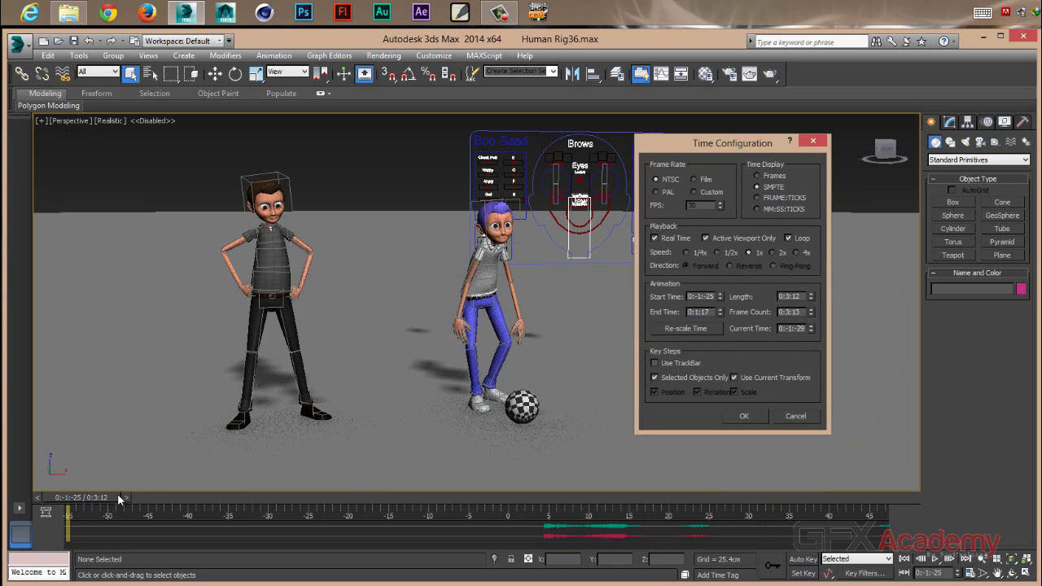
{"action": "left_click", "coordinate": [744, 416]}
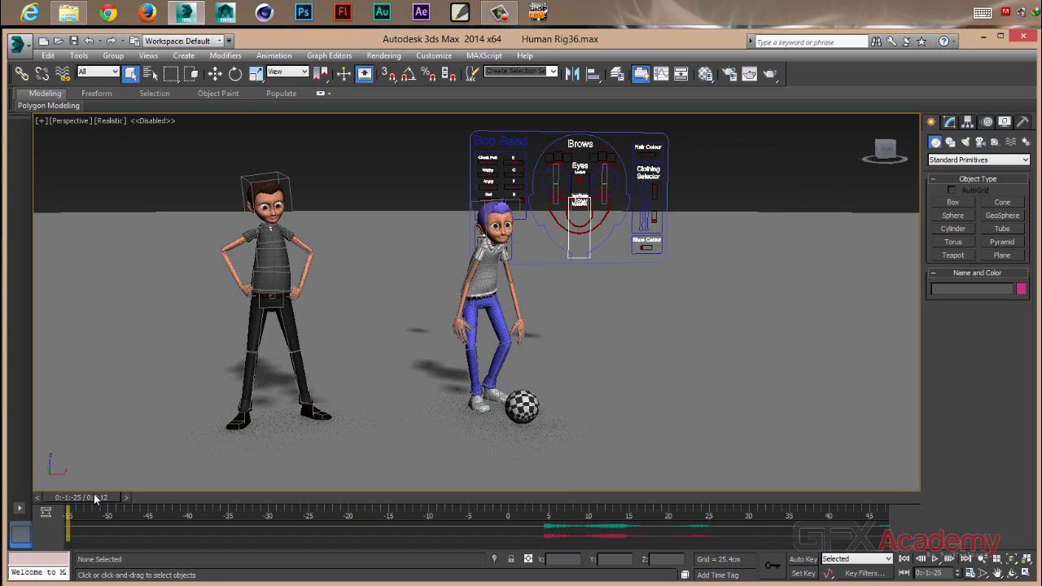
Switch the time display to FRAME:TICKS so the timeline runs -55:0 to 47:0
{"action": "mouse_move", "coordinate": [88, 504]}
{"action": "left_mouse_down"}
{"action": "mouse_move", "coordinate": [858, 500]}
{"action": "mouse_move", "coordinate": [629, 500]}
{"action": "mouse_move", "coordinate": [644, 515]}
{"action": "mouse_move", "coordinate": [49, 500]}
{"action": "left_mouse_up"}
{"action": "left_click", "coordinate": [942, 572]}
{"action": "right_click", "coordinate": [935, 559]}
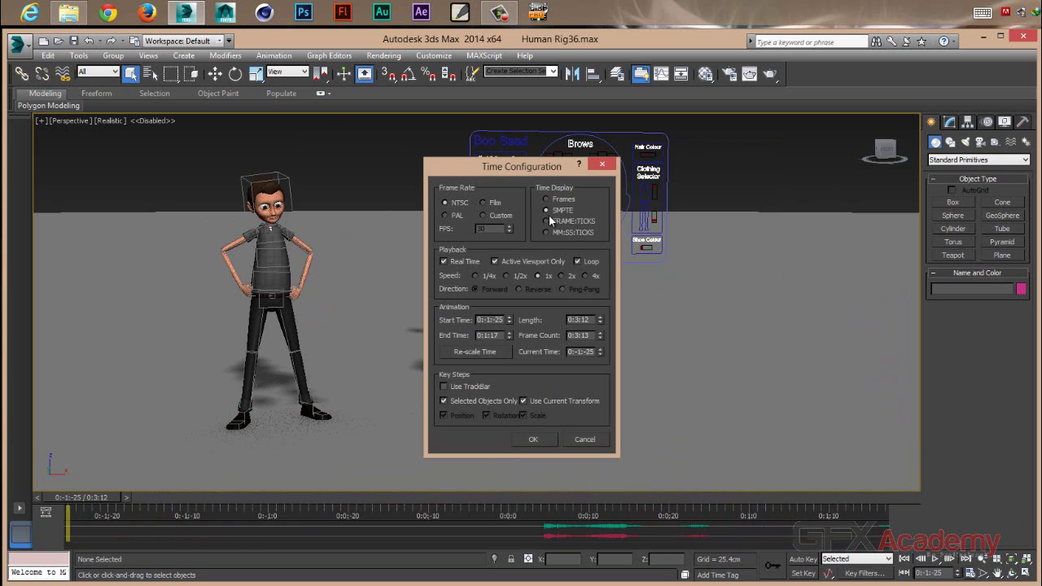
{"action": "left_click", "coordinate": [546, 220]}
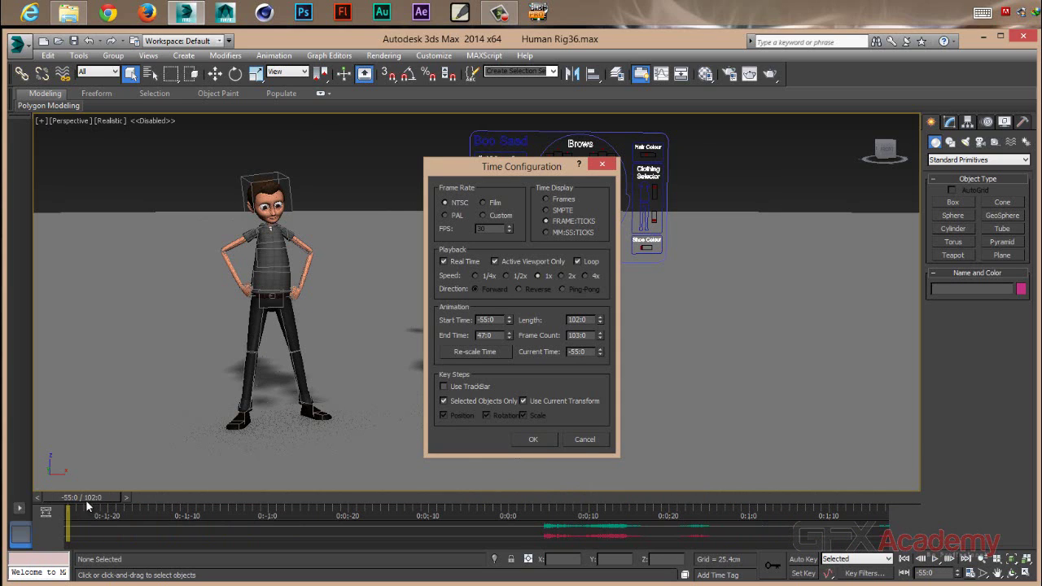
{"action": "left_click", "coordinate": [533, 438]}
{"action": "left_click_drag", "start_coordinate": [88, 495], "coordinate": [135, 495]}
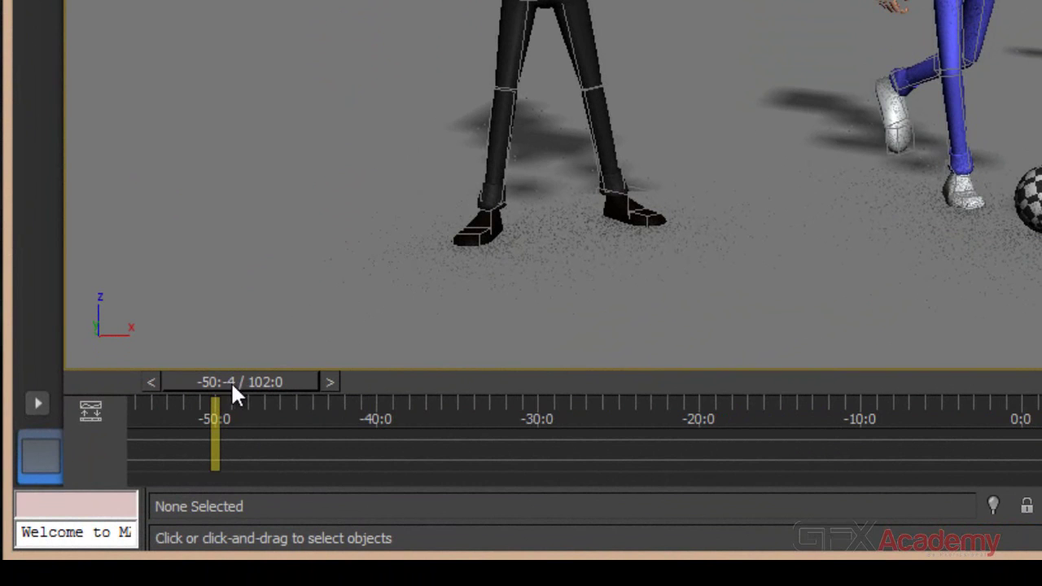
Scrub the time slider forward and back to read frame:tick times
{"action": "left_click_drag", "start_coordinate": [275, 395], "coordinate": [366, 387]}
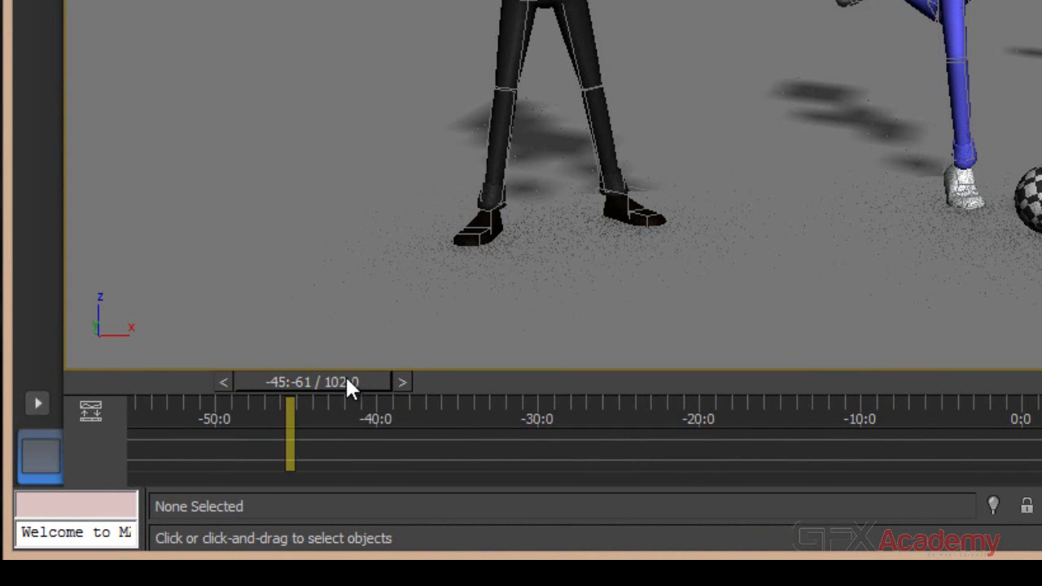
{"action": "mouse_move", "coordinate": [345, 375]}
{"action": "left_mouse_down"}
{"action": "mouse_move", "coordinate": [328, 385]}
{"action": "mouse_move", "coordinate": [350, 389]}
{"action": "mouse_move", "coordinate": [354, 382]}
{"action": "mouse_move", "coordinate": [333, 390]}
{"action": "mouse_move", "coordinate": [325, 380]}
{"action": "mouse_move", "coordinate": [354, 380]}
{"action": "mouse_move", "coordinate": [342, 391]}
{"action": "mouse_move", "coordinate": [372, 385]}
{"action": "mouse_move", "coordinate": [314, 383]}
{"action": "left_mouse_up"}
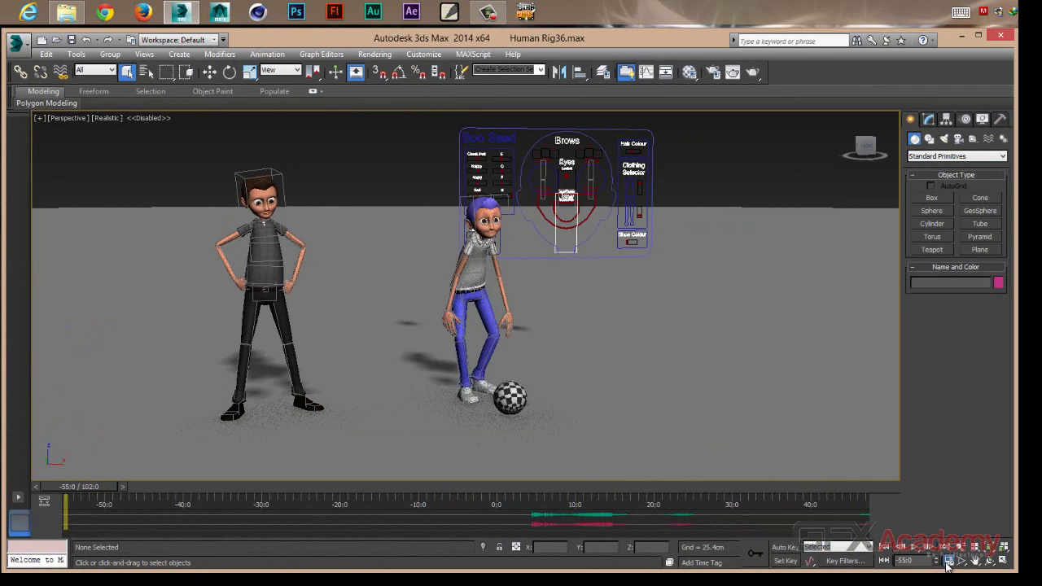
Switch the time display to MM:SS:TICKS and scrub the timeline to check it
{"action": "left_click", "coordinate": [949, 560]}
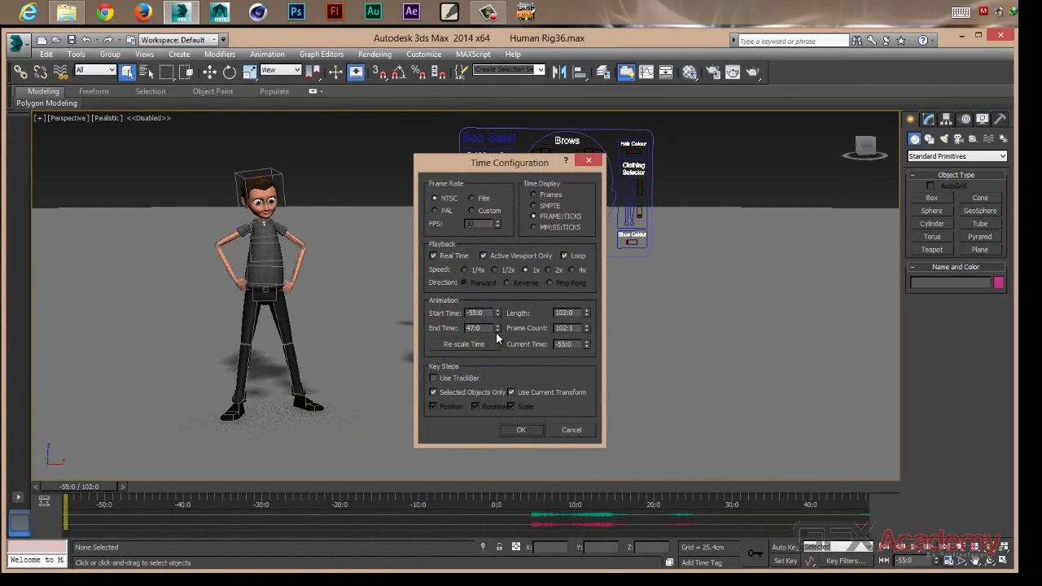
{"action": "left_click", "coordinate": [534, 227]}
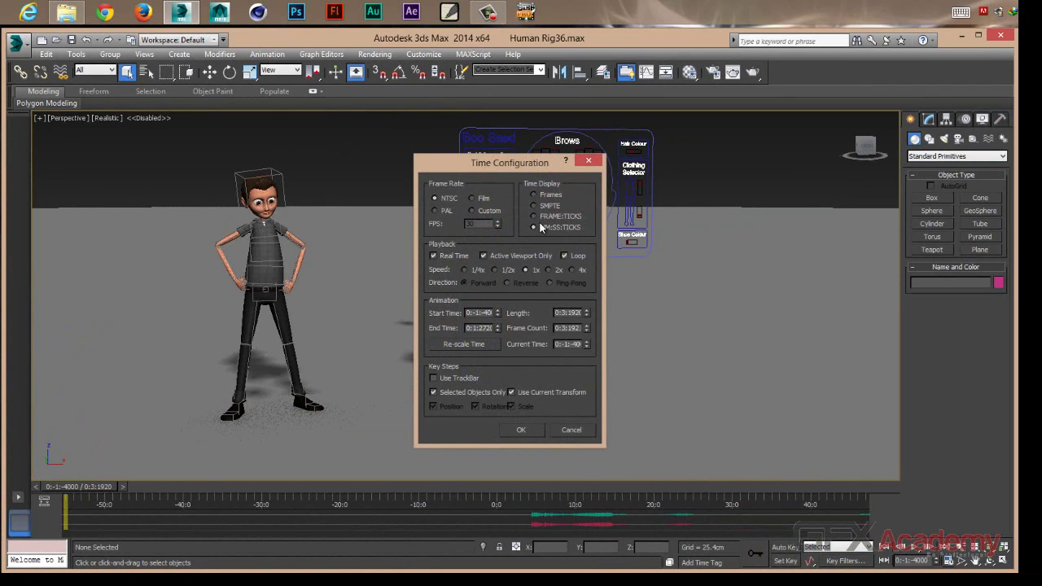
{"action": "left_click", "coordinate": [531, 434]}
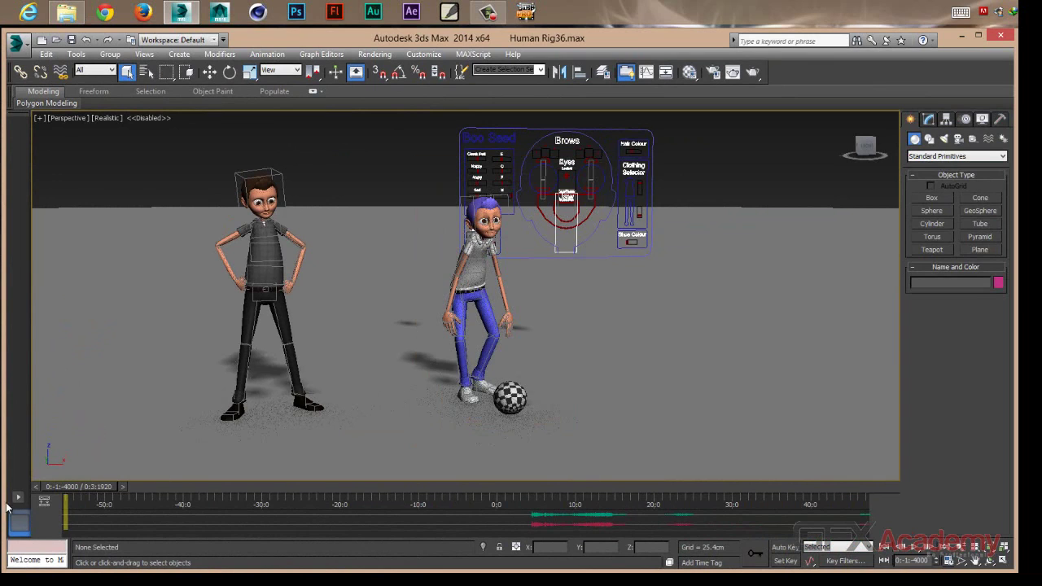
{"action": "left_click_drag", "start_coordinate": [111, 487], "coordinate": [118, 489]}
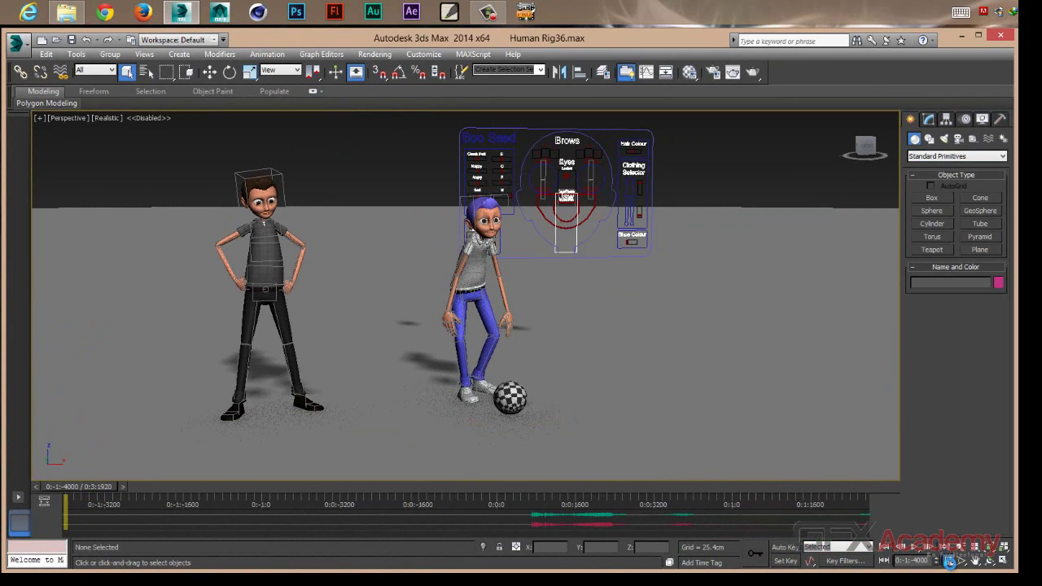
Set the time display to Frames and toggle Real Time off and back on
{"action": "left_click", "coordinate": [950, 561]}
{"action": "left_click", "coordinate": [545, 195]}
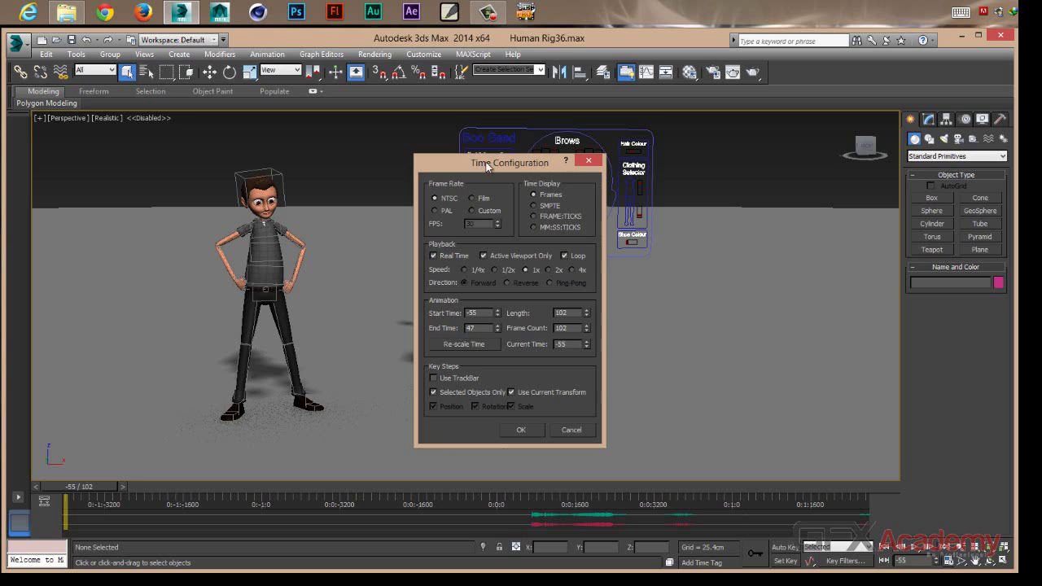
{"action": "mouse_move", "coordinate": [486, 166]}
{"action": "left_mouse_down"}
{"action": "mouse_move", "coordinate": [659, 182]}
{"action": "mouse_move", "coordinate": [786, 171]}
{"action": "left_mouse_up"}
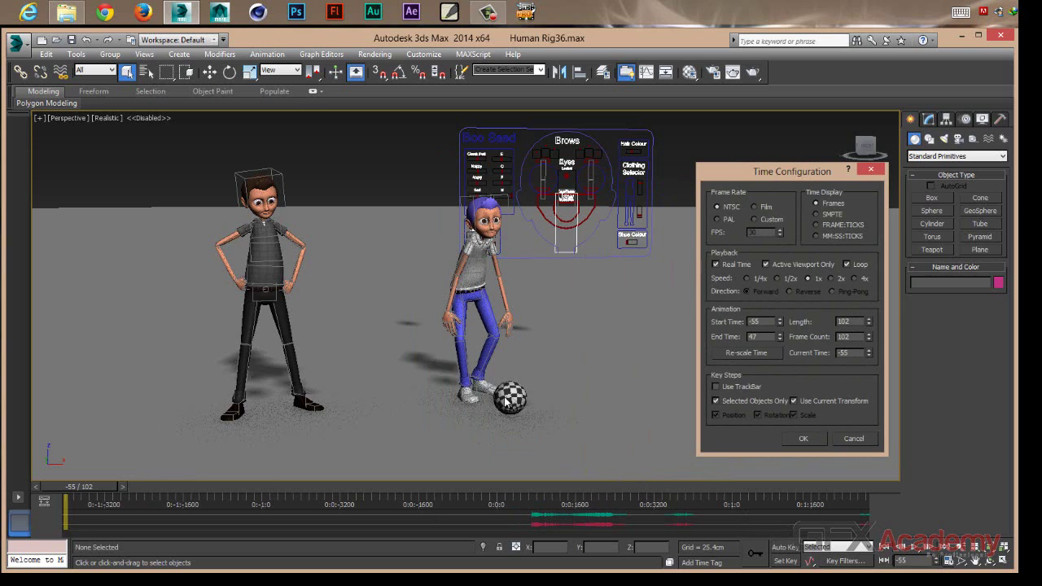
{"action": "left_click", "coordinate": [716, 264]}
{"action": "left_click", "coordinate": [716, 265]}
Play the animation and drag ahead to frame 47, then reopen Time Configuration
{"action": "left_click", "coordinate": [812, 437]}
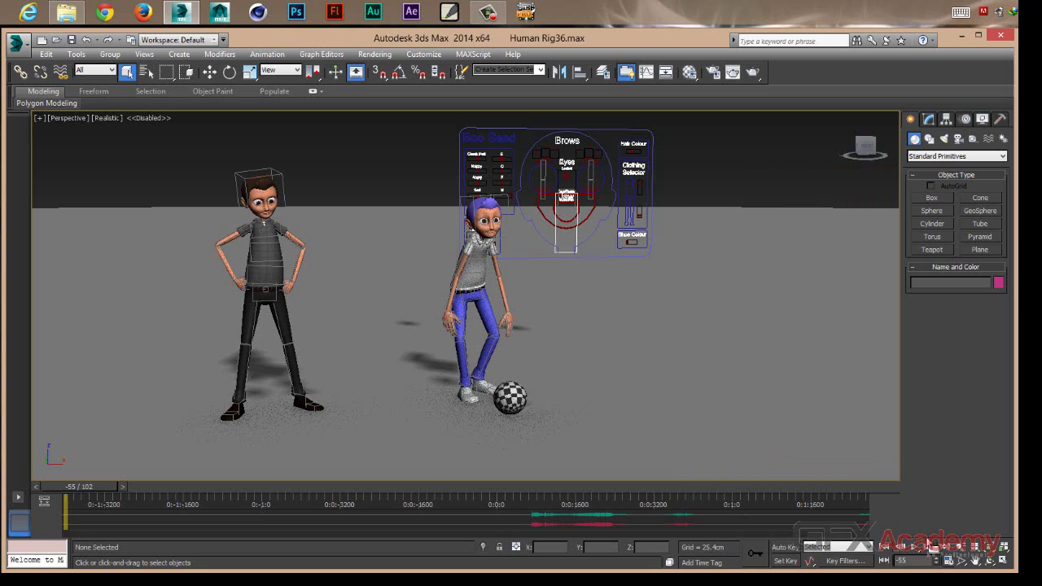
{"action": "left_click", "coordinate": [917, 552]}
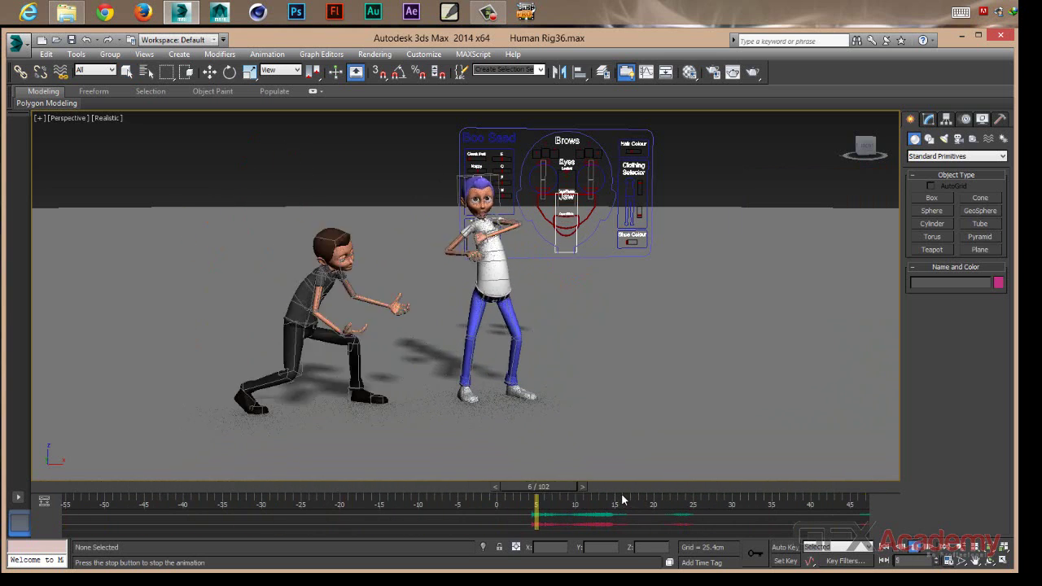
{"action": "left_click_drag", "start_coordinate": [668, 488], "coordinate": [849, 490]}
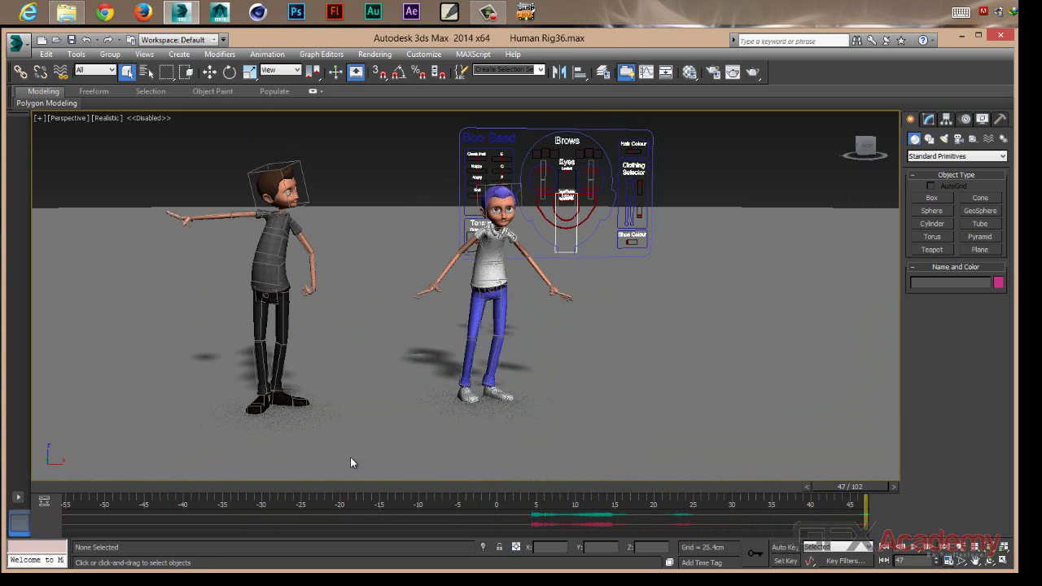
{"action": "left_click", "coordinate": [947, 562]}
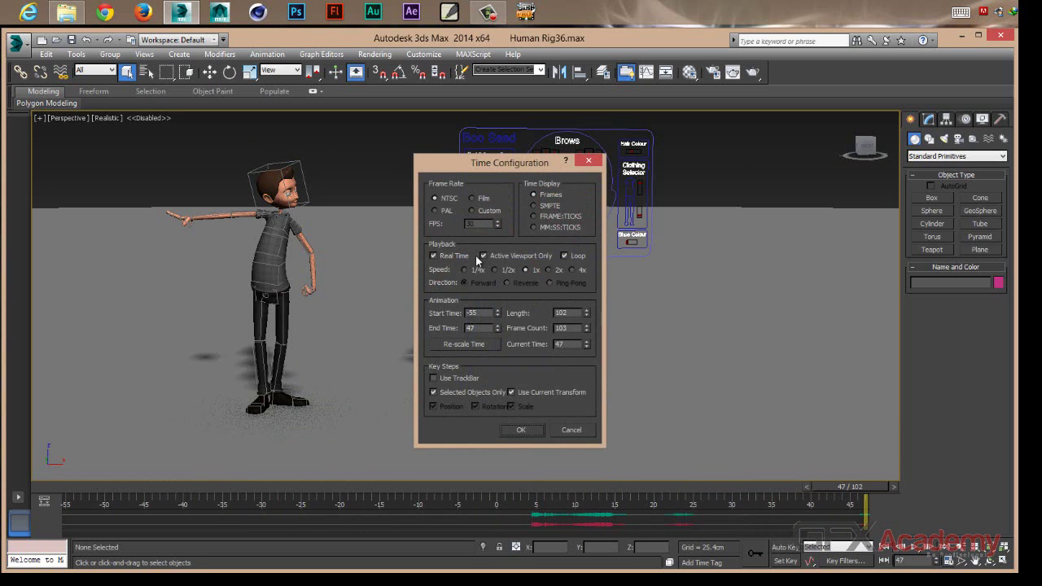
Turn off Real Time playback and play the animation
{"action": "left_click", "coordinate": [434, 256]}
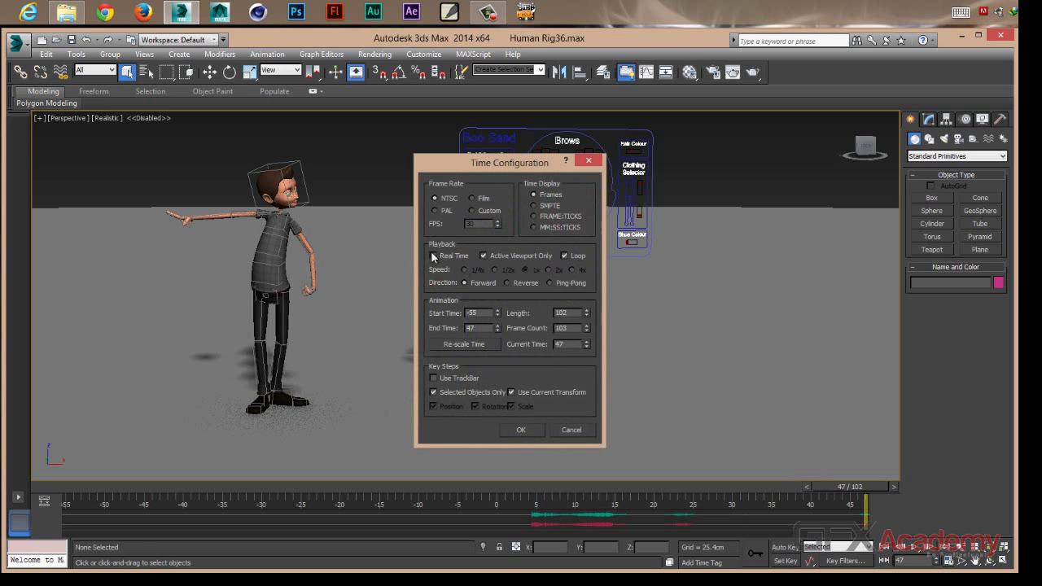
{"action": "left_click", "coordinate": [434, 256]}
{"action": "left_click", "coordinate": [434, 256]}
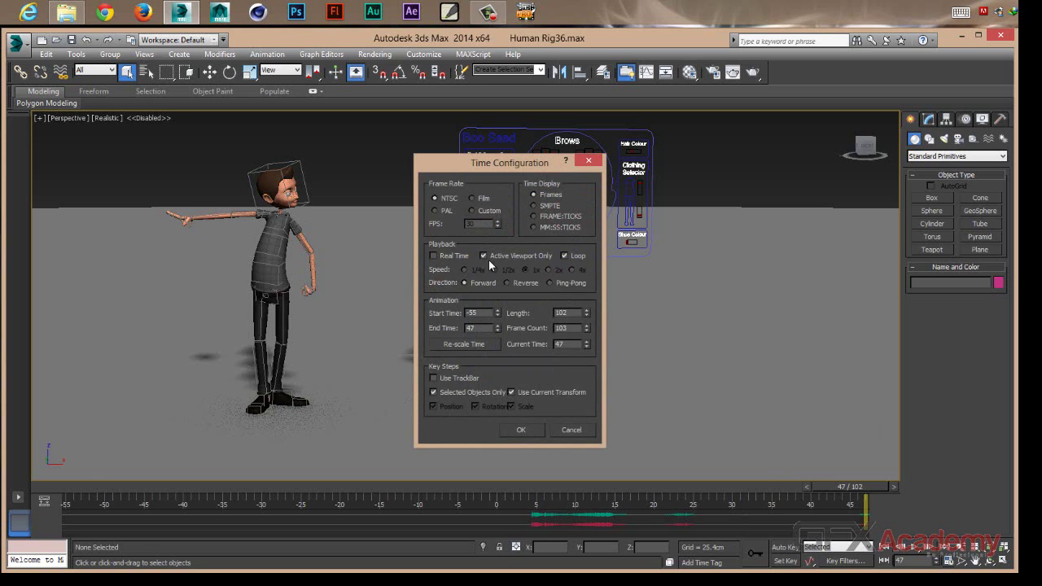
{"action": "left_click", "coordinate": [521, 430]}
{"action": "left_click", "coordinate": [916, 547]}
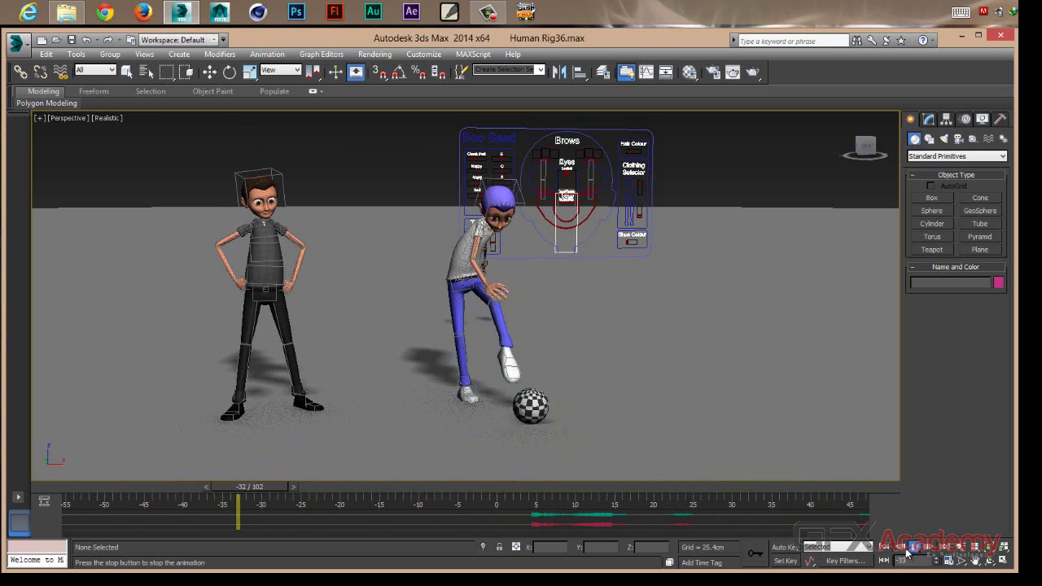
Reopen Time Configuration and set the playback direction to Reverse
{"action": "right_click", "coordinate": [888, 562]}
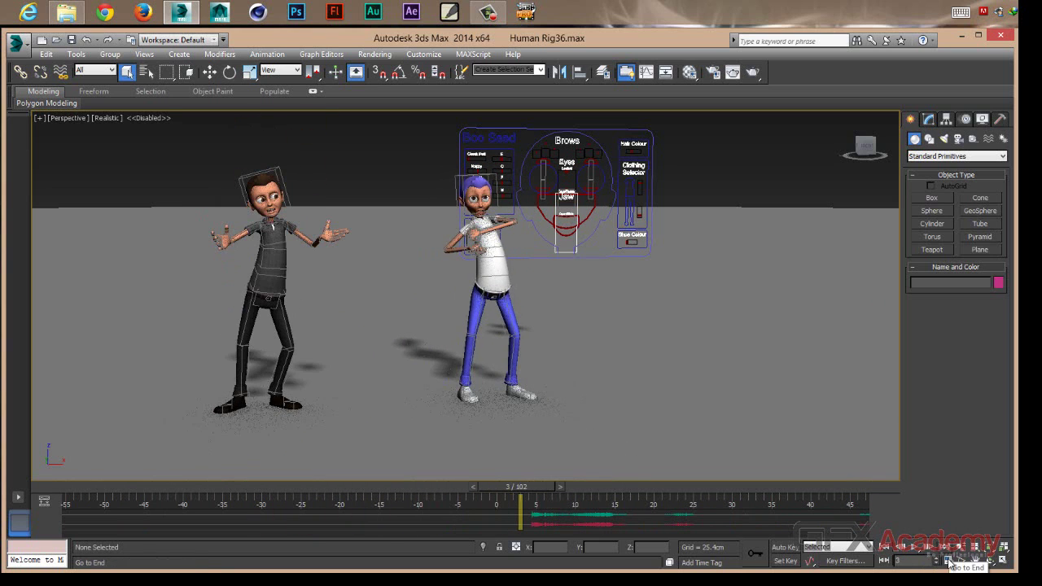
{"action": "mouse_move", "coordinate": [505, 167]}
{"action": "left_mouse_down"}
{"action": "mouse_move", "coordinate": [702, 203]}
{"action": "mouse_move", "coordinate": [707, 113]}
{"action": "left_mouse_up"}
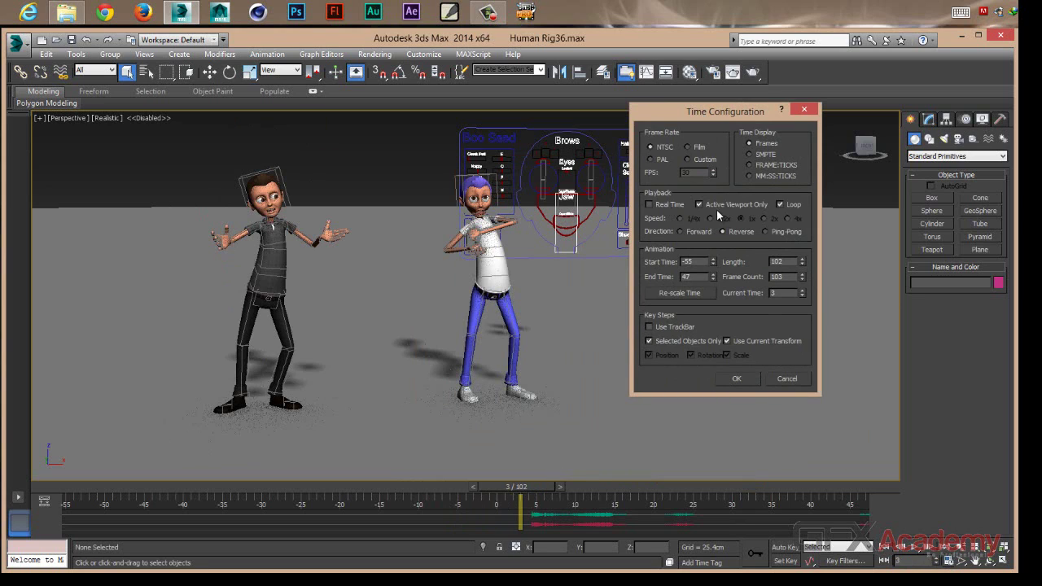
{"action": "left_click", "coordinate": [684, 232]}
{"action": "left_click", "coordinate": [743, 231]}
Play the animation in reverse, scrub back to frame -42, and reopen Time Configuration
{"action": "left_click", "coordinate": [737, 378]}
{"action": "left_click", "coordinate": [910, 552]}
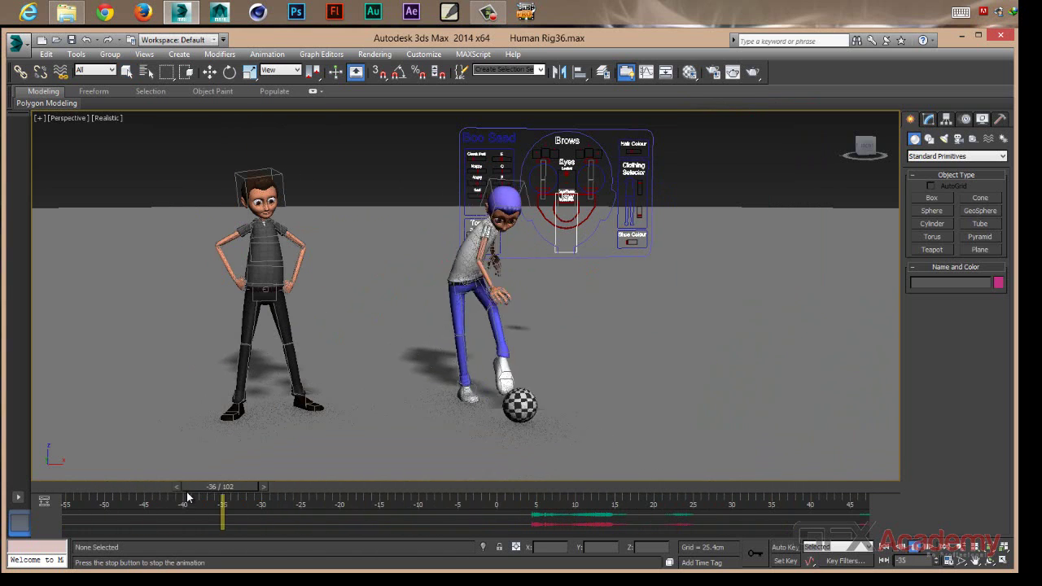
{"action": "mouse_move", "coordinate": [815, 486]}
{"action": "left_mouse_down"}
{"action": "mouse_move", "coordinate": [291, 481]}
{"action": "mouse_move", "coordinate": [191, 503]}
{"action": "mouse_move", "coordinate": [198, 495]}
{"action": "mouse_move", "coordinate": [147, 494]}
{"action": "left_mouse_up"}
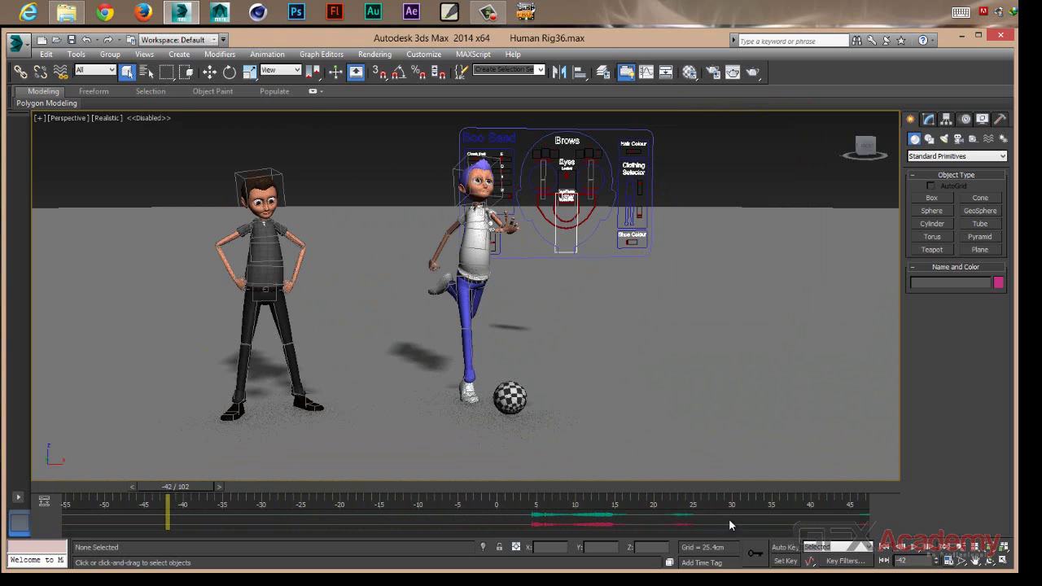
{"action": "left_click", "coordinate": [950, 561]}
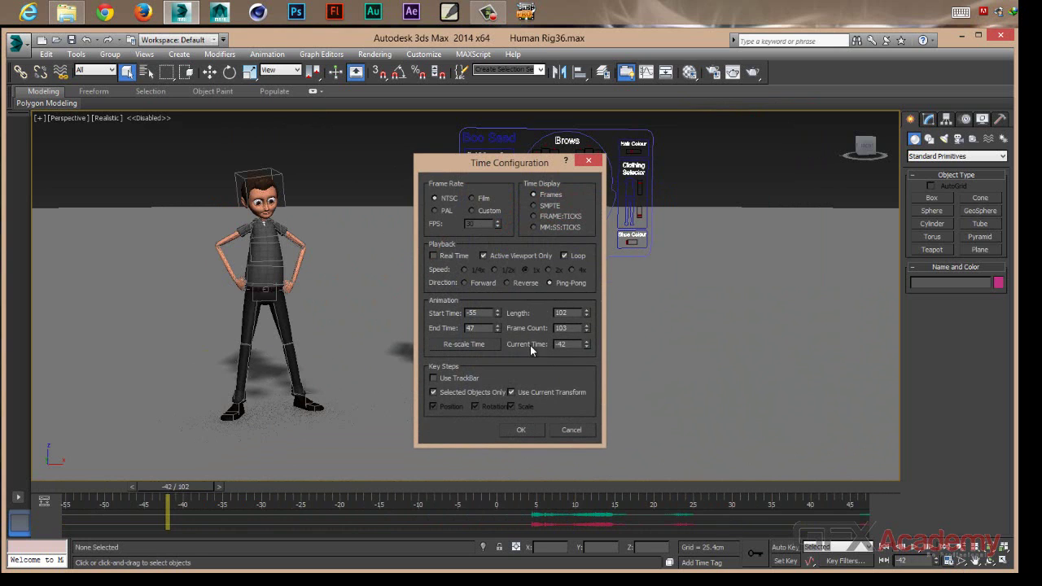
Play the animation with ping-pong direction, then scrub back to frame -55
{"action": "left_click", "coordinate": [528, 433]}
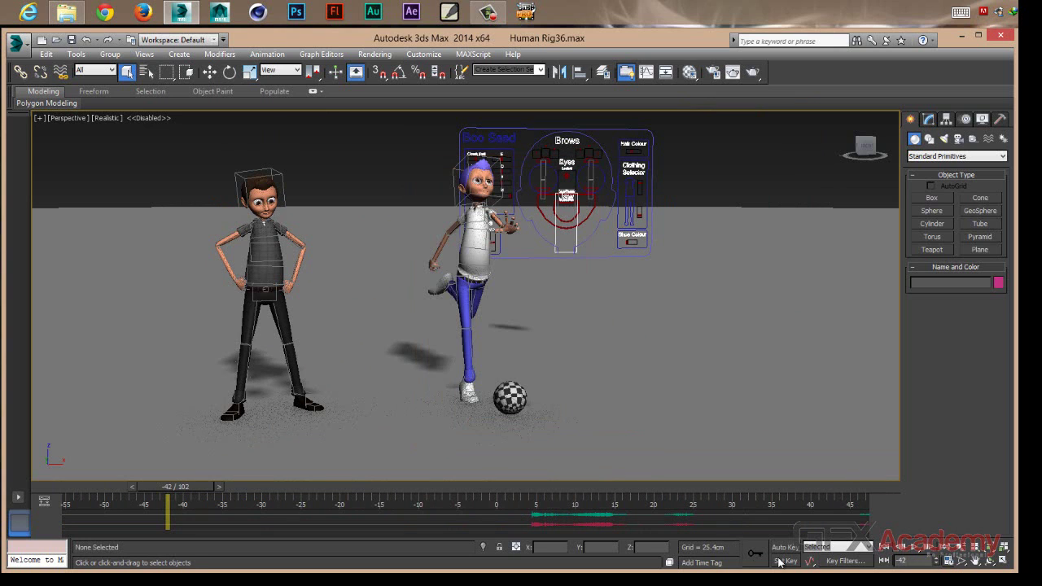
{"action": "left_click", "coordinate": [915, 548]}
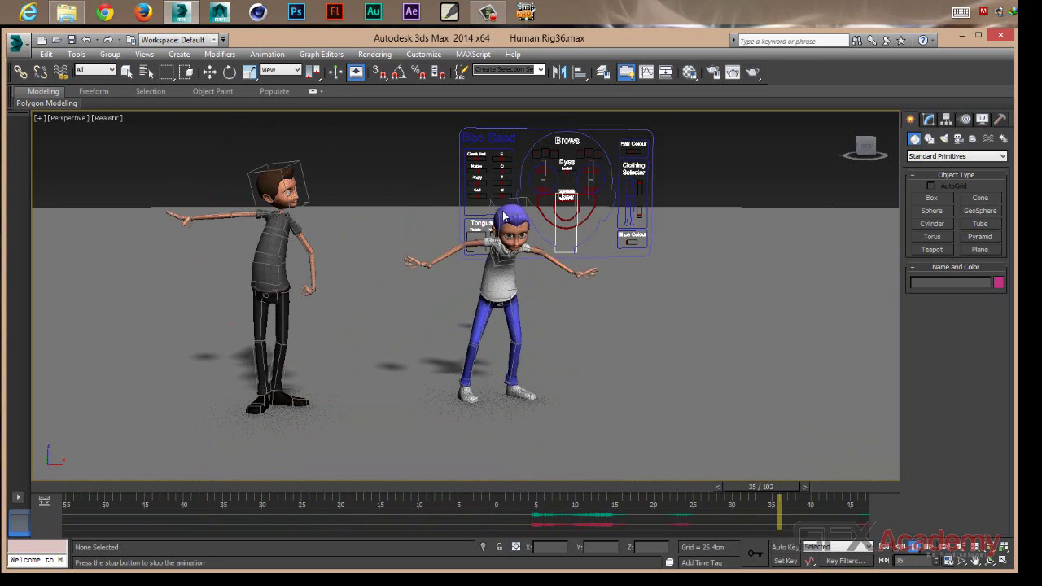
{"action": "left_click_drag", "start_coordinate": [600, 498], "coordinate": [212, 498]}
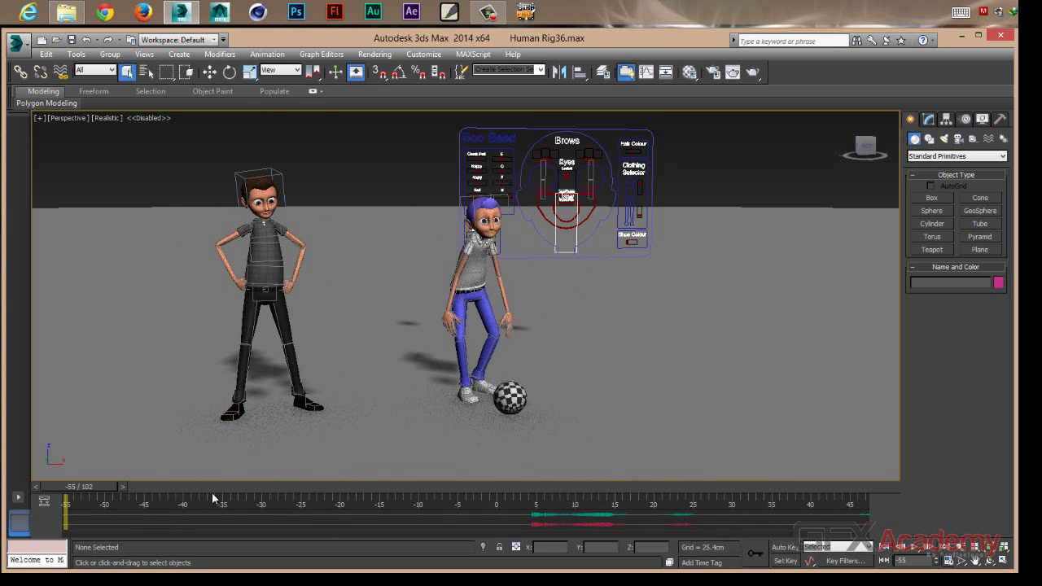
Reopen Time Configuration beside the characters and check Real Time playback
{"action": "left_click", "coordinate": [948, 561]}
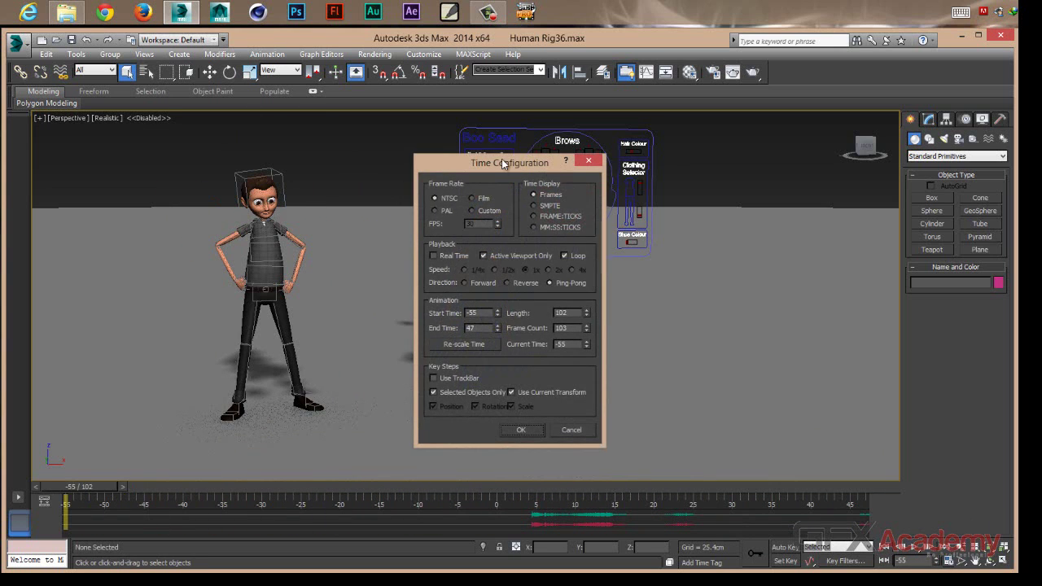
{"action": "mouse_move", "coordinate": [502, 159]}
{"action": "left_mouse_down"}
{"action": "mouse_move", "coordinate": [634, 172]}
{"action": "mouse_move", "coordinate": [688, 150]}
{"action": "left_mouse_up"}
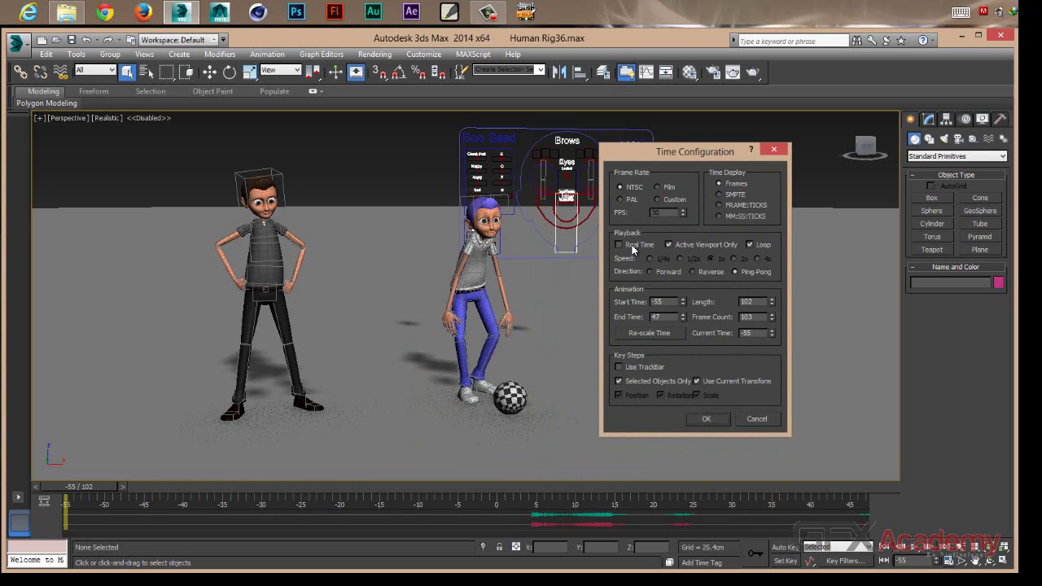
{"action": "left_click", "coordinate": [633, 245]}
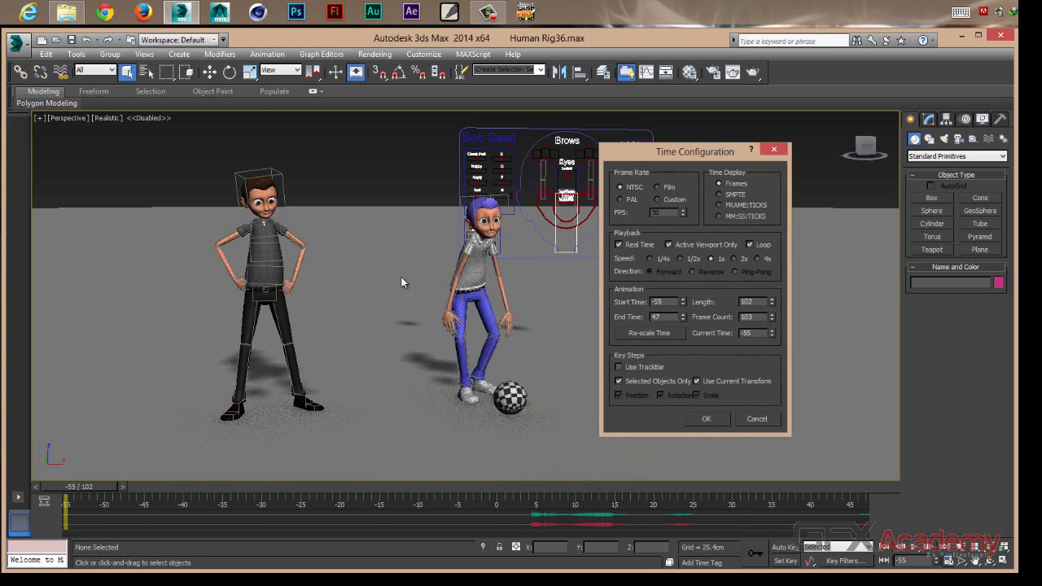
Close Time Configuration, switch to four viewports, and zoom the bottom-left view toward the characters
{"action": "left_click", "coordinate": [706, 419]}
{"action": "key", "text": "alt+w"}
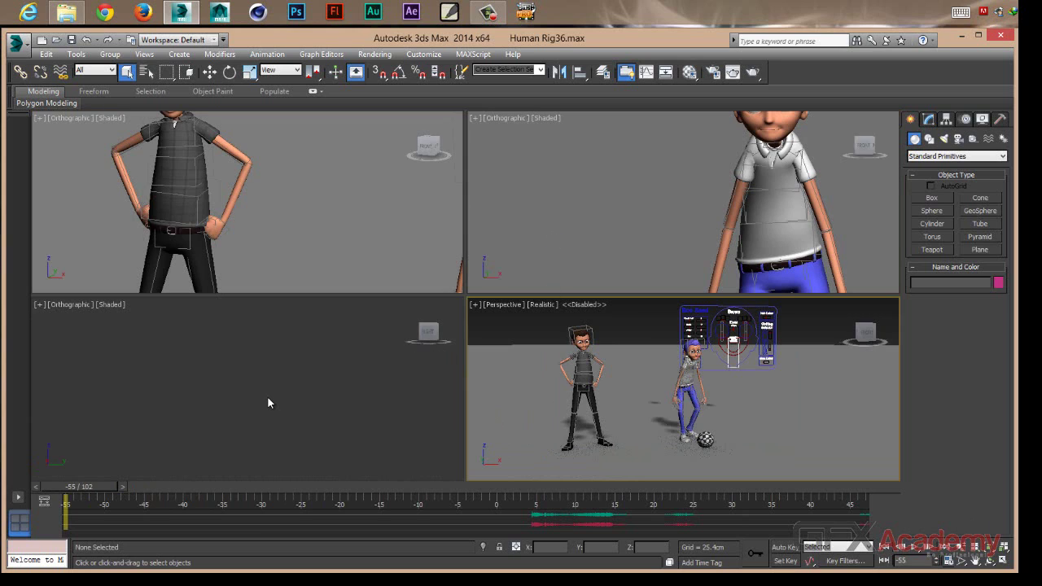
{"action": "left_click", "coordinate": [269, 399]}
{"action": "scroll", "coordinate": [292, 395], "scroll_direction": "up", "scroll_amount": 3}
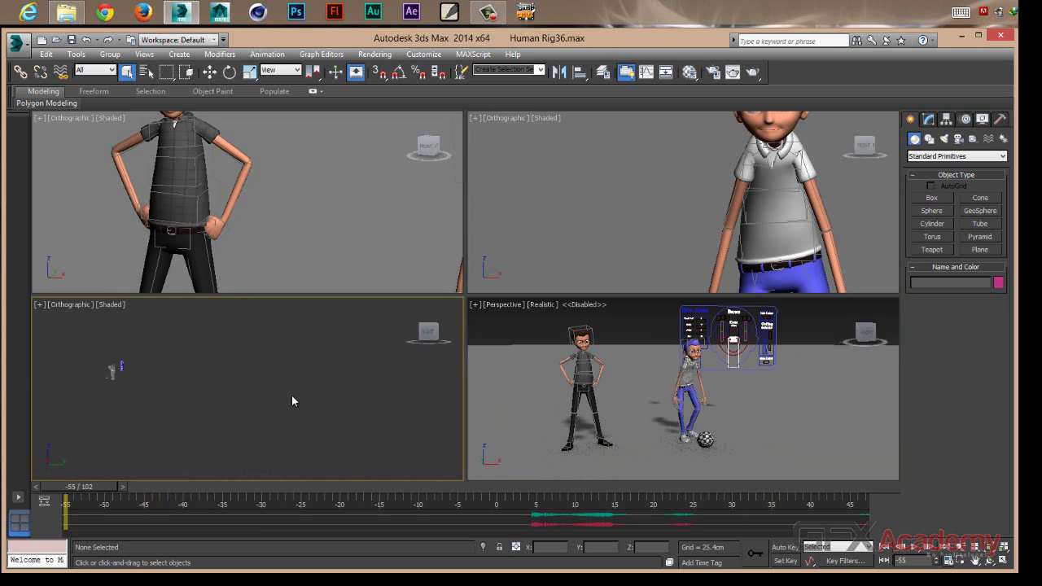
{"action": "scroll", "coordinate": [295, 416], "scroll_direction": "up", "scroll_amount": 2}
{"action": "mouse_move", "coordinate": [204, 400]}
{"action": "middle_mouse_down"}
{"action": "mouse_move", "coordinate": [255, 444]}
{"action": "mouse_move", "coordinate": [330, 416]}
{"action": "middle_mouse_up"}
Zoom and pan the top-left and top-right views to frame both characters
{"action": "scroll", "coordinate": [255, 444], "scroll_direction": "up", "scroll_amount": 3}
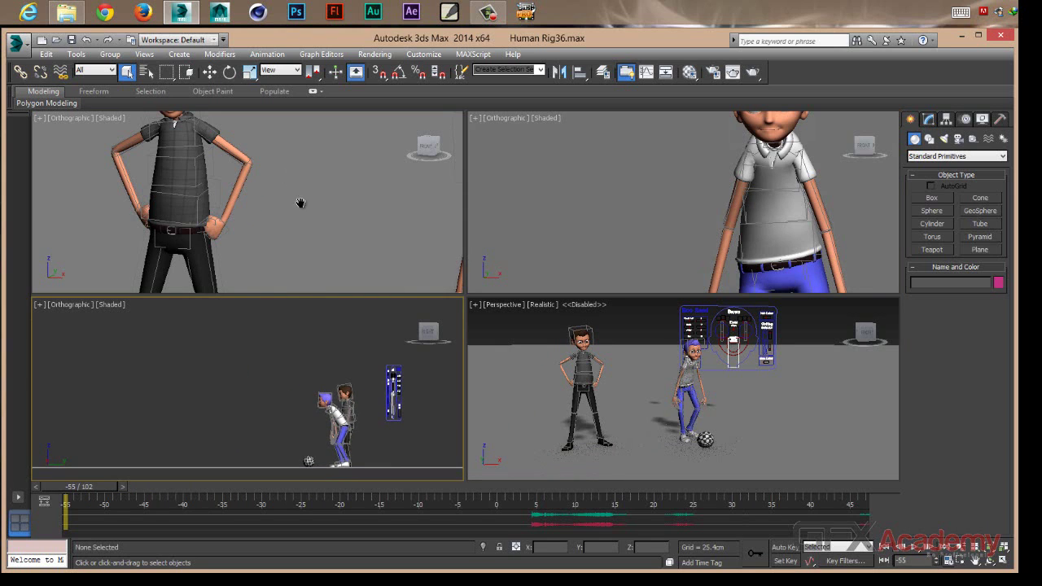
{"action": "scroll", "coordinate": [335, 231], "scroll_direction": "down", "scroll_amount": 2}
{"action": "scroll", "coordinate": [336, 231], "scroll_direction": "down", "scroll_amount": 3}
{"action": "scroll", "coordinate": [336, 230], "scroll_direction": "down", "scroll_amount": 2}
{"action": "middle_click_drag", "start_coordinate": [335, 232], "coordinate": [296, 244]}
{"action": "scroll", "coordinate": [713, 249], "scroll_direction": "down", "scroll_amount": 2}
{"action": "scroll", "coordinate": [713, 249], "scroll_direction": "down", "scroll_amount": 2}
{"action": "scroll", "coordinate": [735, 234], "scroll_direction": "down", "scroll_amount": 2}
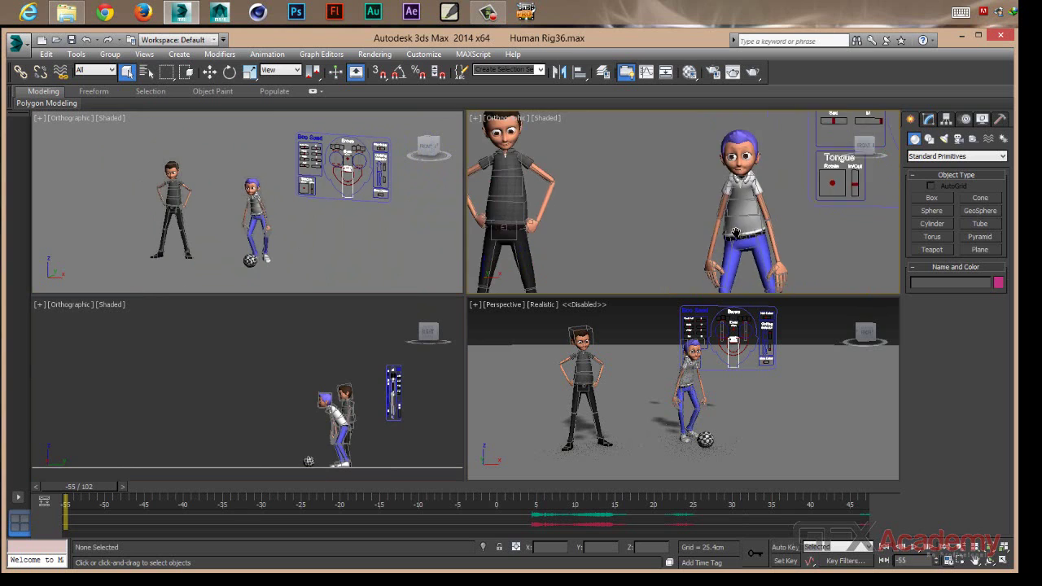
{"action": "scroll", "coordinate": [736, 233], "scroll_direction": "down", "scroll_amount": 3}
{"action": "scroll", "coordinate": [693, 235], "scroll_direction": "down", "scroll_amount": 2}
{"action": "scroll", "coordinate": [676, 239], "scroll_direction": "up", "scroll_amount": 1}
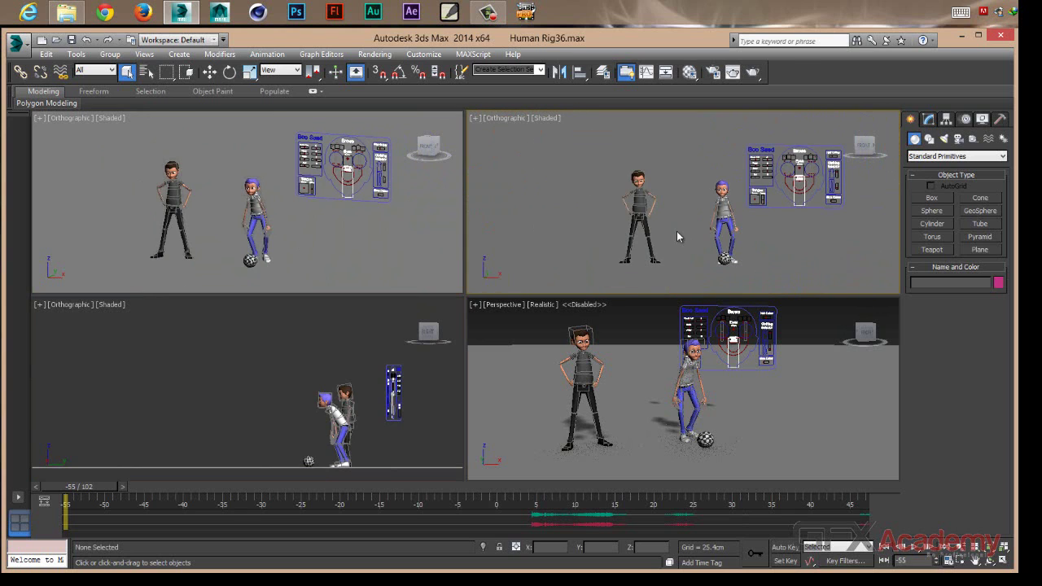
{"action": "scroll", "coordinate": [677, 238], "scroll_direction": "up", "scroll_amount": 3}
{"action": "scroll", "coordinate": [686, 242], "scroll_direction": "down", "scroll_amount": 2}
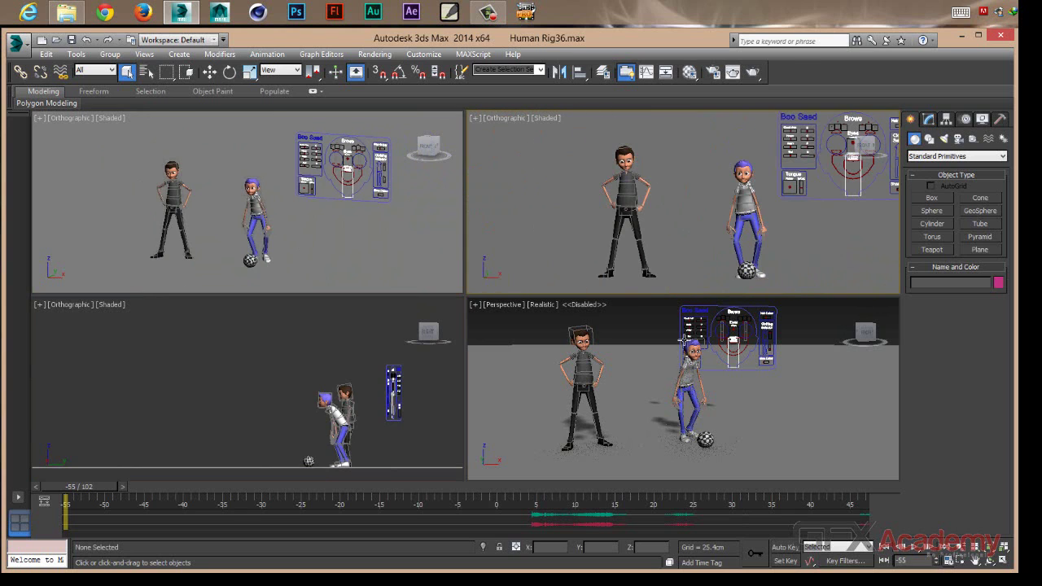
{"action": "middle_click", "coordinate": [686, 387]}
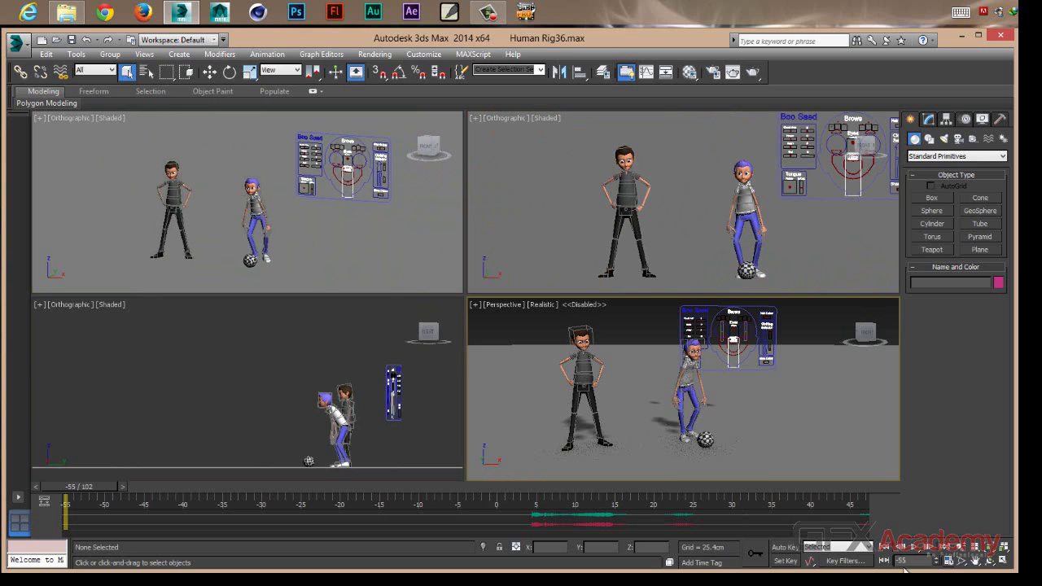
Review the Time Configuration settings and make the perspective view active
{"action": "left_click", "coordinate": [954, 565]}
{"action": "mouse_move", "coordinate": [533, 160]}
{"action": "left_mouse_down"}
{"action": "mouse_move", "coordinate": [908, 160]}
{"action": "mouse_move", "coordinate": [924, 123]}
{"action": "left_mouse_up"}
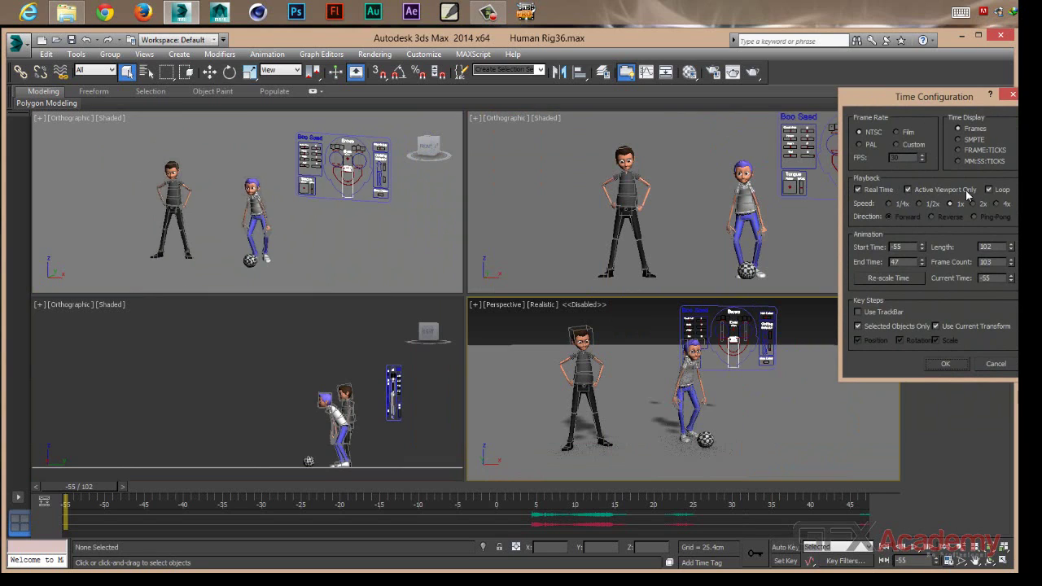
{"action": "left_click", "coordinate": [945, 365]}
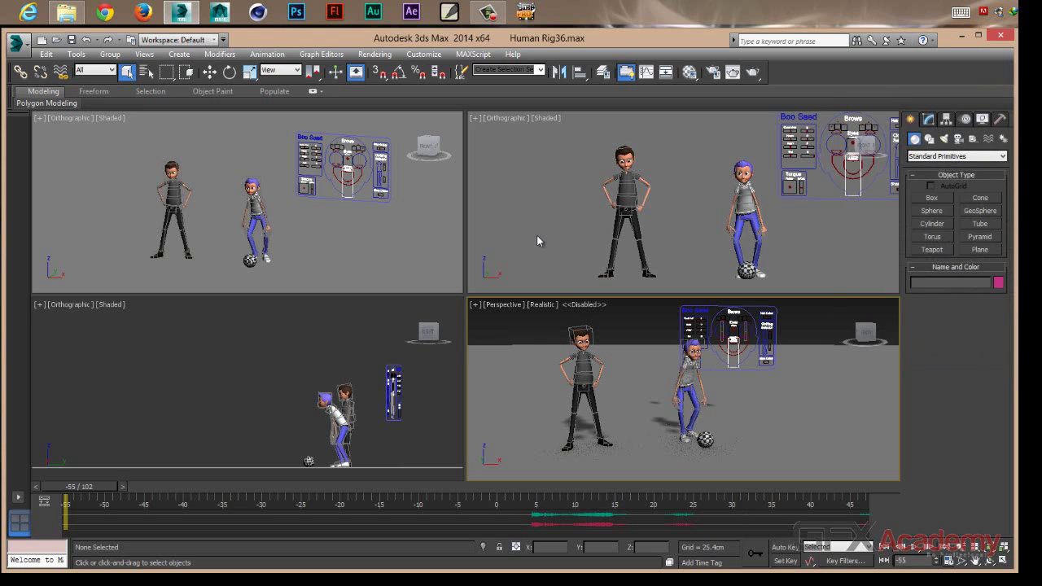
{"action": "left_click", "coordinate": [515, 346]}
Play the animation, stop it, and scrub forward to frame -2, then back to -41
{"action": "left_click", "coordinate": [931, 554]}
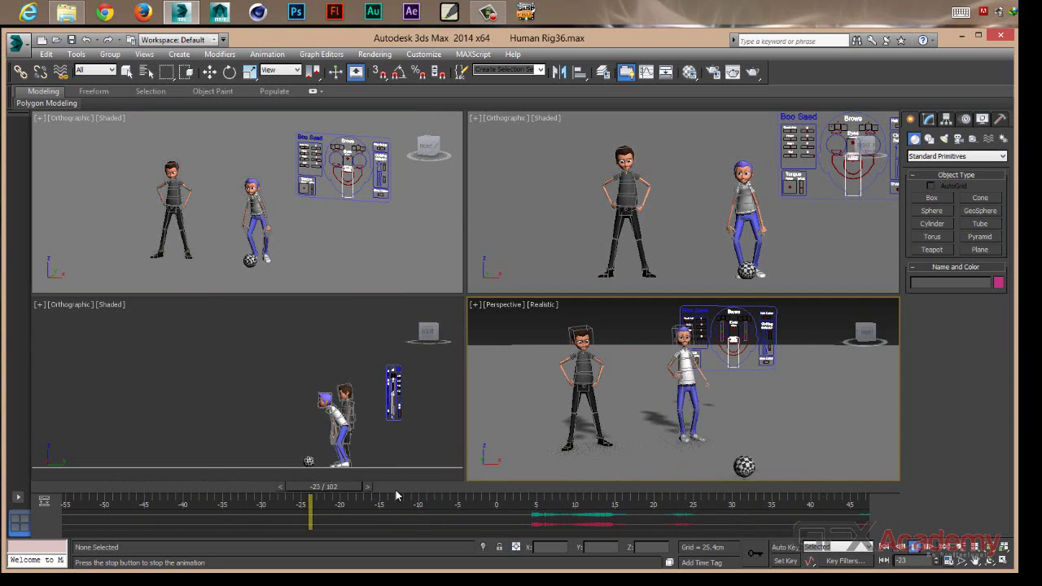
{"action": "key", "text": "/"}
{"action": "key", "text": "d"}
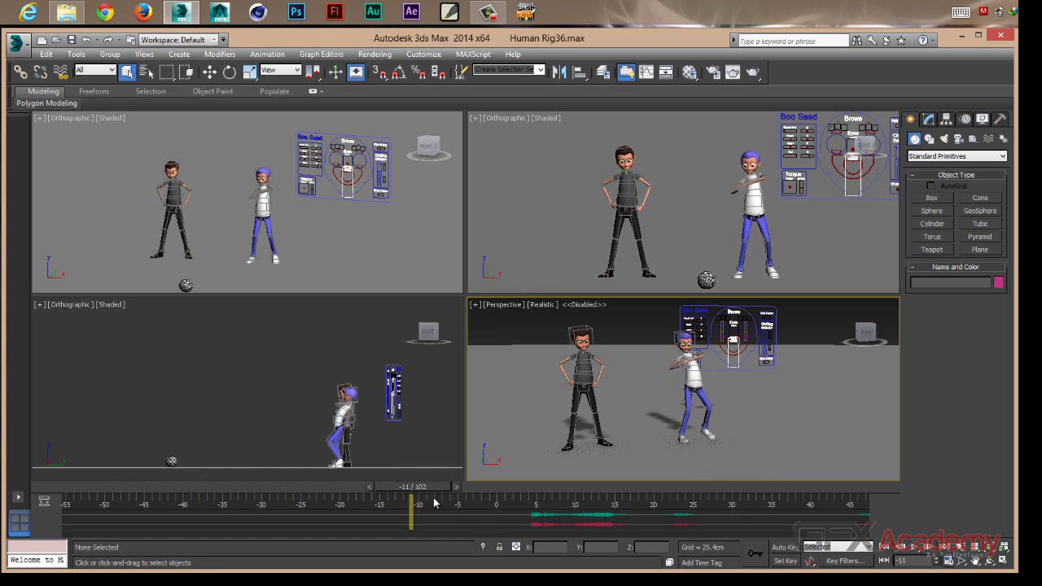
{"action": "mouse_move", "coordinate": [434, 492]}
{"action": "left_mouse_down"}
{"action": "mouse_move", "coordinate": [503, 492]}
{"action": "mouse_move", "coordinate": [424, 492]}
{"action": "mouse_move", "coordinate": [608, 489]}
{"action": "left_mouse_up"}
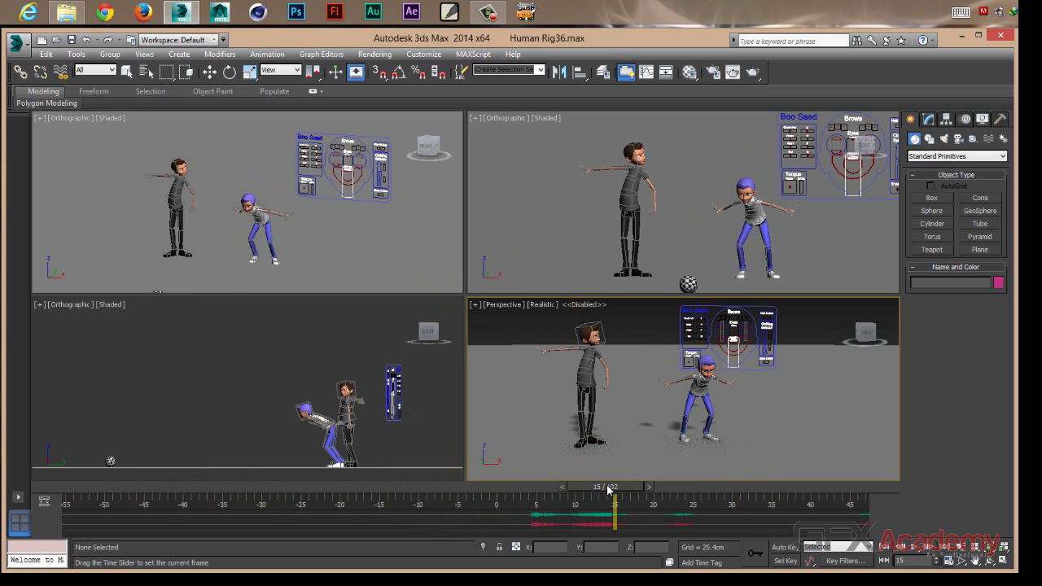
{"action": "left_click_drag", "start_coordinate": [599, 488], "coordinate": [65, 494]}
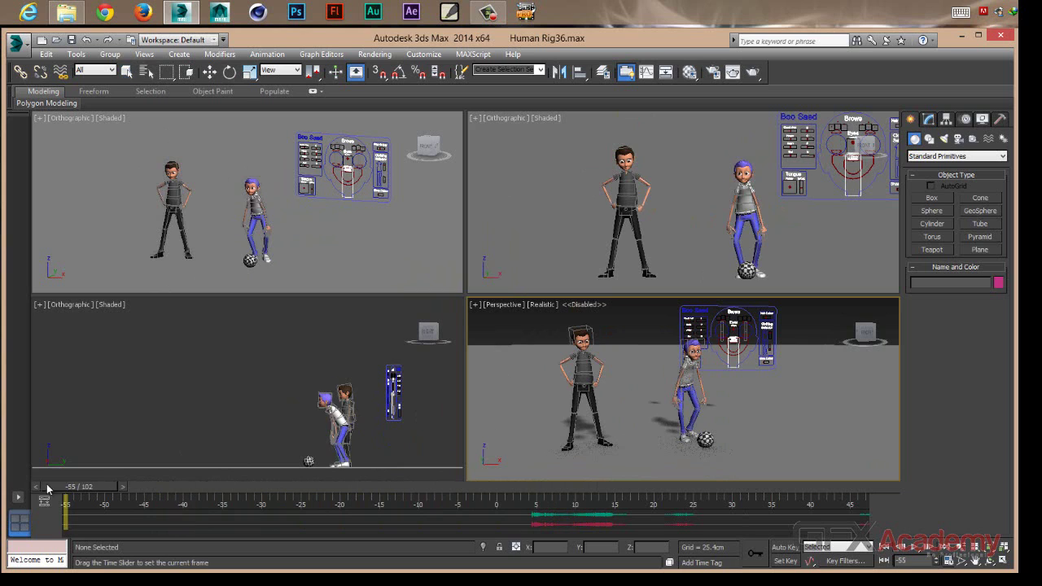
Play the animation again with the lower orthographic view active, stopping at frame 1
{"action": "left_click", "coordinate": [915, 548]}
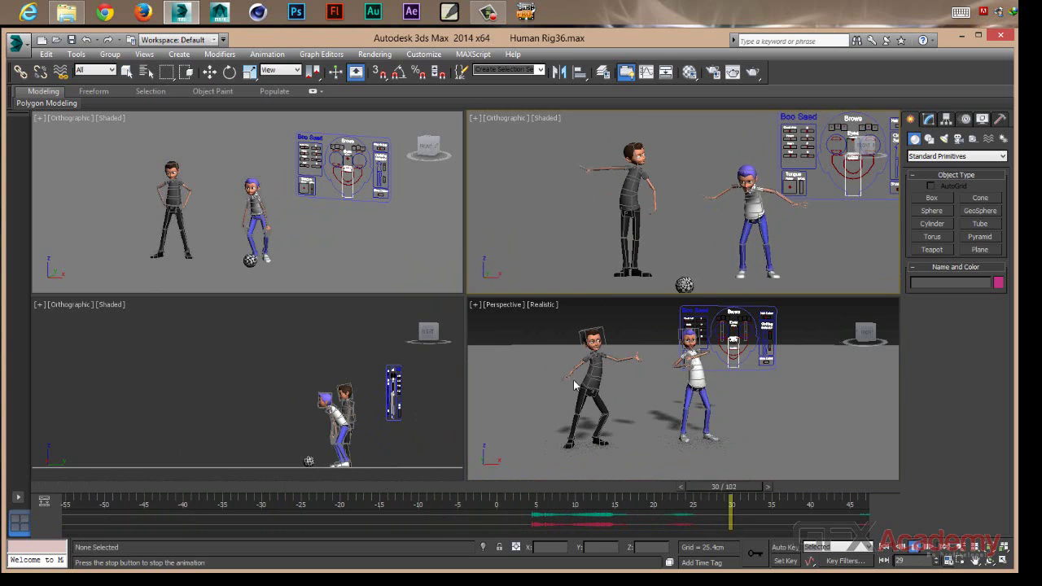
{"action": "left_click", "coordinate": [306, 334]}
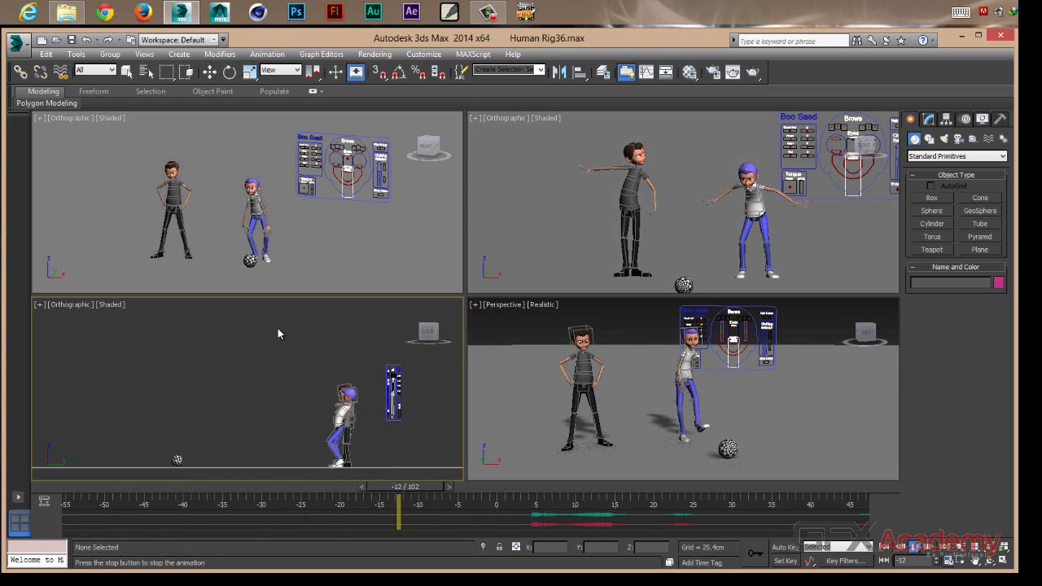
{"action": "left_click", "coordinate": [312, 241]}
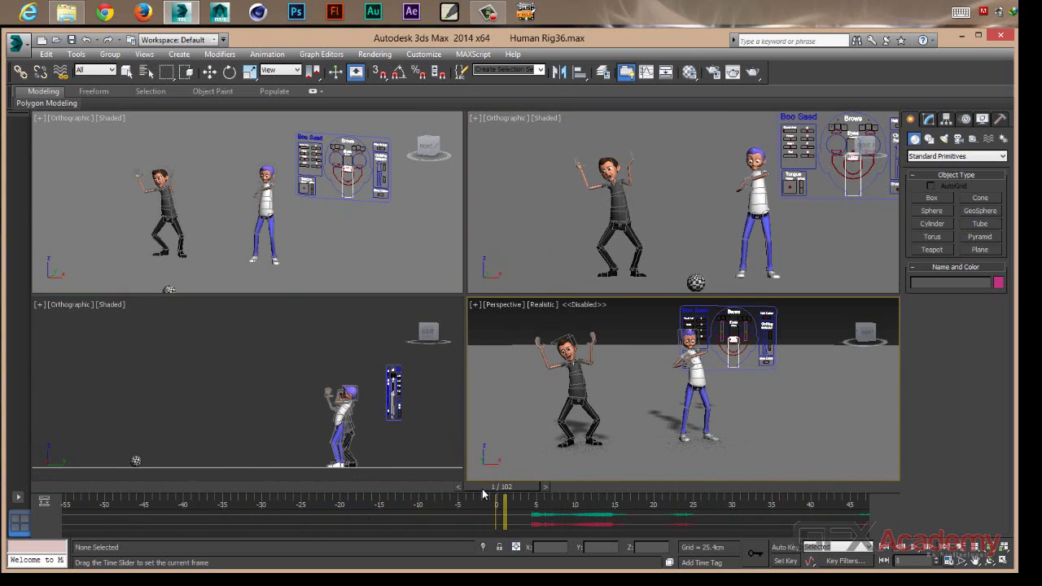
{"action": "key", "text": "d"}
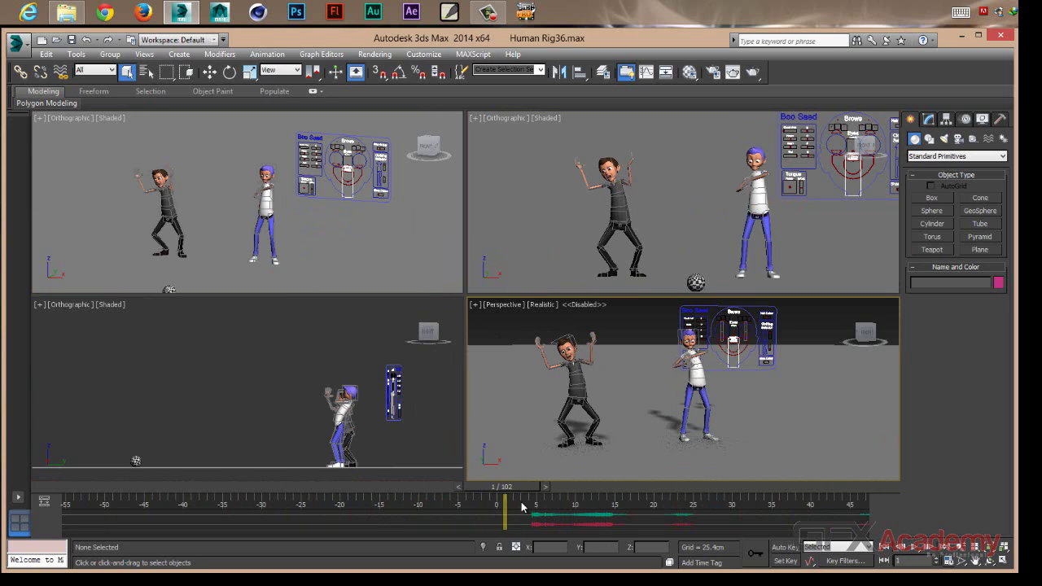
Review the time settings, play the animation, then scrub to frame -4
{"action": "left_click", "coordinate": [961, 561]}
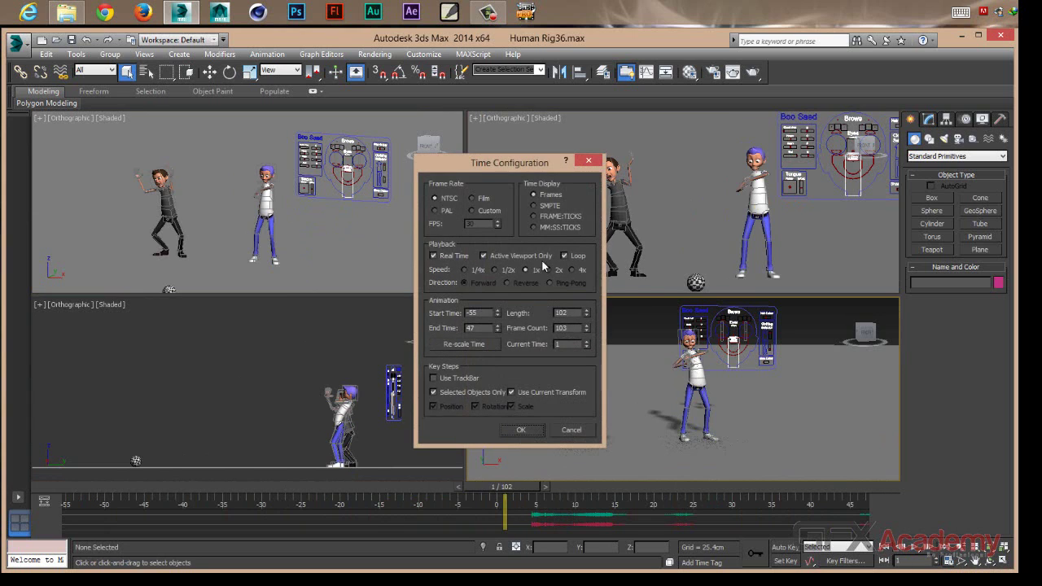
{"action": "mouse_move", "coordinate": [498, 163]}
{"action": "left_mouse_down"}
{"action": "mouse_move", "coordinate": [824, 142]}
{"action": "mouse_move", "coordinate": [844, 122]}
{"action": "mouse_move", "coordinate": [896, 123]}
{"action": "left_mouse_up"}
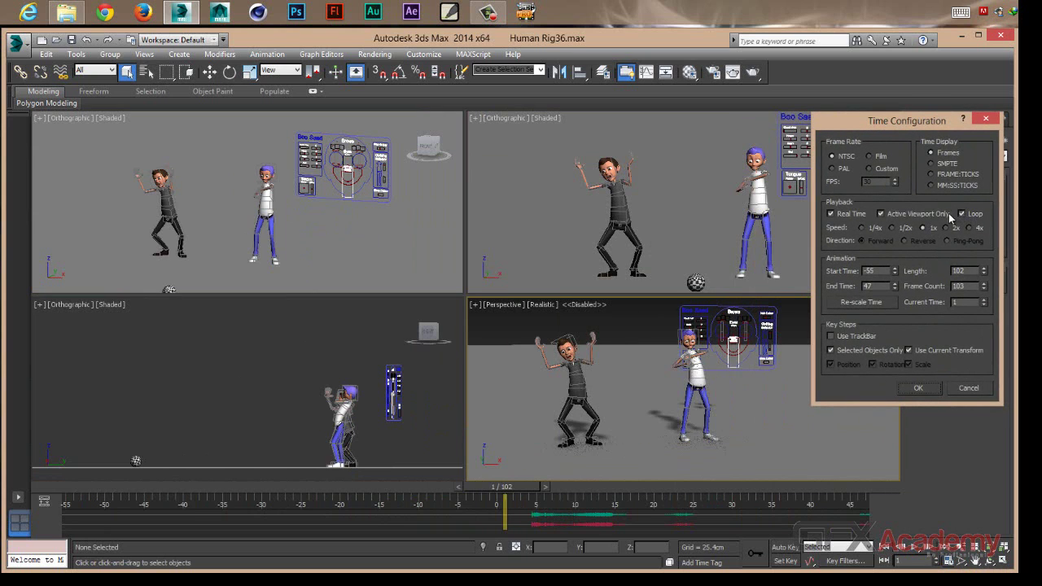
{"action": "left_click", "coordinate": [918, 388]}
{"action": "left_click", "coordinate": [909, 556]}
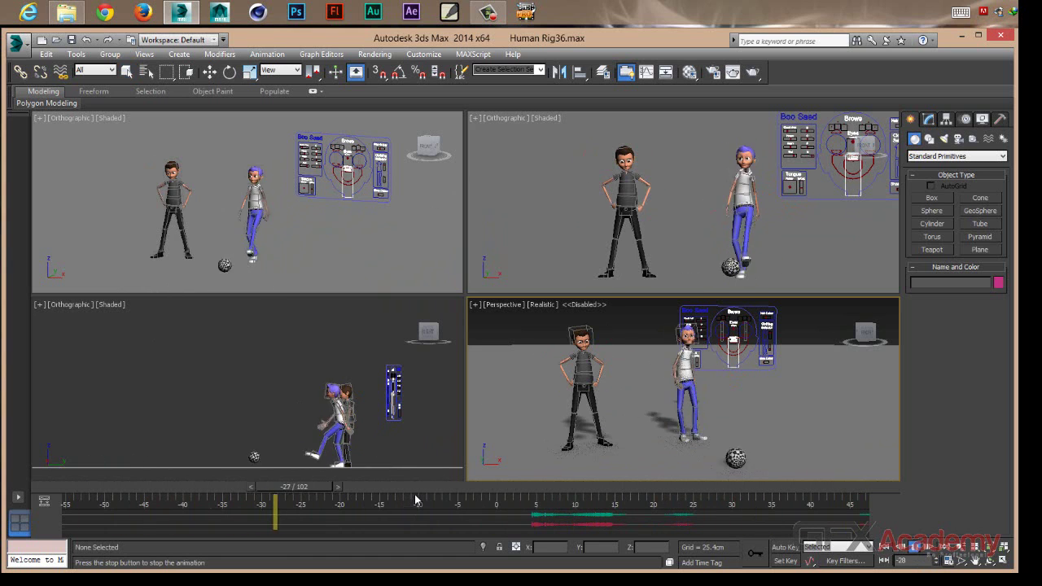
{"action": "mouse_move", "coordinate": [448, 486]}
{"action": "left_mouse_down"}
{"action": "mouse_move", "coordinate": [510, 493]}
{"action": "mouse_move", "coordinate": [497, 494]}
{"action": "left_mouse_up"}
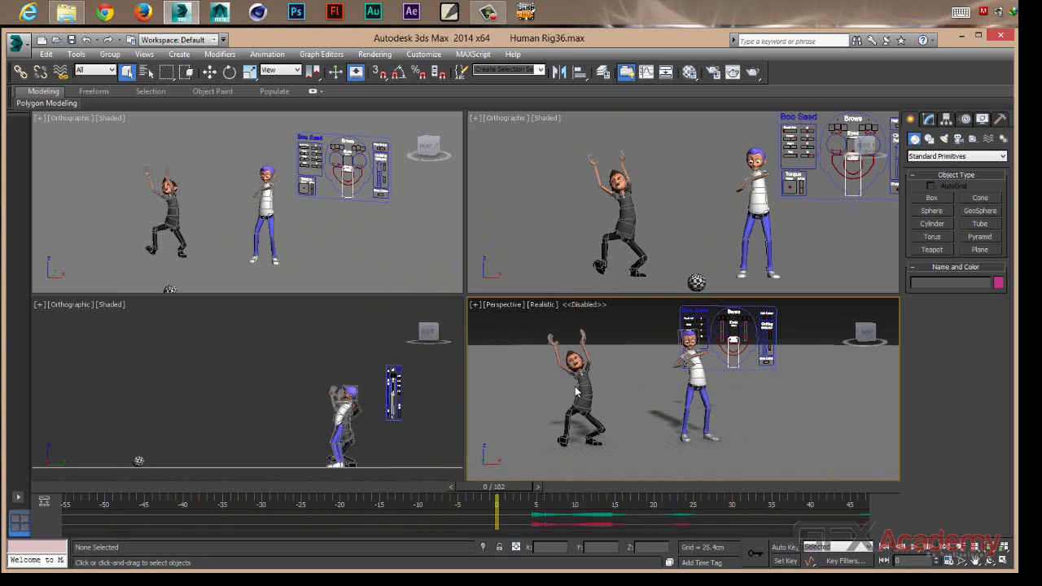
Turn on Active Viewport Only and turn off Loop in Time Configuration
{"action": "left_click", "coordinate": [949, 561]}
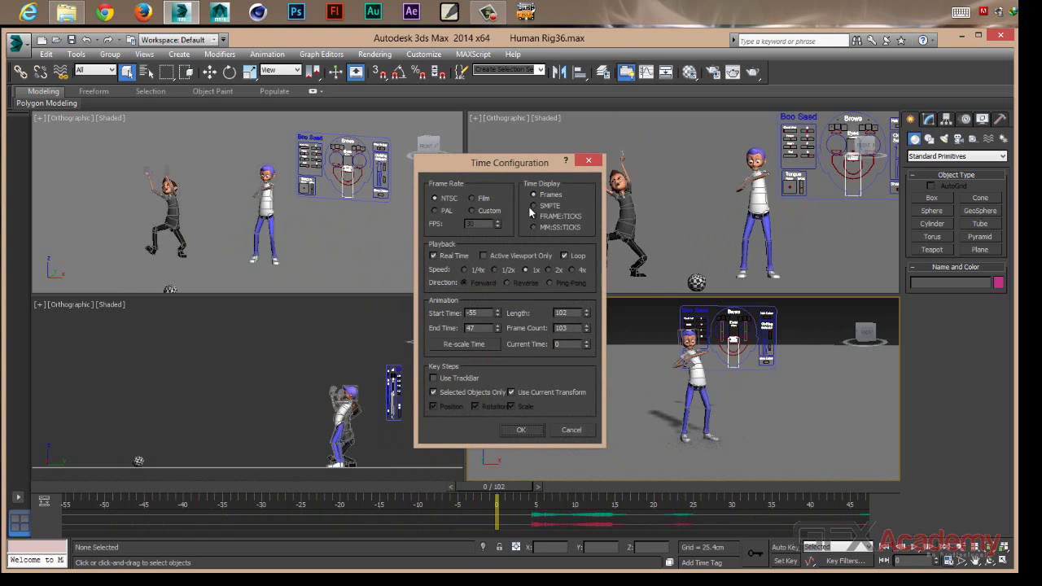
{"action": "left_click_drag", "start_coordinate": [508, 163], "coordinate": [908, 174]}
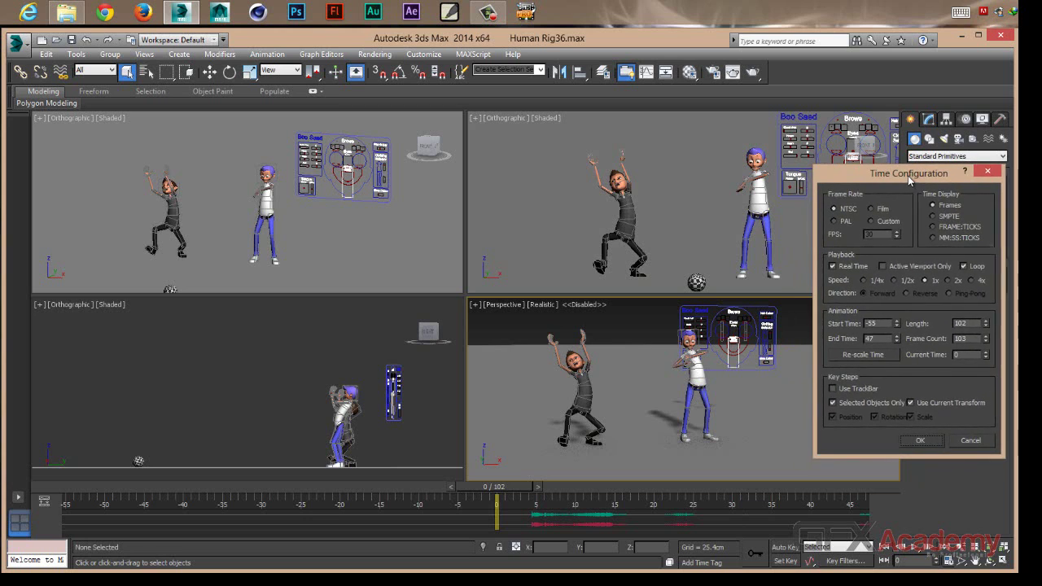
{"action": "left_click_drag", "start_coordinate": [889, 173], "coordinate": [899, 163]}
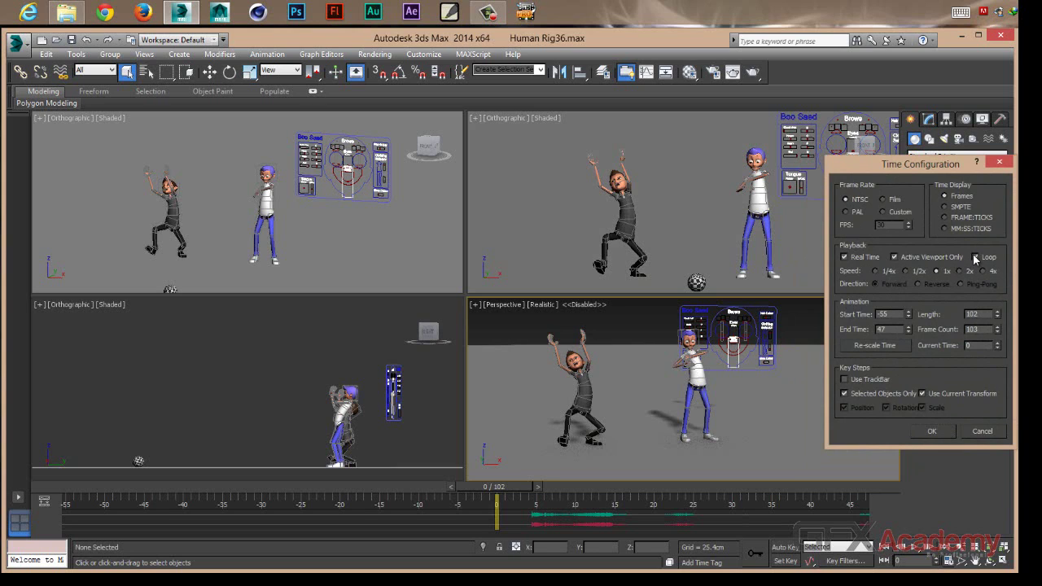
{"action": "left_click", "coordinate": [951, 432]}
Play the animation once, stop it, and rewind to frame -55
{"action": "left_click", "coordinate": [915, 548]}
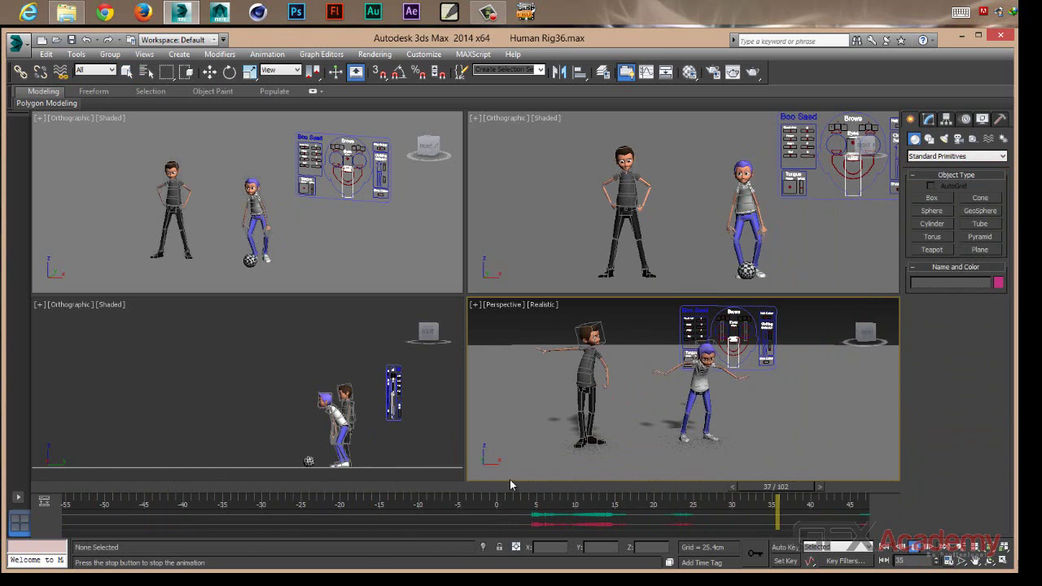
{"action": "key", "text": "d"}
{"action": "left_click_drag", "start_coordinate": [867, 488], "coordinate": [66, 488]}
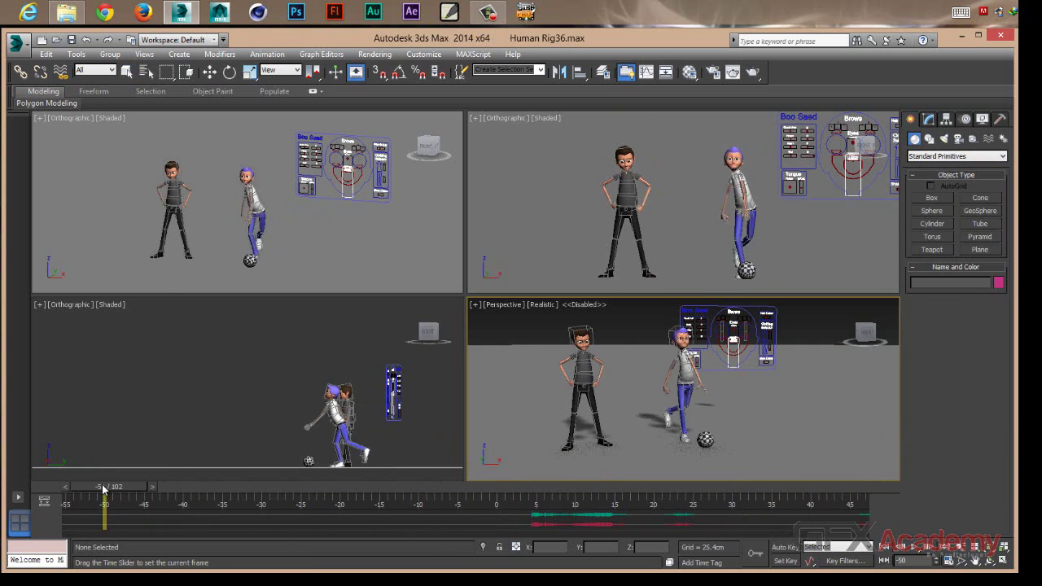
Turn Loop back on and set playback Speed to 1/2x
{"action": "left_click", "coordinate": [949, 561]}
{"action": "mouse_move", "coordinate": [521, 166]}
{"action": "left_mouse_down"}
{"action": "mouse_move", "coordinate": [896, 122]}
{"action": "mouse_move", "coordinate": [904, 111]}
{"action": "left_mouse_up"}
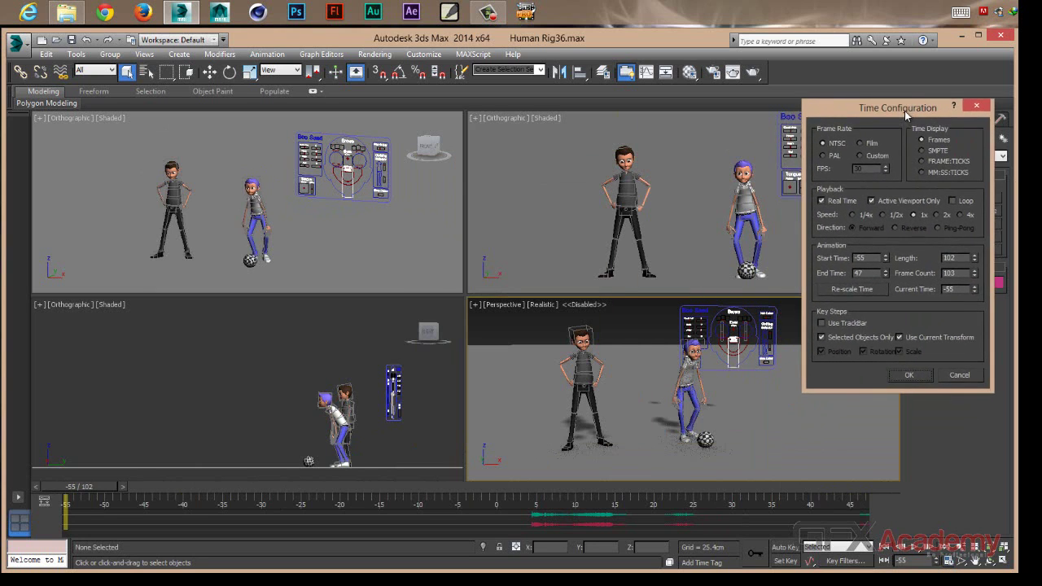
{"action": "left_click", "coordinate": [953, 201]}
{"action": "left_click_drag", "start_coordinate": [895, 101], "coordinate": [896, 87]}
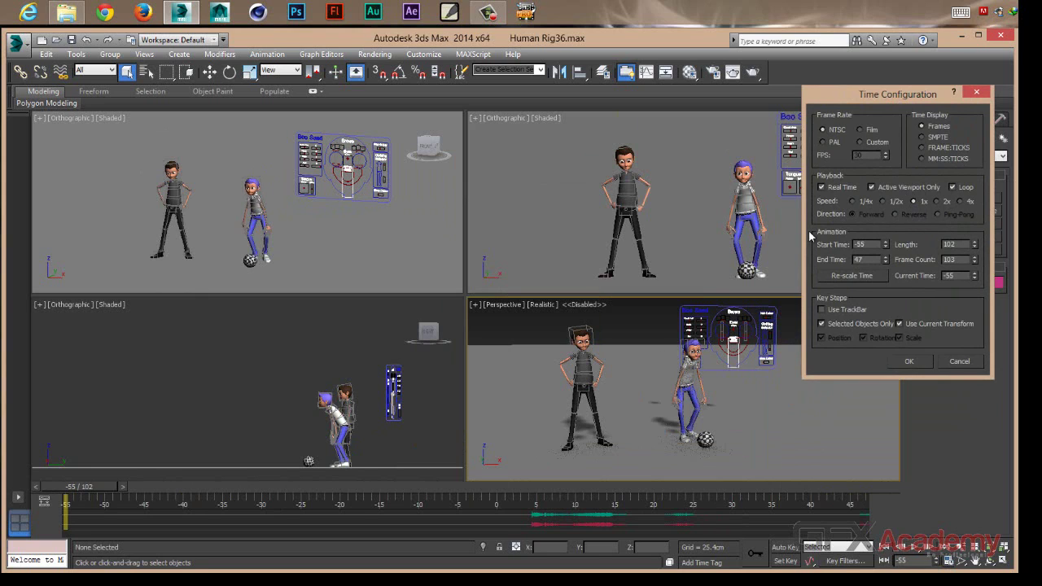
{"action": "left_click", "coordinate": [923, 364]}
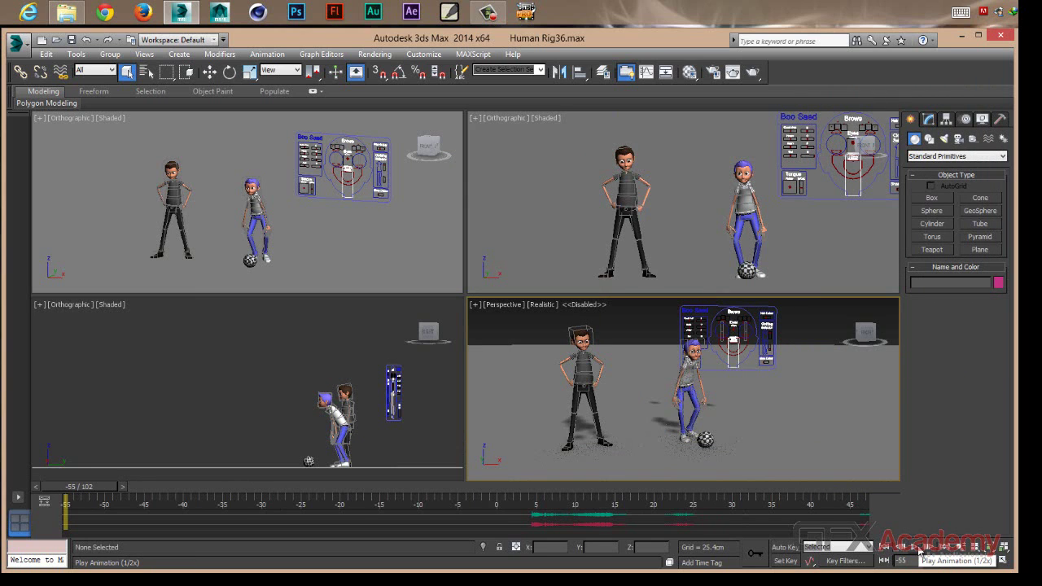
Watch the half-speed playback, scrub to frame -15, and reopen Time Configuration
{"action": "left_click", "coordinate": [918, 551]}
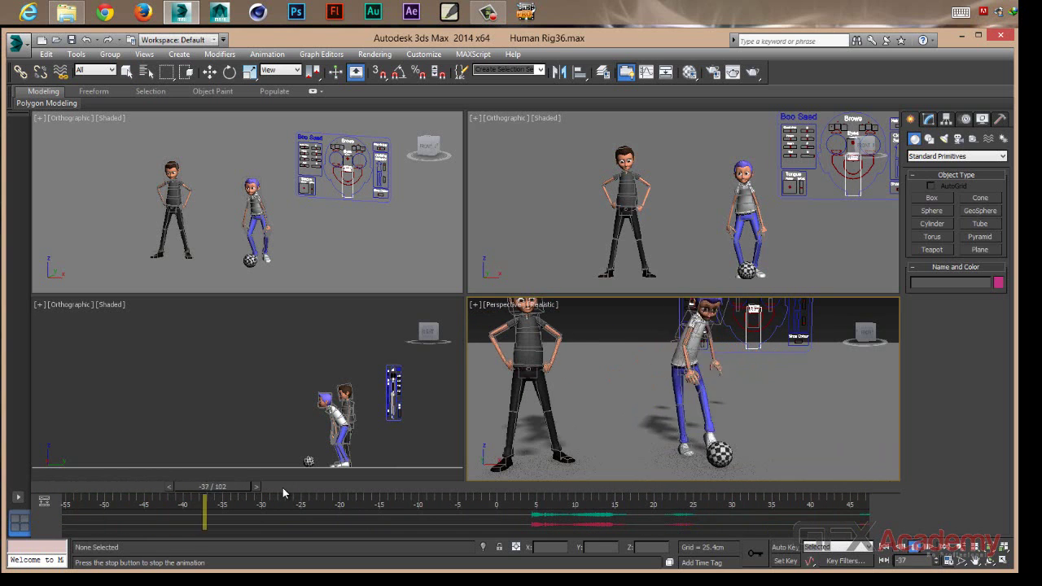
{"action": "mouse_move", "coordinate": [283, 493]}
{"action": "left_mouse_down"}
{"action": "mouse_move", "coordinate": [375, 491]}
{"action": "mouse_move", "coordinate": [232, 491]}
{"action": "mouse_move", "coordinate": [379, 491]}
{"action": "mouse_move", "coordinate": [299, 489]}
{"action": "mouse_move", "coordinate": [349, 489]}
{"action": "mouse_move", "coordinate": [322, 488]}
{"action": "mouse_move", "coordinate": [339, 489]}
{"action": "left_mouse_up"}
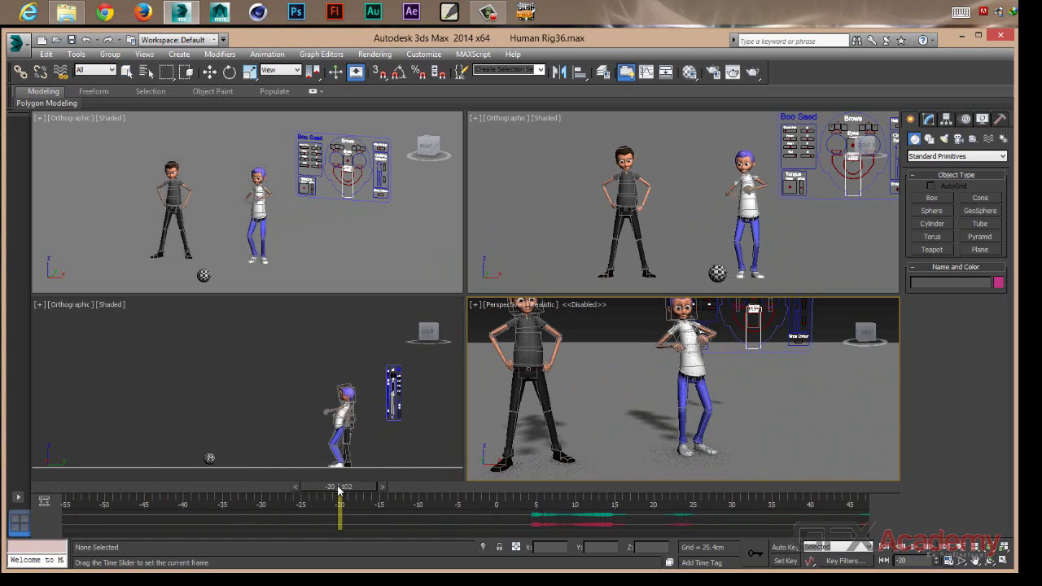
{"action": "left_click", "coordinate": [948, 561]}
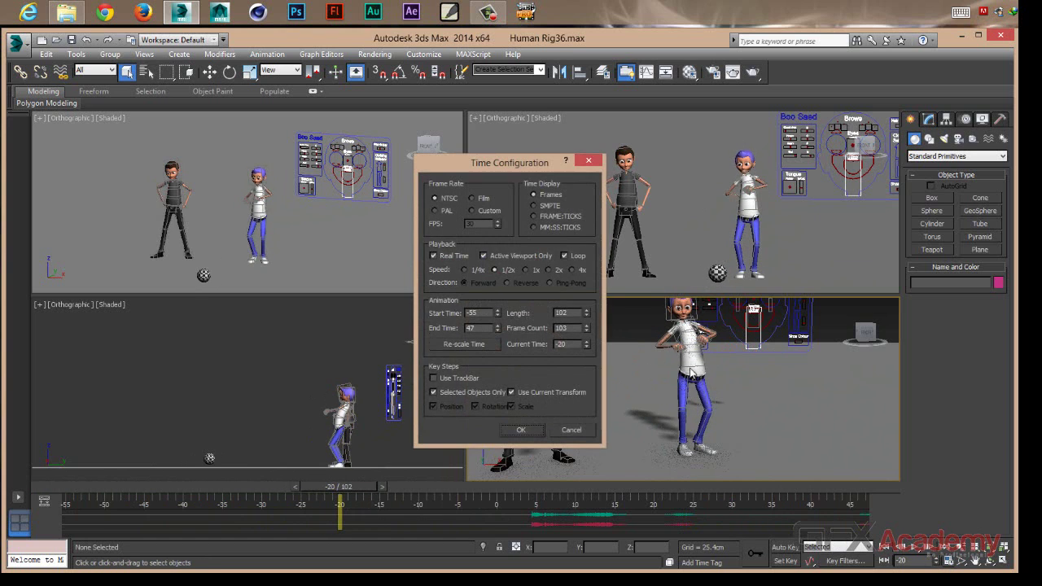
Apply 1/4x playback speed and play the animation, stopping at frame 47
{"action": "left_click", "coordinate": [521, 430]}
{"action": "left_click", "coordinate": [926, 550]}
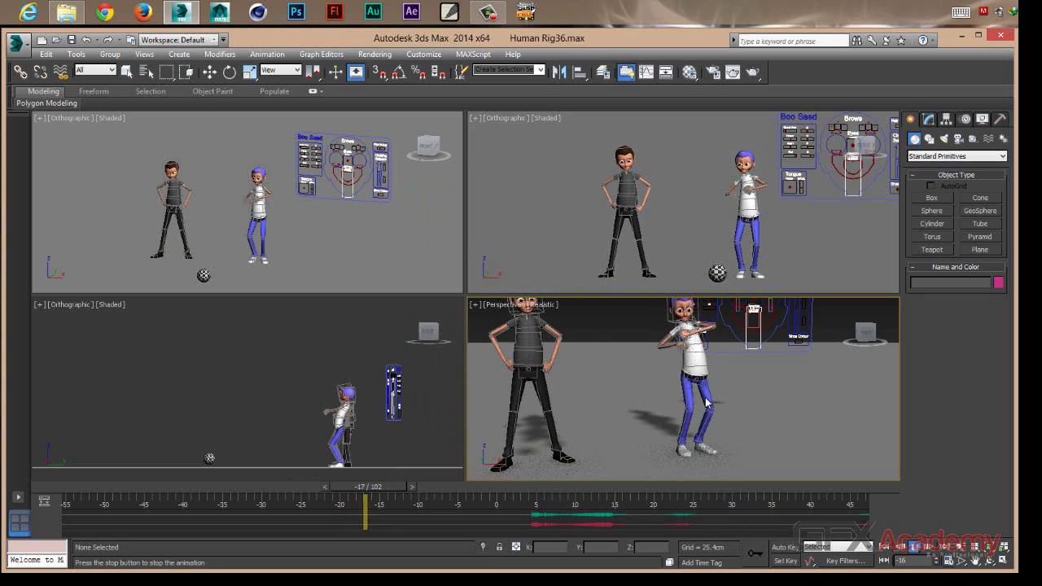
{"action": "middle_click_drag", "start_coordinate": [651, 423], "coordinate": [679, 394]}
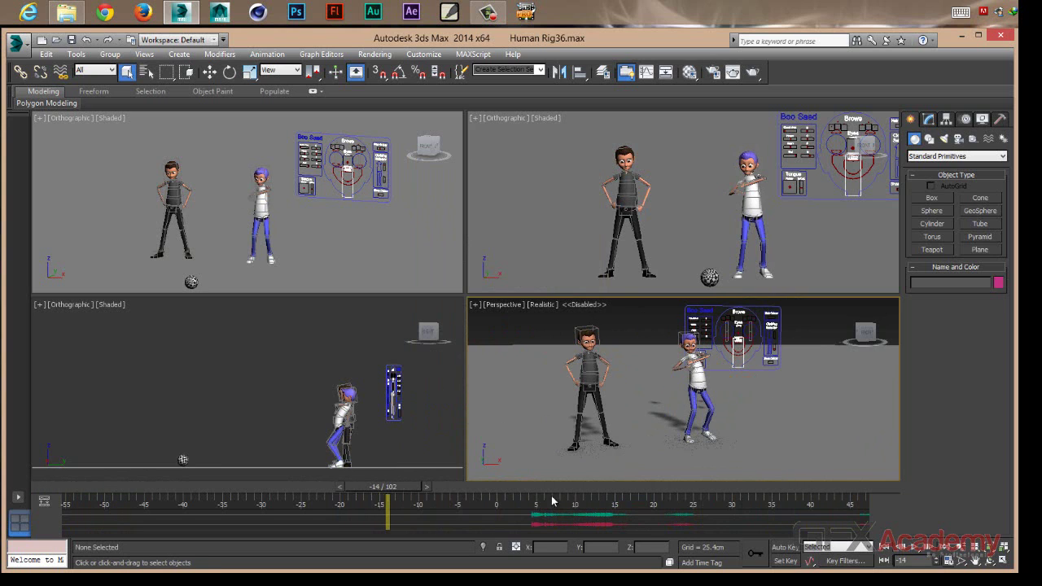
{"action": "left_click", "coordinate": [950, 562]}
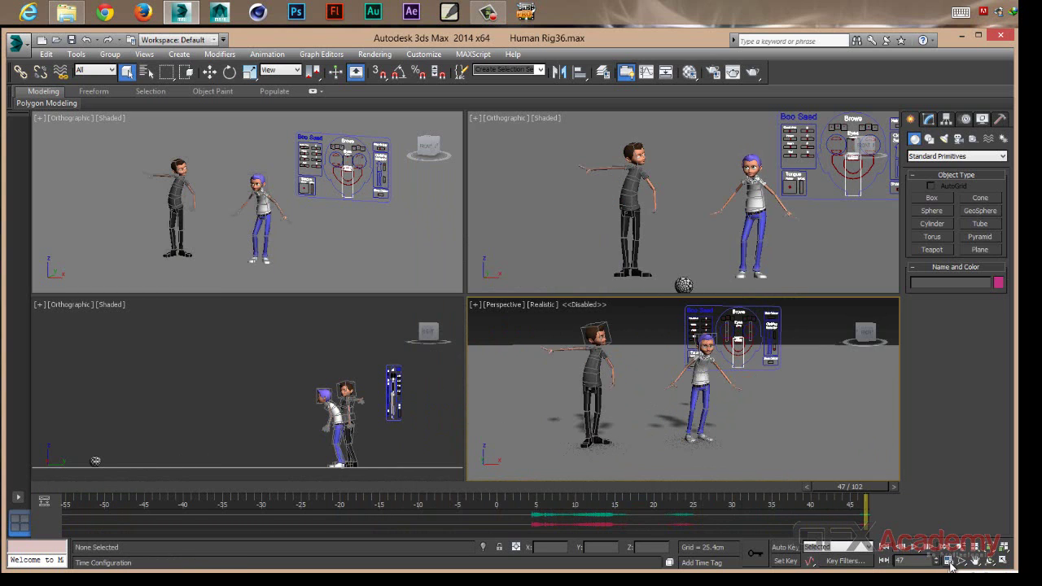
{"action": "right_click", "coordinate": [949, 561]}
{"action": "left_click", "coordinate": [549, 270]}
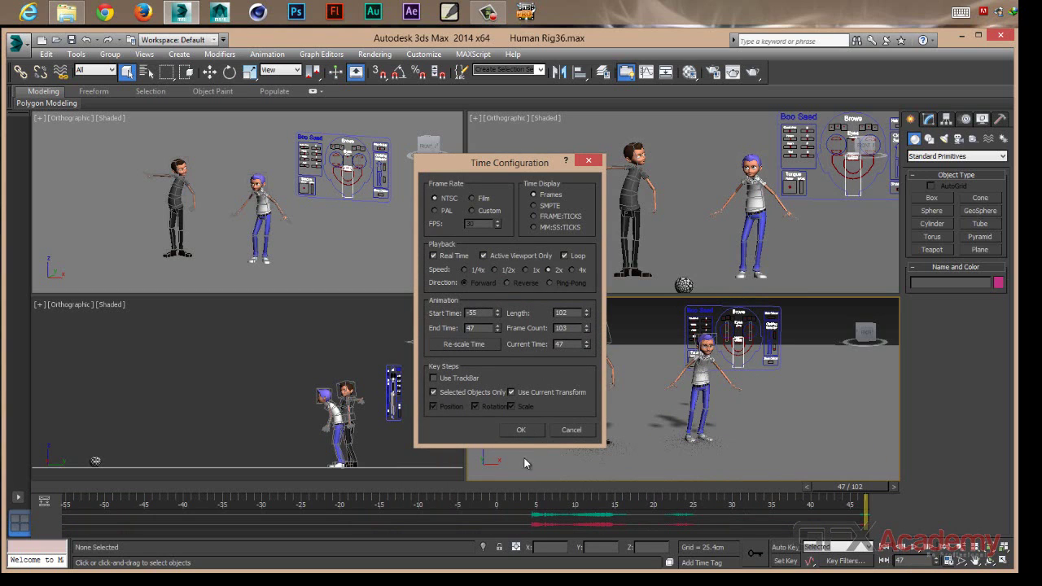
{"action": "left_click", "coordinate": [522, 430]}
{"action": "left_click", "coordinate": [918, 548]}
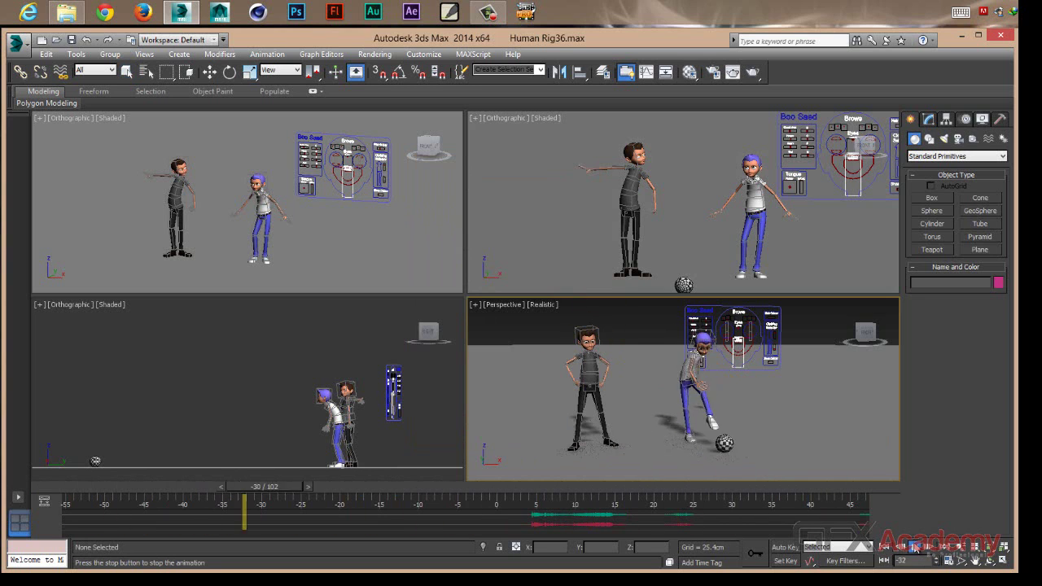
{"action": "left_click", "coordinate": [917, 548]}
{"action": "left_click", "coordinate": [948, 561]}
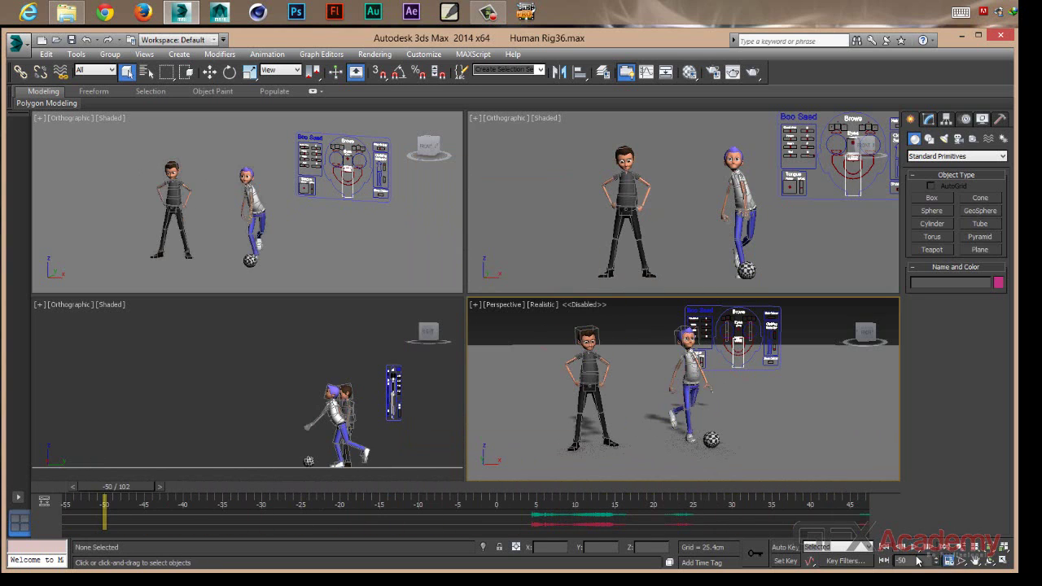
{"action": "left_click", "coordinate": [529, 431]}
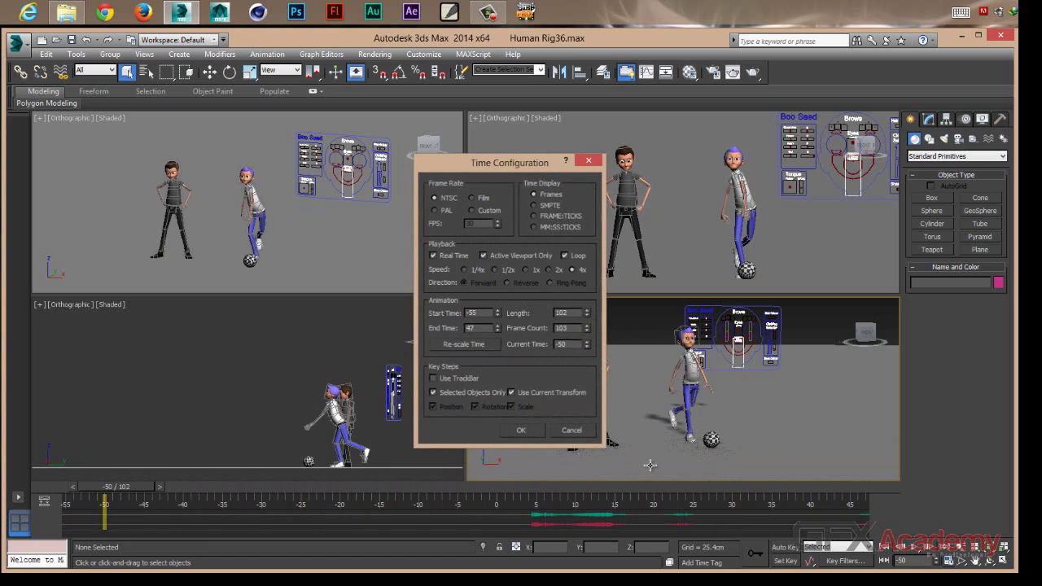
{"action": "left_click", "coordinate": [918, 548]}
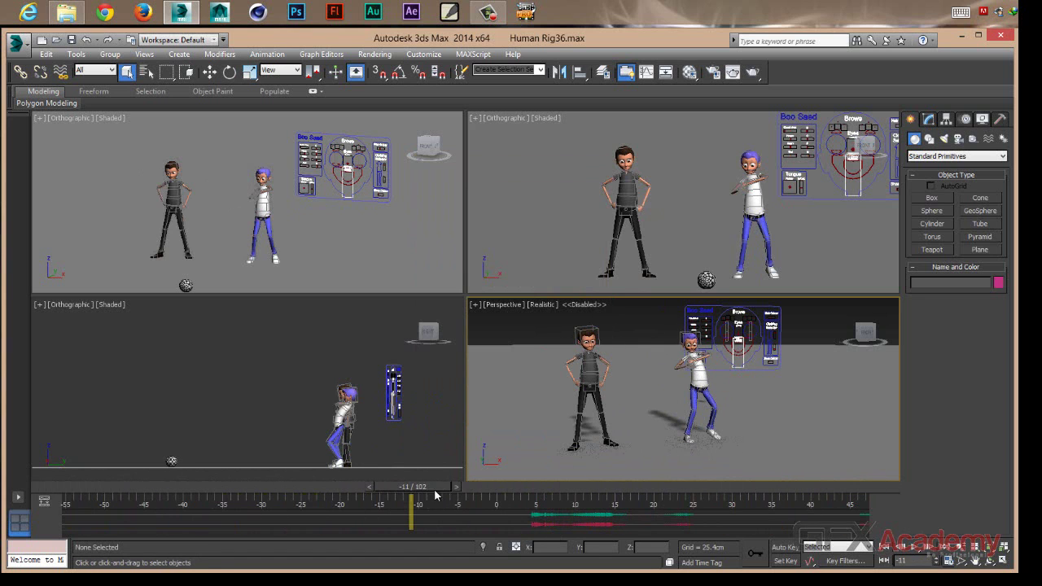
{"action": "mouse_move", "coordinate": [435, 489]}
{"action": "left_mouse_down"}
{"action": "mouse_move", "coordinate": [594, 487]}
{"action": "mouse_move", "coordinate": [557, 487]}
{"action": "left_mouse_up"}
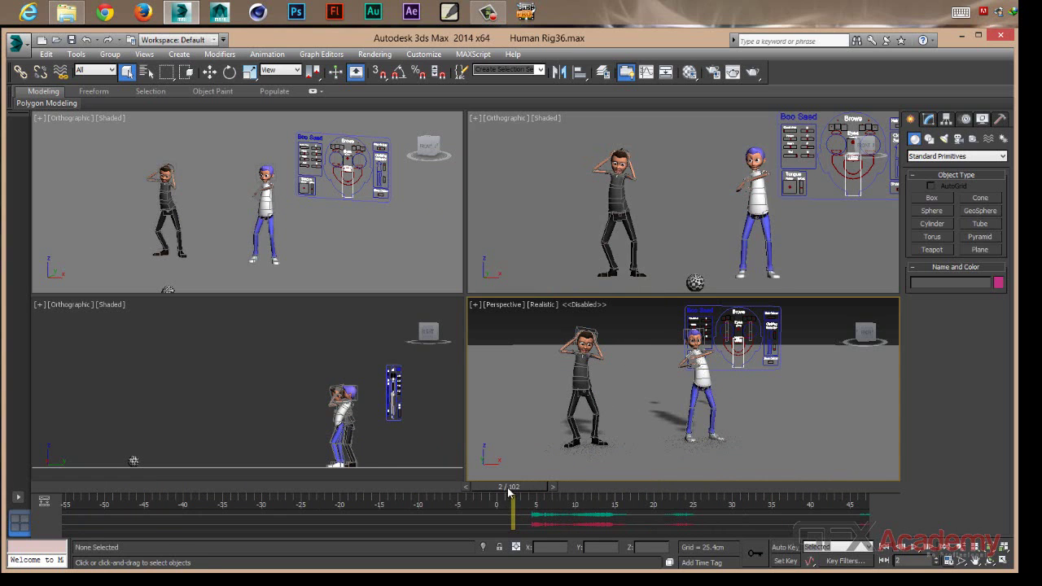
{"action": "mouse_move", "coordinate": [508, 492]}
{"action": "left_mouse_down"}
{"action": "mouse_move", "coordinate": [396, 491]}
{"action": "mouse_move", "coordinate": [539, 499]}
{"action": "mouse_move", "coordinate": [535, 486]}
{"action": "mouse_move", "coordinate": [607, 487]}
{"action": "left_mouse_up"}
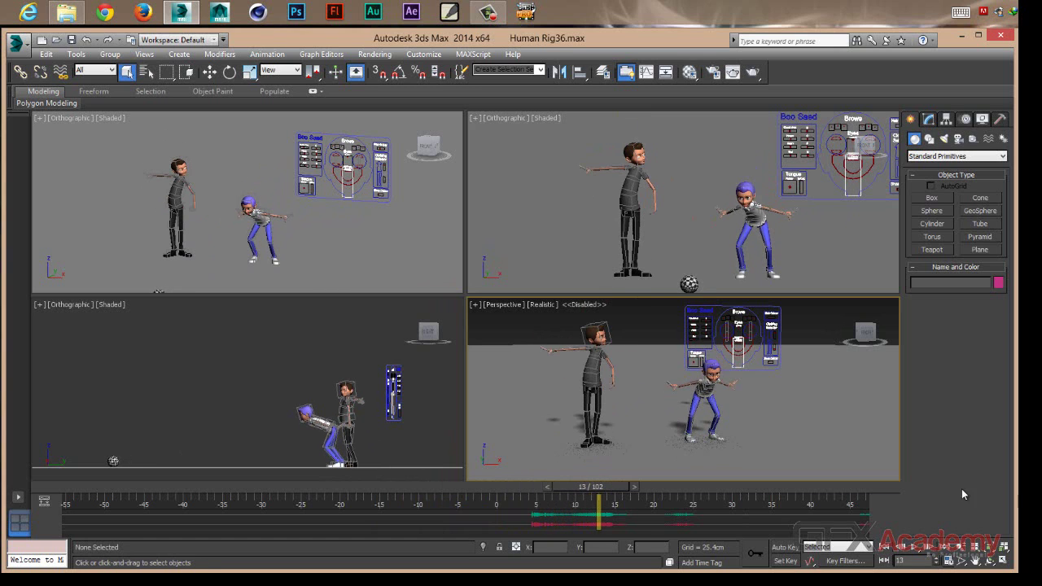
Set the Time Configuration End Time to 100
{"action": "left_click", "coordinate": [949, 560]}
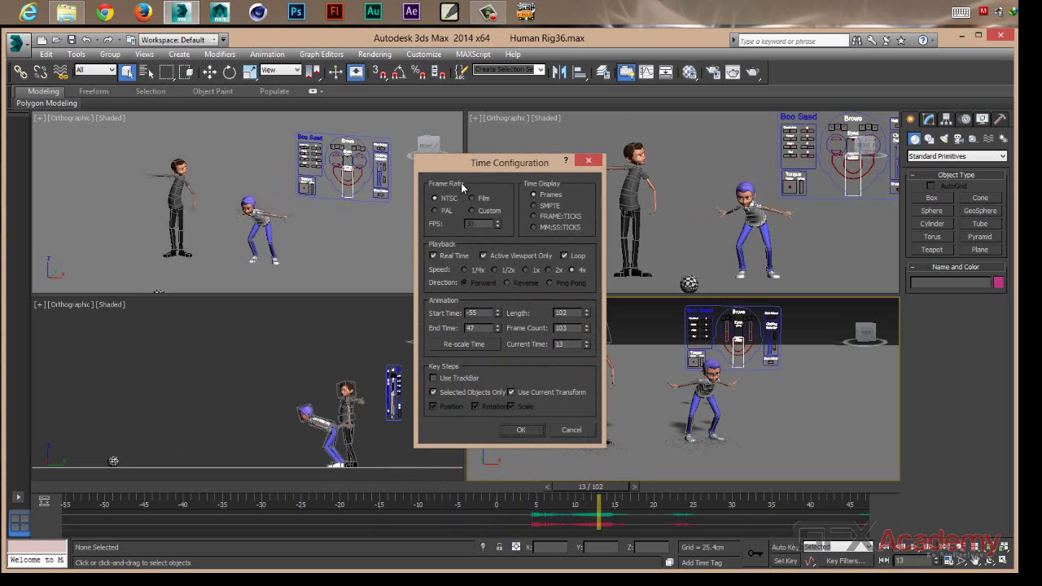
{"action": "mouse_move", "coordinate": [528, 166]}
{"action": "left_mouse_down"}
{"action": "mouse_move", "coordinate": [782, 157]}
{"action": "mouse_move", "coordinate": [759, 167]}
{"action": "left_mouse_up"}
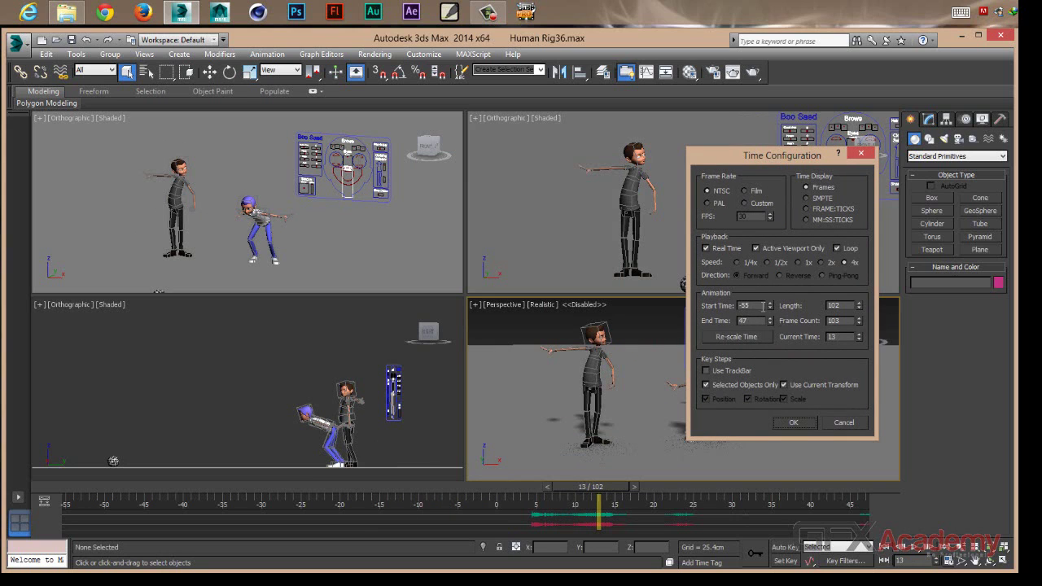
{"action": "key", "text": "Tab"}
{"action": "key", "text": "shift+Tab"}
{"action": "key", "text": "Return"}
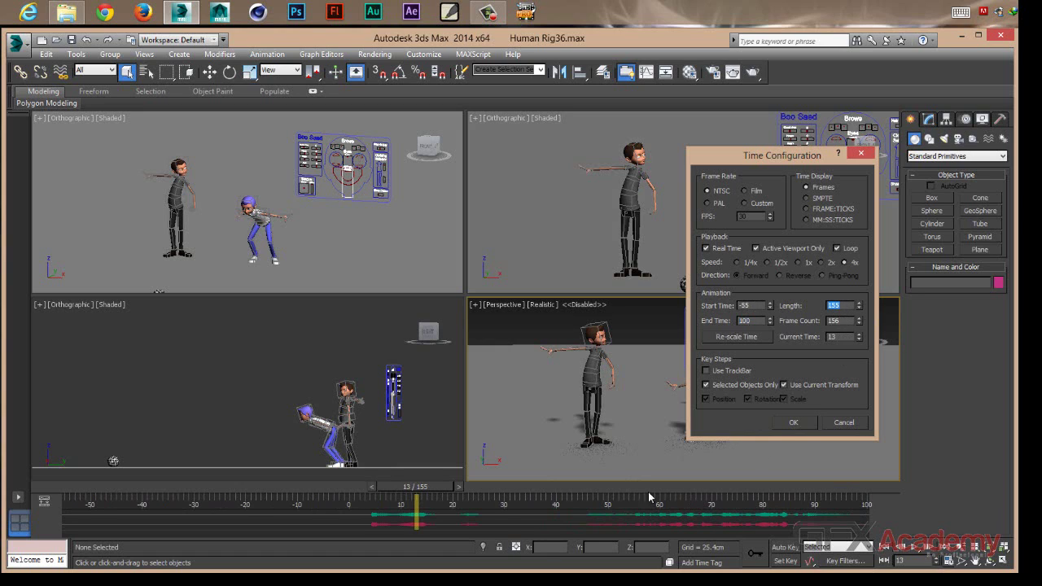
Check the Start -55, End 100, Length 155 and Frame Count 156 values
{"action": "double_click", "coordinate": [833, 305]}
{"action": "double_click", "coordinate": [756, 321]}
{"action": "double_click", "coordinate": [757, 306]}
{"action": "double_click", "coordinate": [843, 305]}
{"action": "double_click", "coordinate": [847, 321]}
Open Re-scale Time, reposition the dialog, and close it without changes
{"action": "left_click", "coordinate": [737, 336]}
{"action": "left_click_drag", "start_coordinate": [785, 207], "coordinate": [559, 178]}
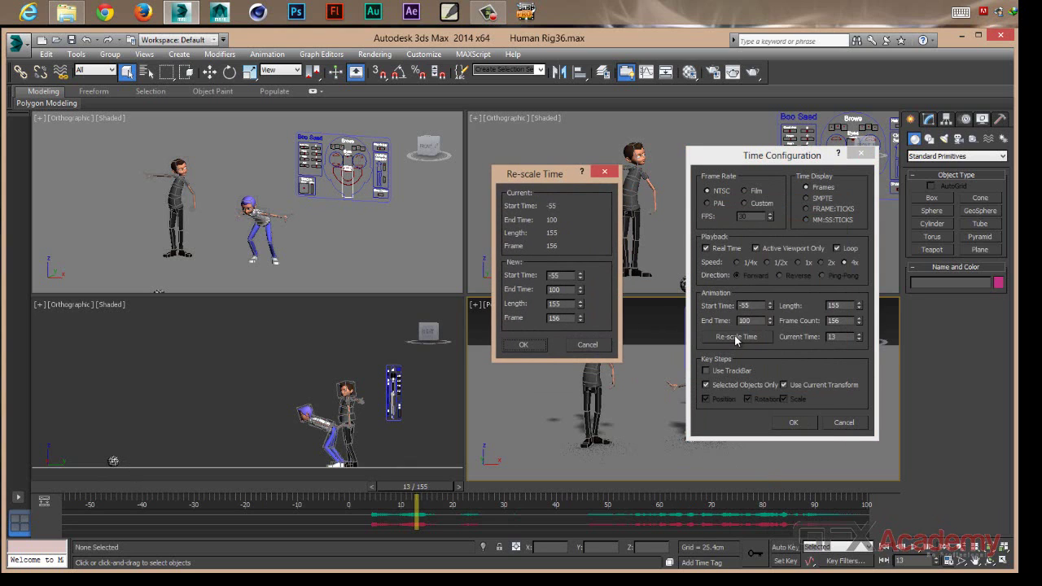
{"action": "left_click_drag", "start_coordinate": [543, 179], "coordinate": [487, 169]}
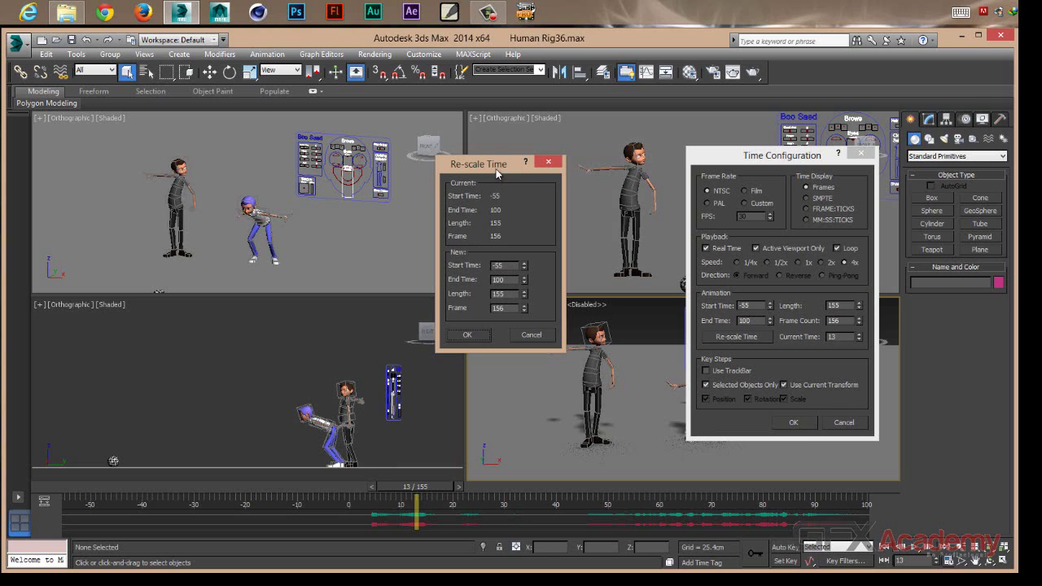
{"action": "left_click_drag", "start_coordinate": [496, 164], "coordinate": [484, 144]}
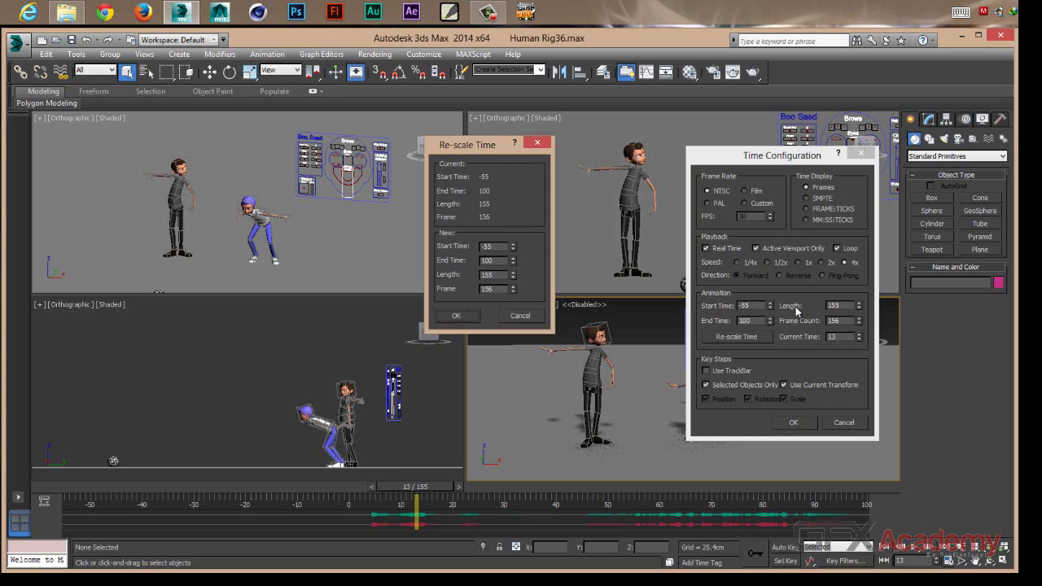
{"action": "left_click", "coordinate": [521, 316]}
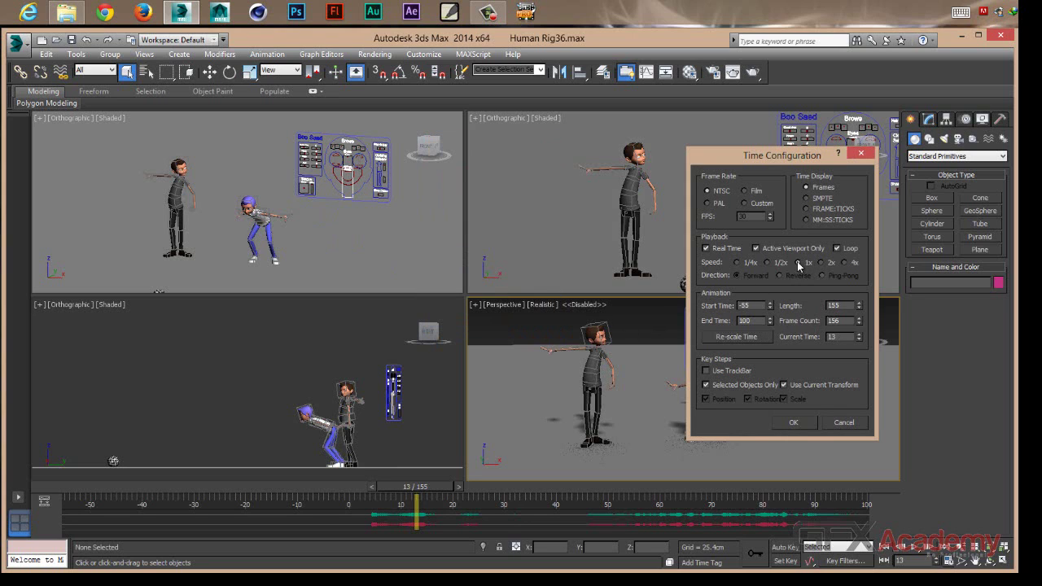
Re-scale the animation to a New Length of 150 frames, ending at 95
{"action": "left_click", "coordinate": [752, 338]}
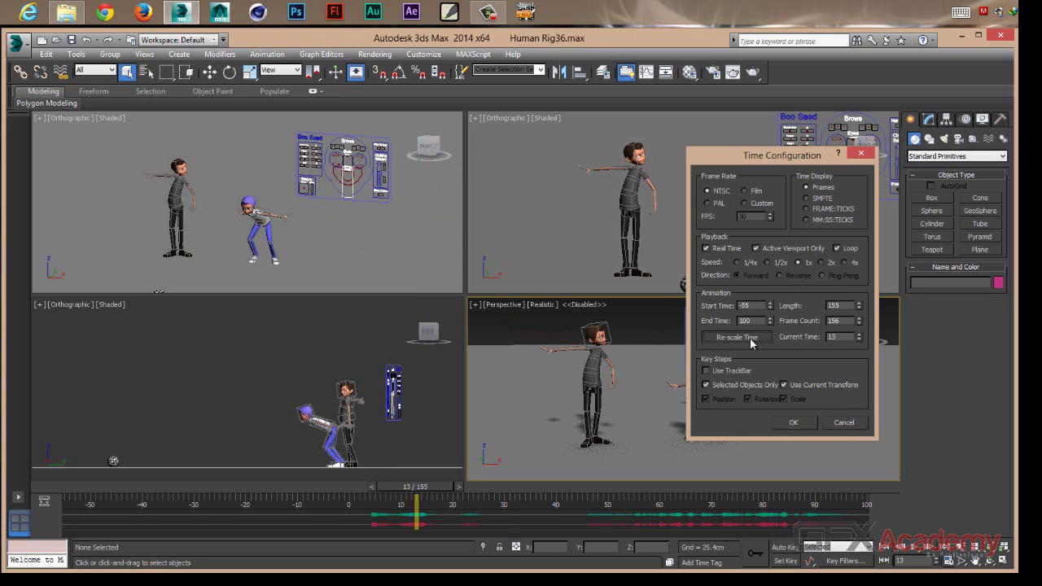
{"action": "left_click_drag", "start_coordinate": [778, 210], "coordinate": [507, 134]}
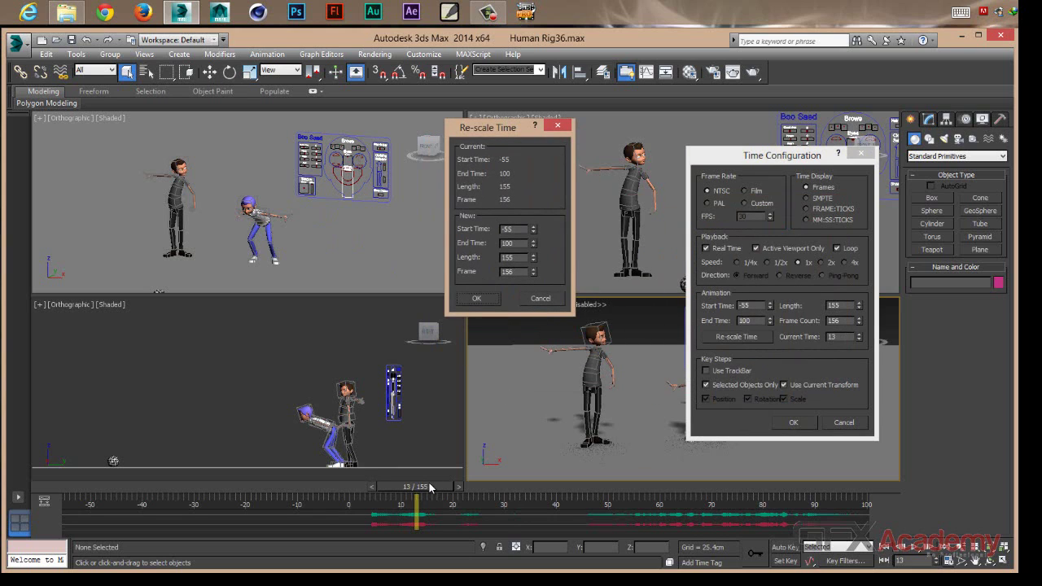
{"action": "left_click_drag", "start_coordinate": [488, 127], "coordinate": [508, 156]}
{"action": "left_click", "coordinate": [534, 287]}
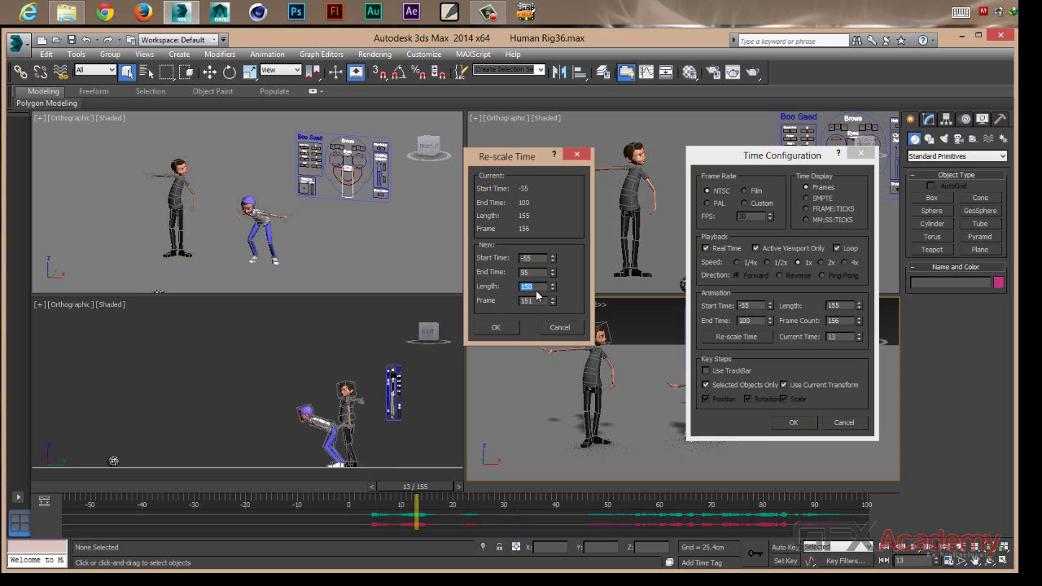
{"action": "left_click", "coordinate": [510, 324]}
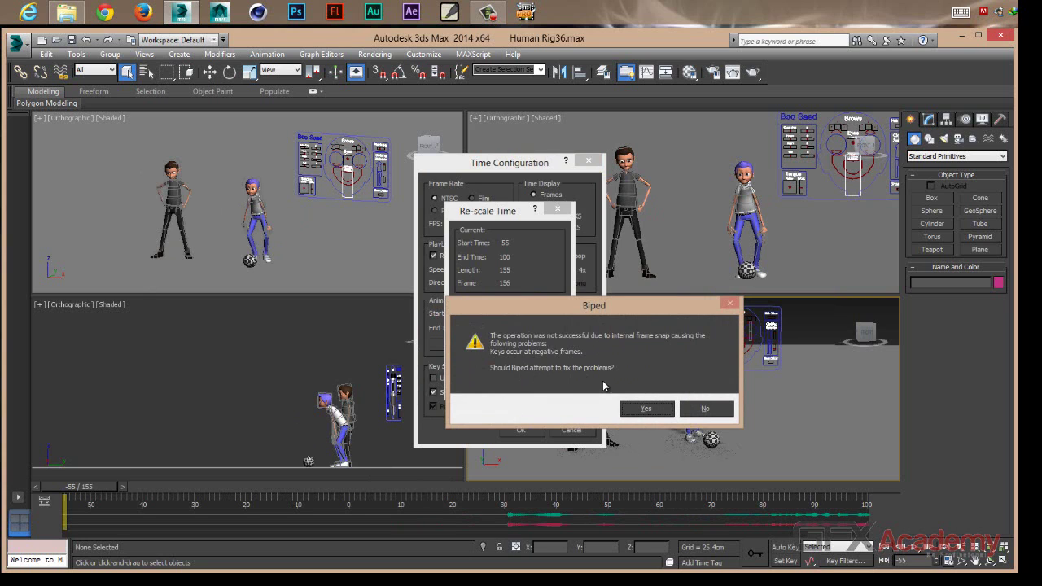
Let Biped fix the keys so the timeline spans -55 to 45, and close Time Configuration
{"action": "left_click", "coordinate": [634, 411]}
{"action": "left_click", "coordinate": [637, 410]}
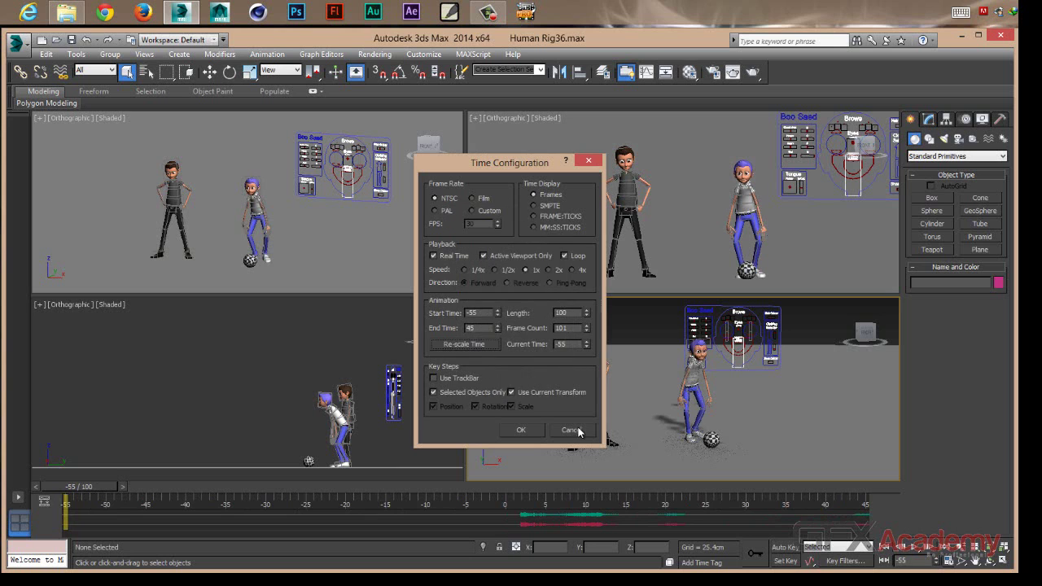
{"action": "left_click", "coordinate": [521, 430]}
Play the shifted animation, stop it, and bring up the application menu
{"action": "left_click", "coordinate": [916, 549]}
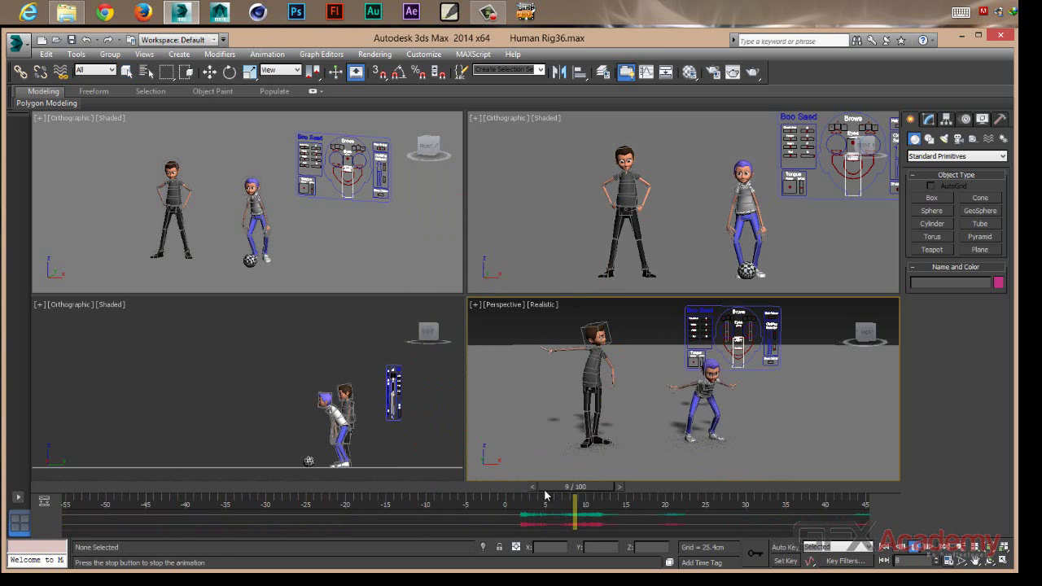
{"action": "key", "text": "/"}
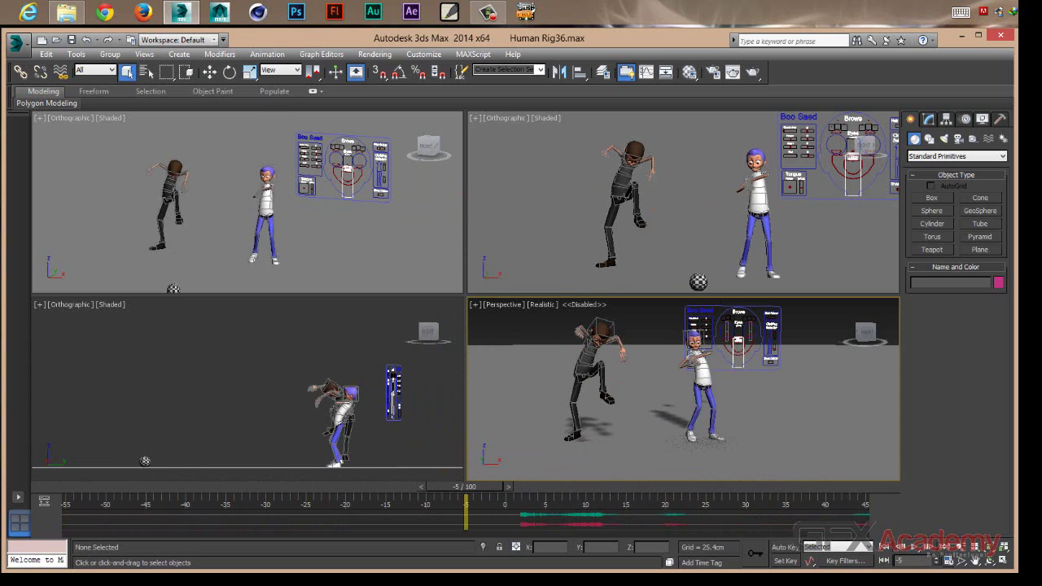
{"action": "left_click", "coordinate": [18, 43]}
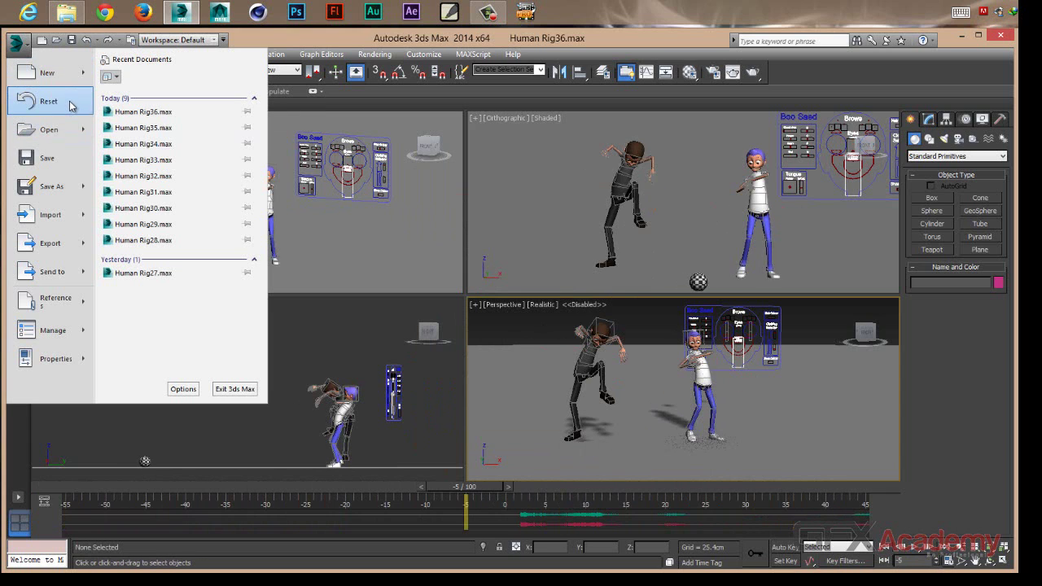
Reset to an empty scene without saving and draw a box on the left of the grid
{"action": "left_click", "coordinate": [72, 106]}
{"action": "left_click", "coordinate": [509, 324]}
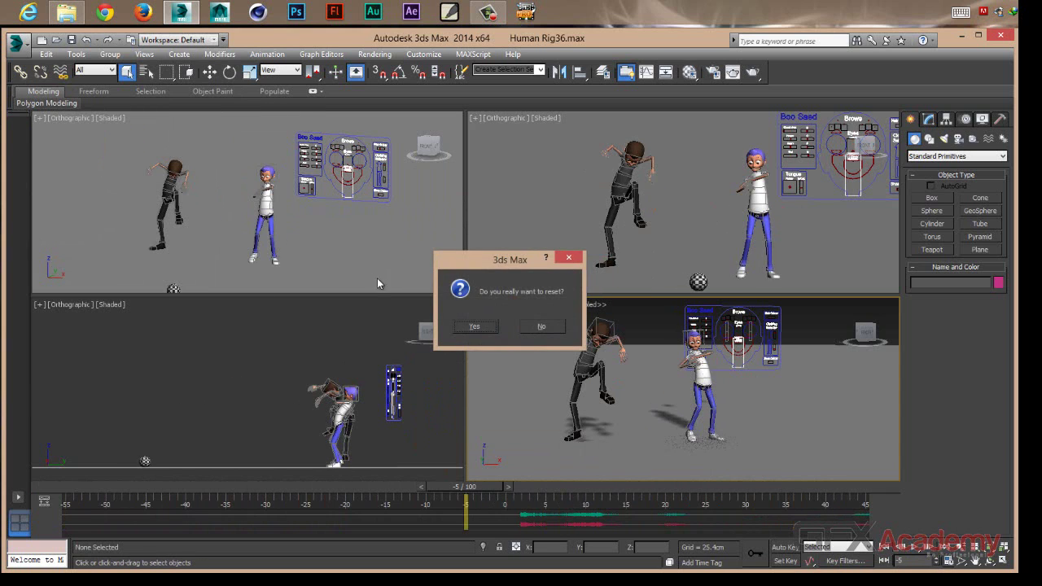
{"action": "left_click", "coordinate": [473, 327]}
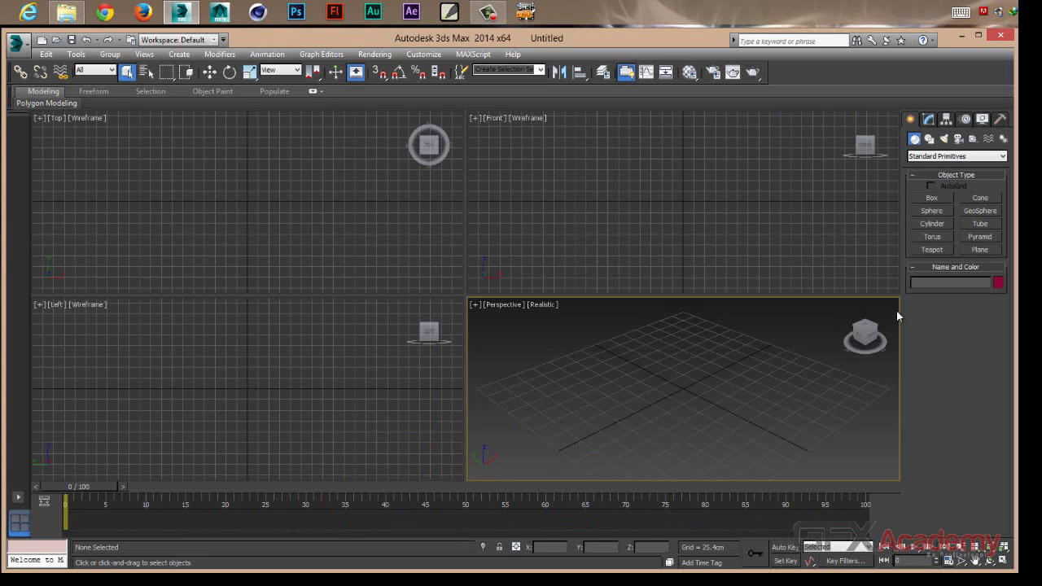
{"action": "left_click", "coordinate": [934, 200]}
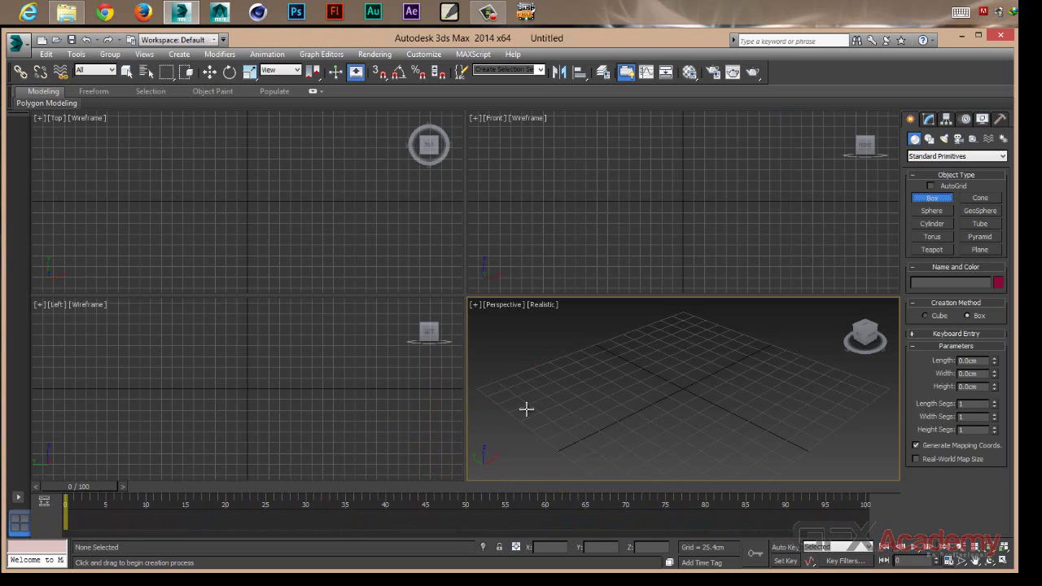
{"action": "left_click_drag", "start_coordinate": [526, 408], "coordinate": [539, 391]}
{"action": "left_click", "coordinate": [529, 330]}
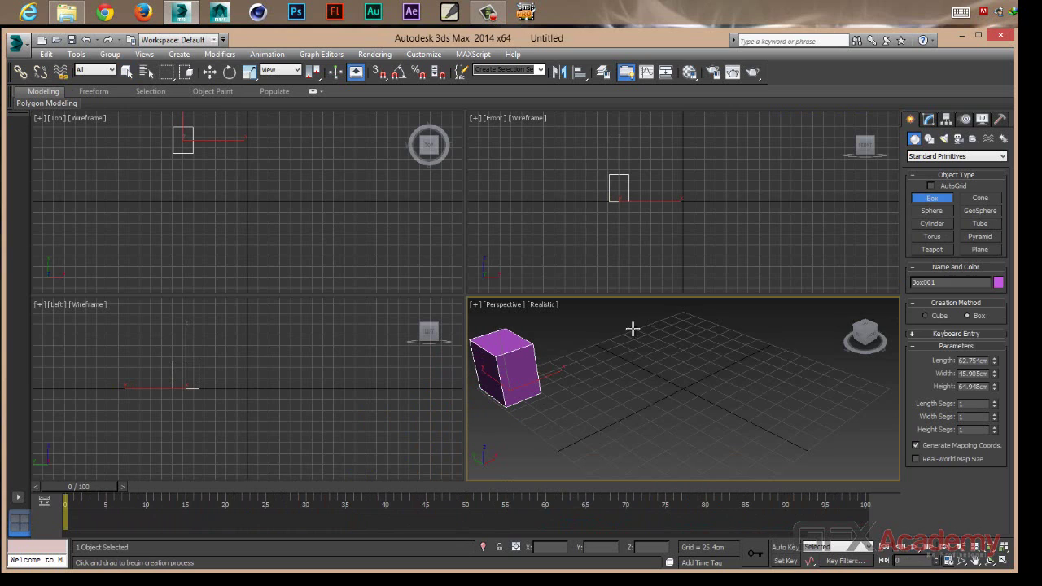
Key the box moving to the grid's right side at frame 40 and front edge at 60
{"action": "left_click", "coordinate": [209, 72]}
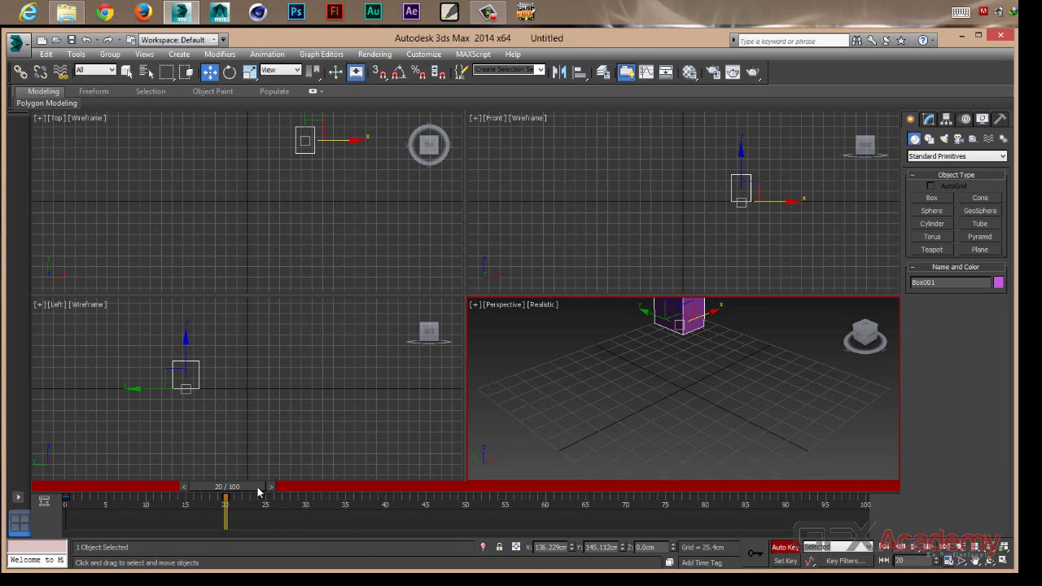
{"action": "left_click_drag", "start_coordinate": [258, 492], "coordinate": [417, 492]}
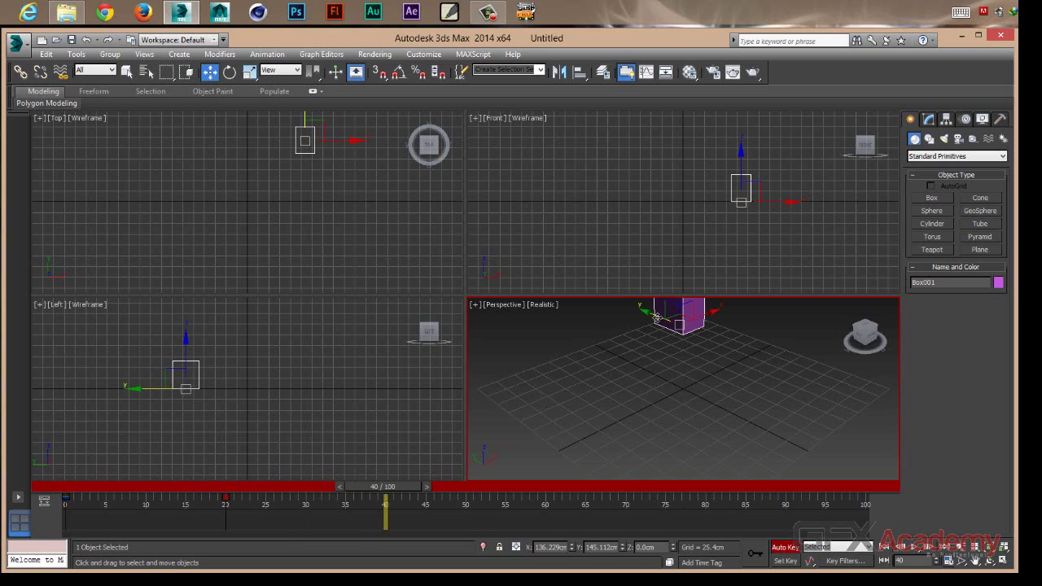
{"action": "left_click_drag", "start_coordinate": [656, 317], "coordinate": [843, 379]}
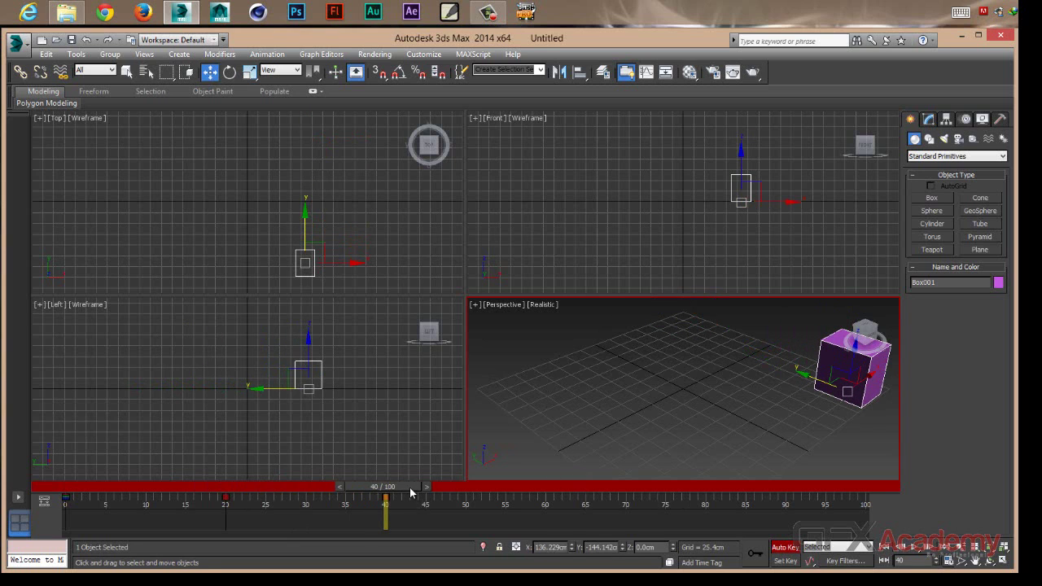
{"action": "left_click_drag", "start_coordinate": [411, 492], "coordinate": [568, 495]}
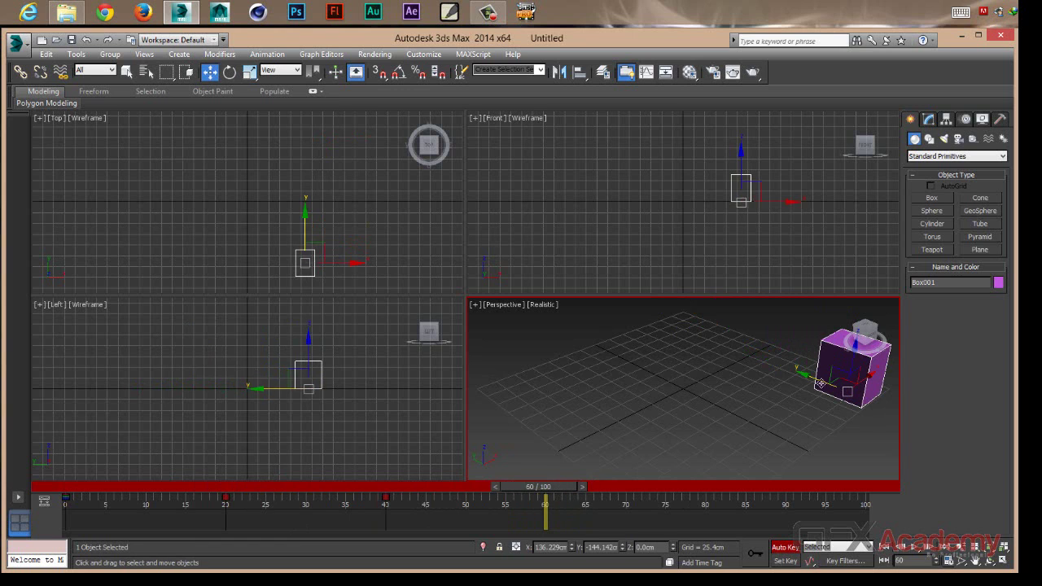
{"action": "mouse_move", "coordinate": [821, 383]}
{"action": "left_mouse_down"}
{"action": "mouse_move", "coordinate": [708, 505]}
{"action": "mouse_move", "coordinate": [701, 499]}
{"action": "left_mouse_up"}
Copy the frame 0 key to the end, end the range at 80, disable Auto Key, and play
{"action": "left_click_drag", "start_coordinate": [537, 487], "coordinate": [717, 489]}
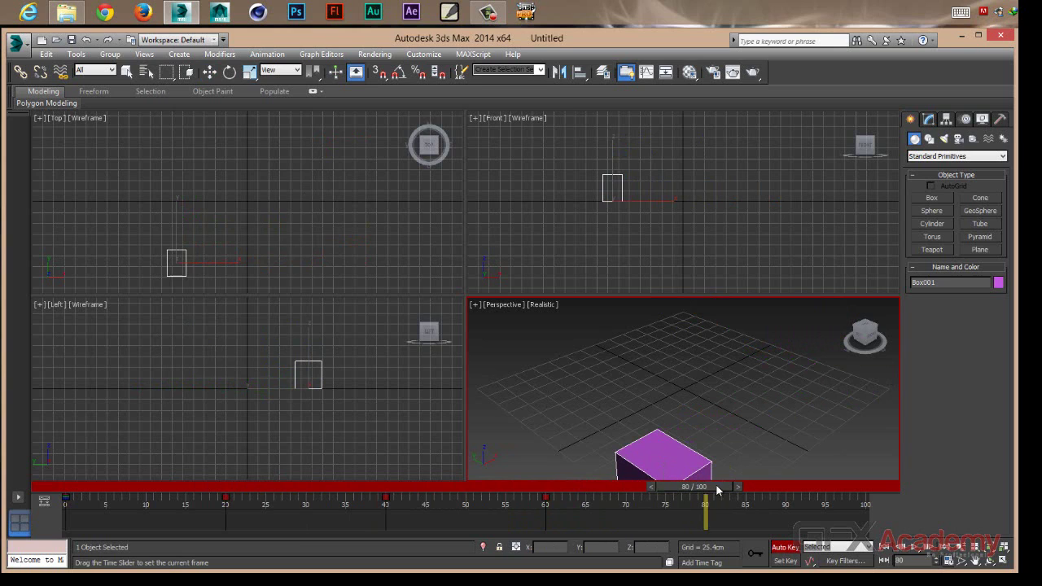
{"action": "key", "text": "w"}
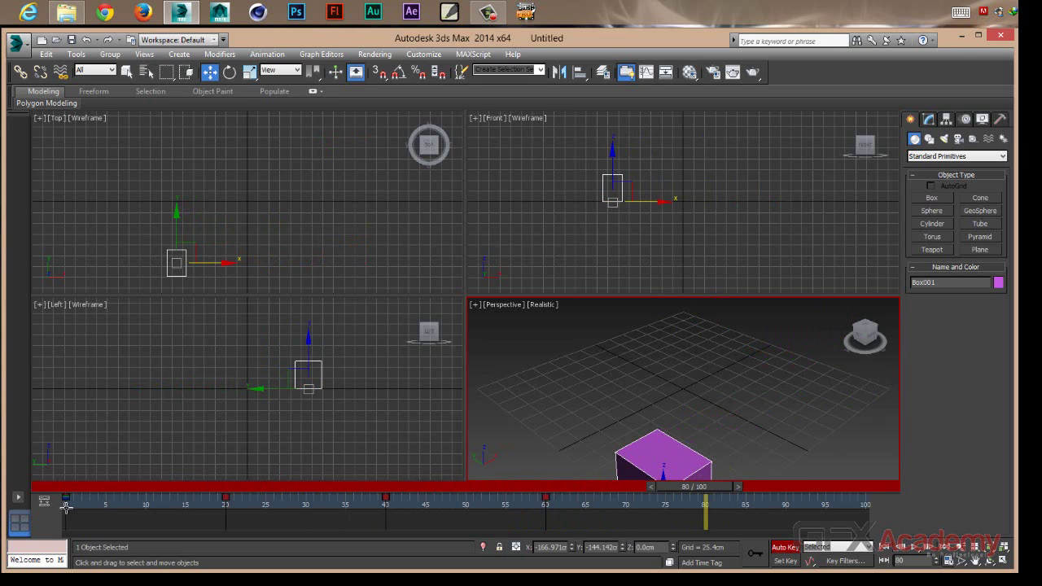
{"action": "left_click_drag", "start_coordinate": [65, 498], "coordinate": [697, 499], "text": "shift"}
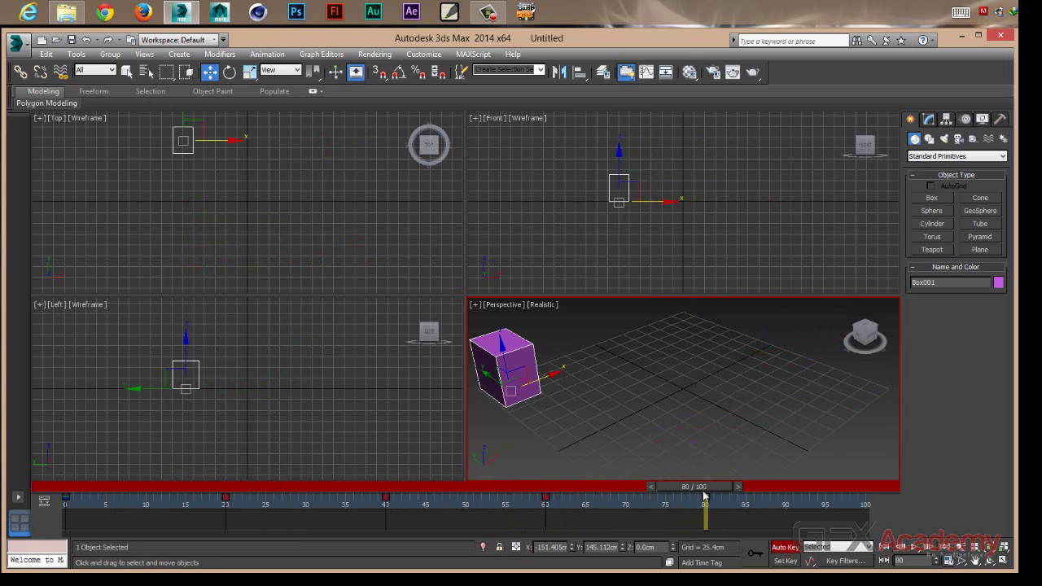
{"action": "mouse_move", "coordinate": [705, 486]}
{"action": "left_mouse_down"}
{"action": "mouse_move", "coordinate": [573, 507]}
{"action": "mouse_move", "coordinate": [642, 505]}
{"action": "left_mouse_up"}
{"action": "key", "text": "w"}
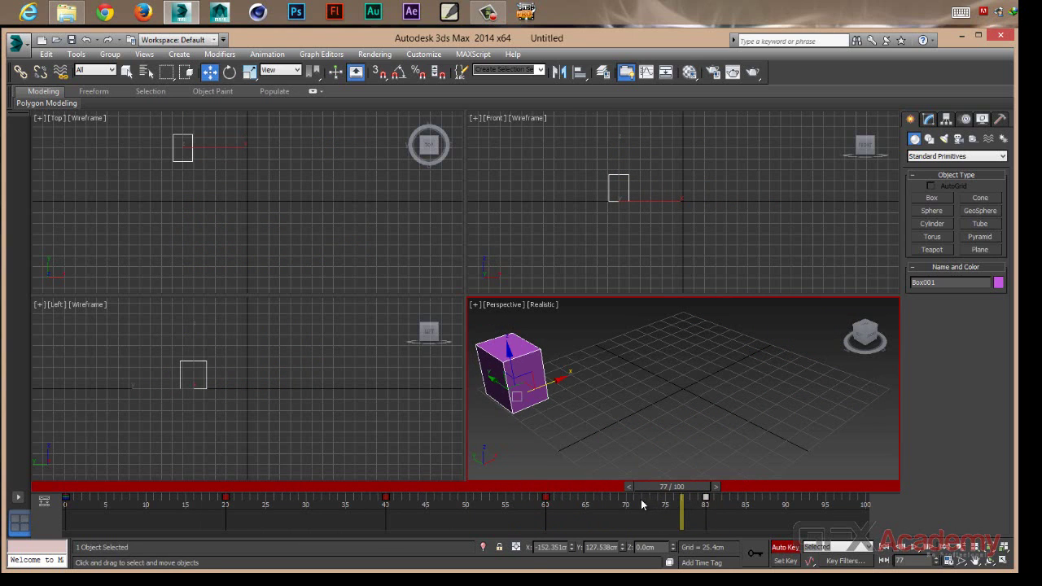
{"action": "right_click_drag", "start_coordinate": [658, 505], "coordinate": [804, 505], "text": "ctrl+alt"}
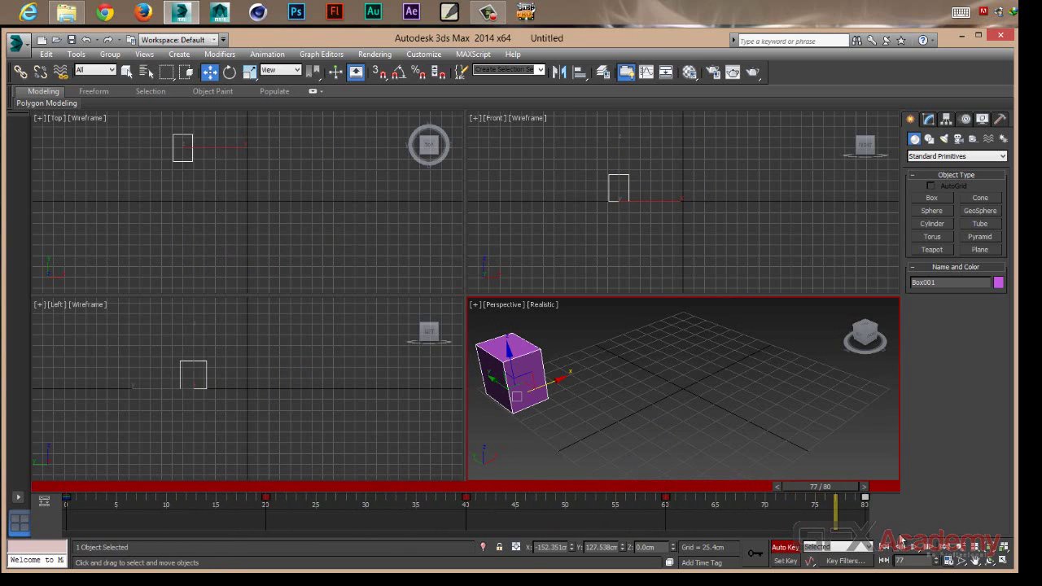
{"action": "left_click", "coordinate": [785, 547]}
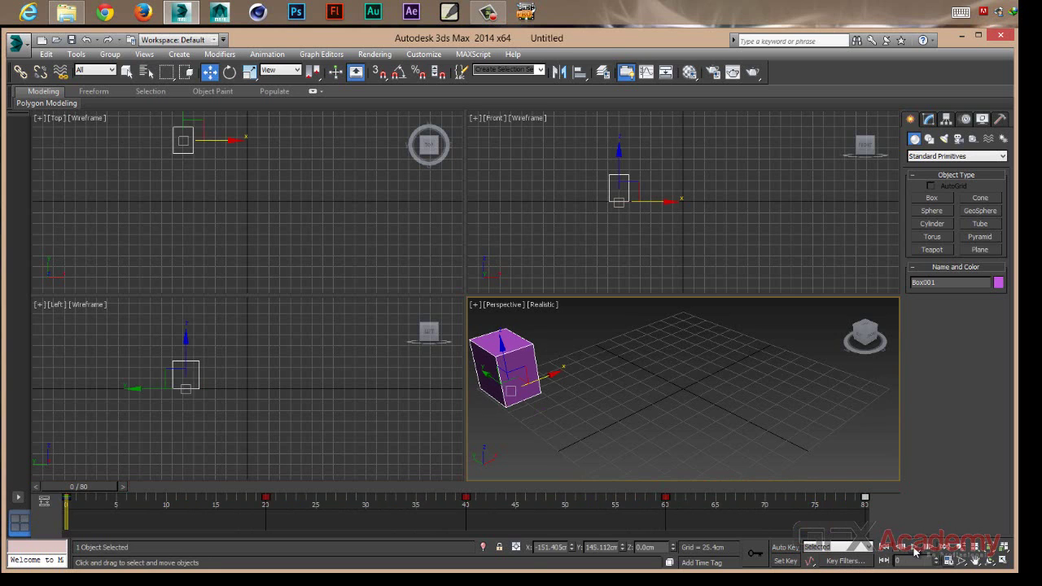
{"action": "left_click", "coordinate": [914, 547]}
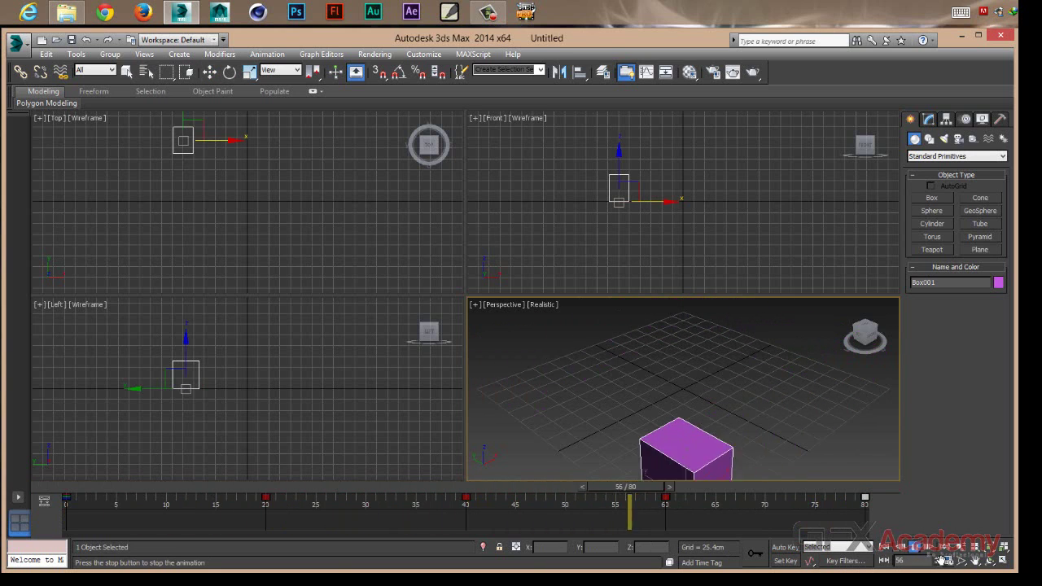
Re-scale the animation time to a new length of 200 frames in Time Configuration
{"action": "left_click", "coordinate": [949, 561]}
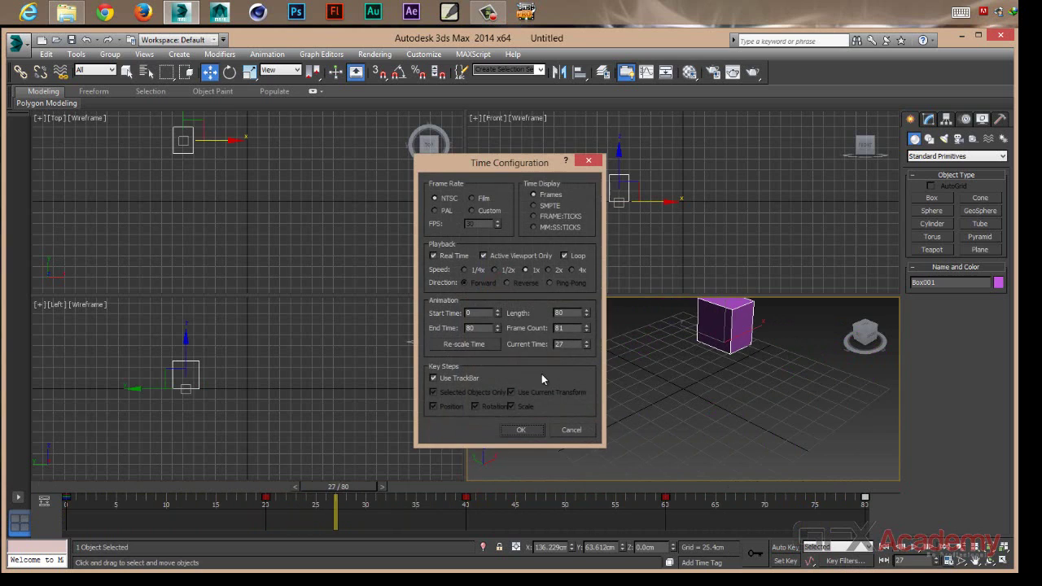
{"action": "left_click", "coordinate": [478, 347]}
{"action": "left_click_drag", "start_coordinate": [481, 214], "coordinate": [377, 214]}
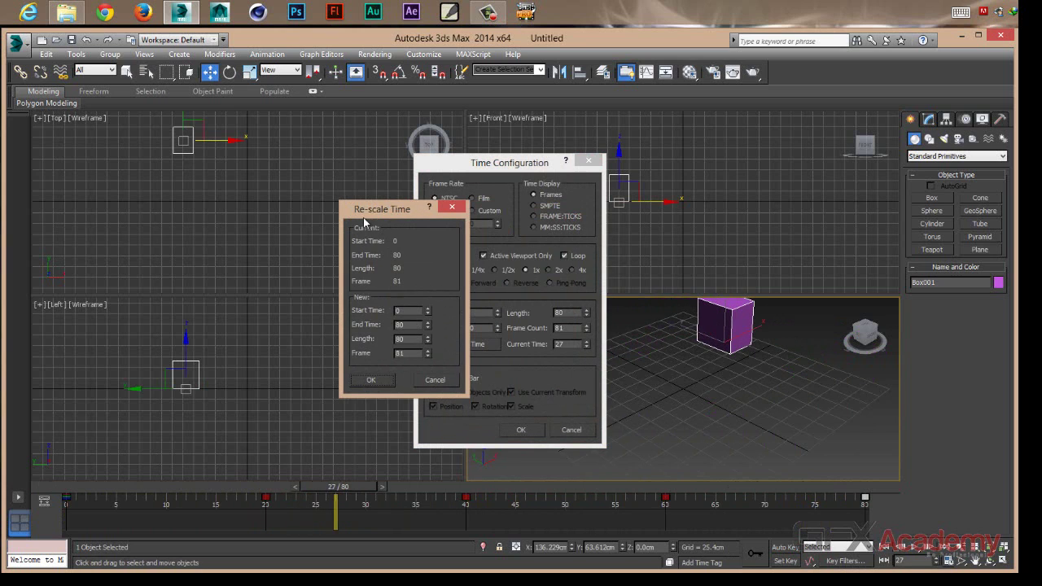
{"action": "double_click", "coordinate": [400, 338]}
{"action": "key", "text": "Return"}
{"action": "double_click", "coordinate": [402, 324]}
{"action": "double_click", "coordinate": [414, 325]}
{"action": "left_click", "coordinate": [370, 379]}
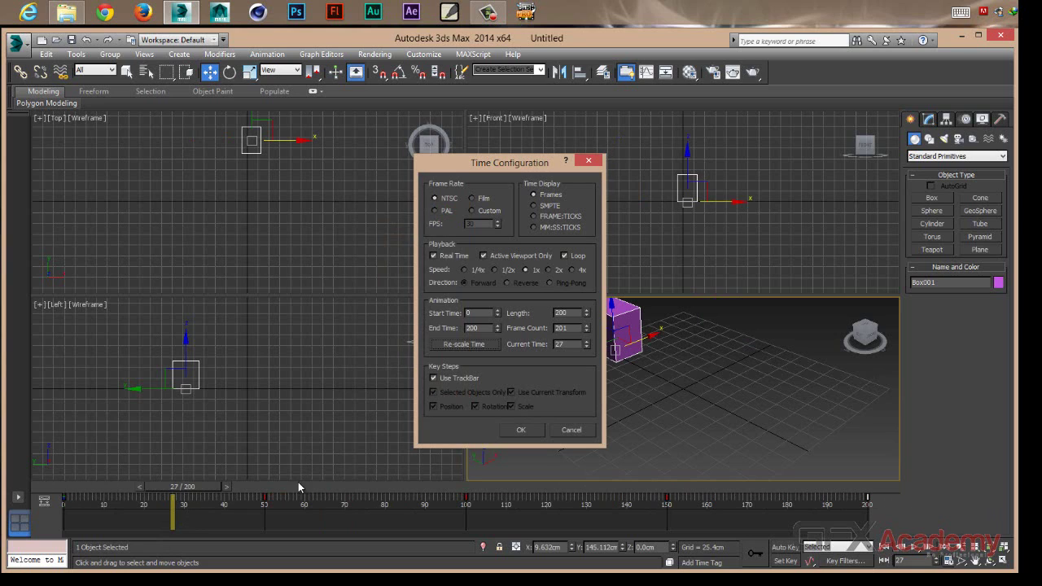
{"action": "left_click", "coordinate": [522, 430]}
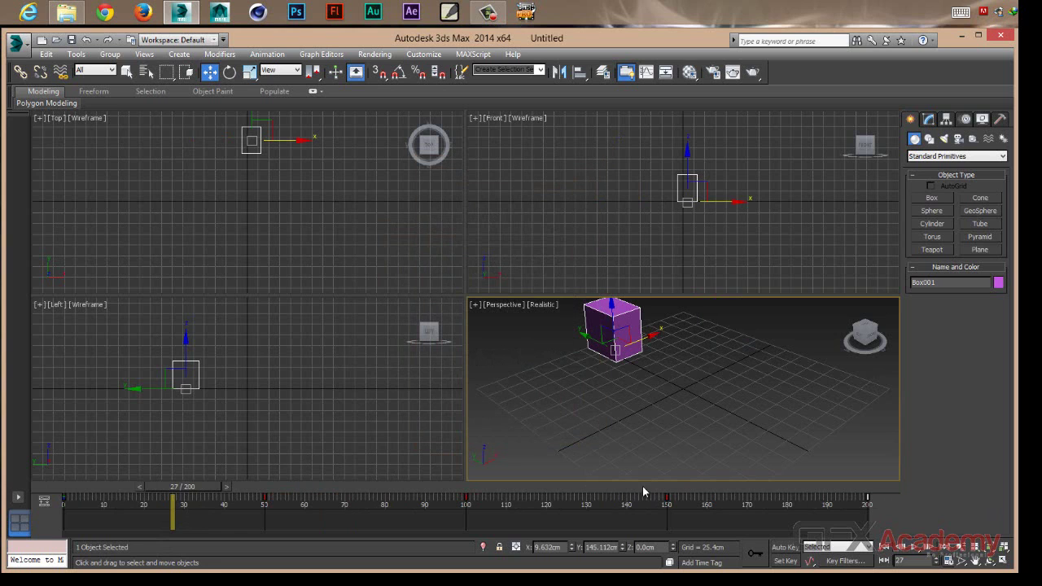
Play the 200-frame animation from the start, then reopen Time Configuration
{"action": "left_click", "coordinate": [885, 552]}
{"action": "left_click", "coordinate": [914, 552]}
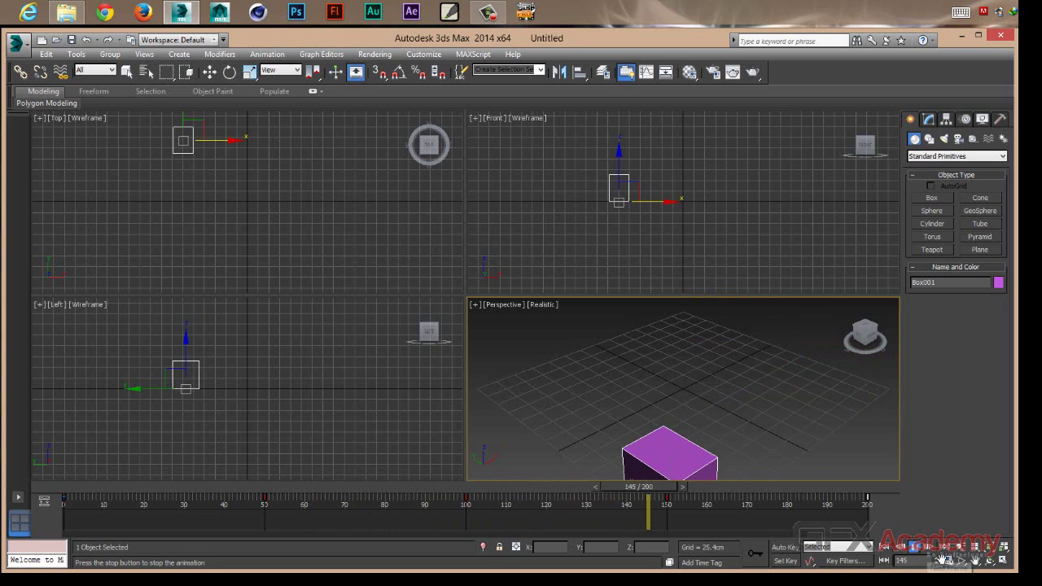
{"action": "left_click", "coordinate": [948, 563]}
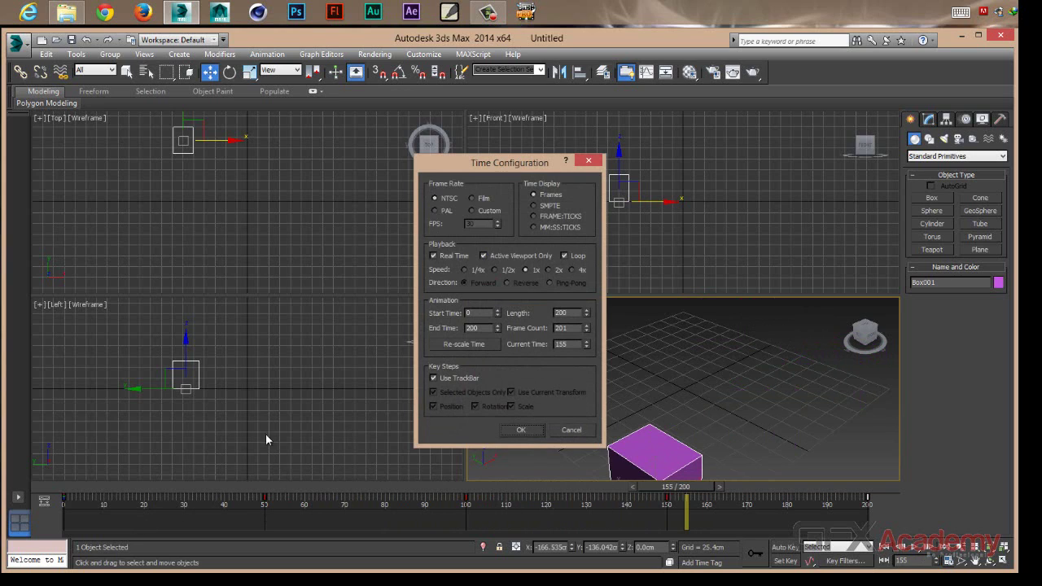
Re-scale the animation to end at frame 40, then play it and stop at frame 32
{"action": "left_click_drag", "start_coordinate": [495, 165], "coordinate": [509, 164]}
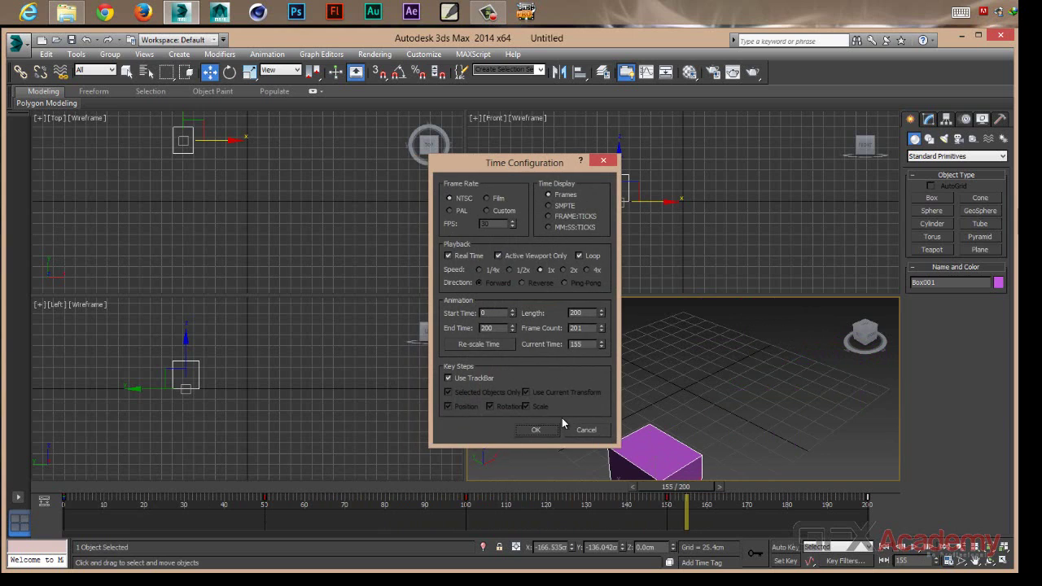
{"action": "left_click", "coordinate": [478, 347]}
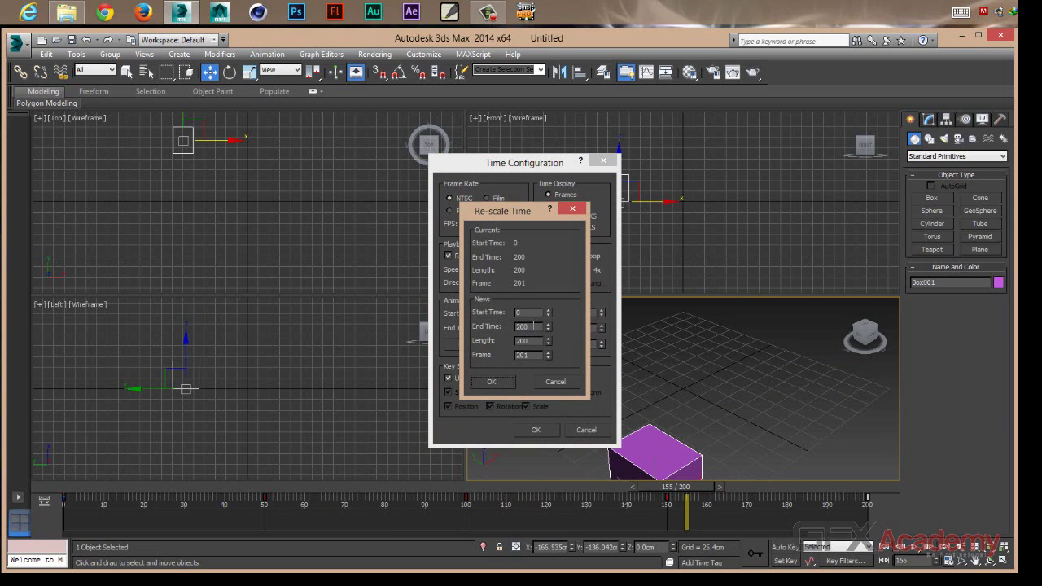
{"action": "mouse_move", "coordinate": [533, 326]}
{"action": "left_mouse_down"}
{"action": "mouse_move", "coordinate": [502, 327]}
{"action": "mouse_move", "coordinate": [505, 342]}
{"action": "left_mouse_up"}
{"action": "left_click", "coordinate": [505, 381]}
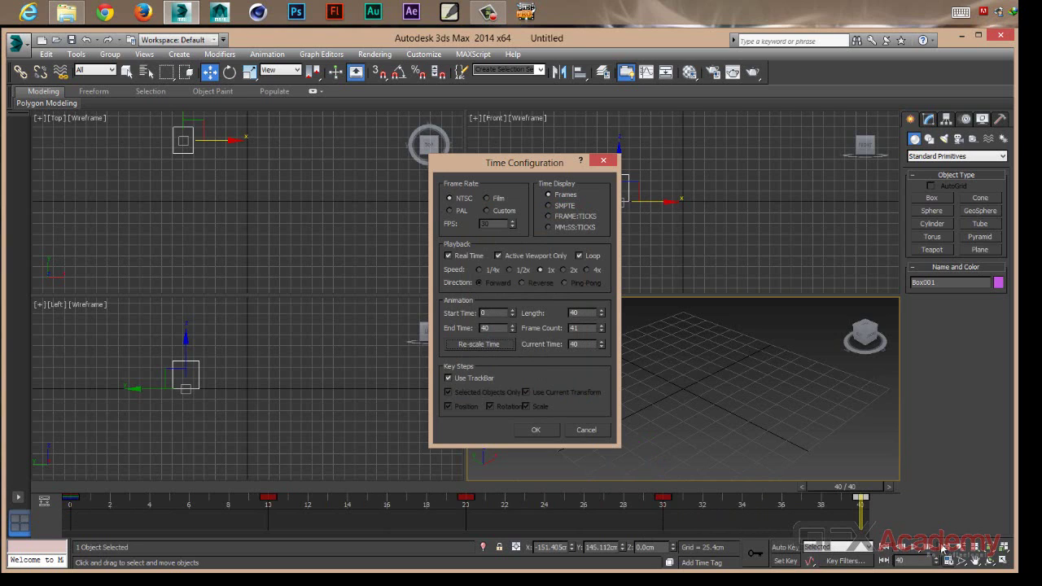
{"action": "left_click", "coordinate": [552, 429]}
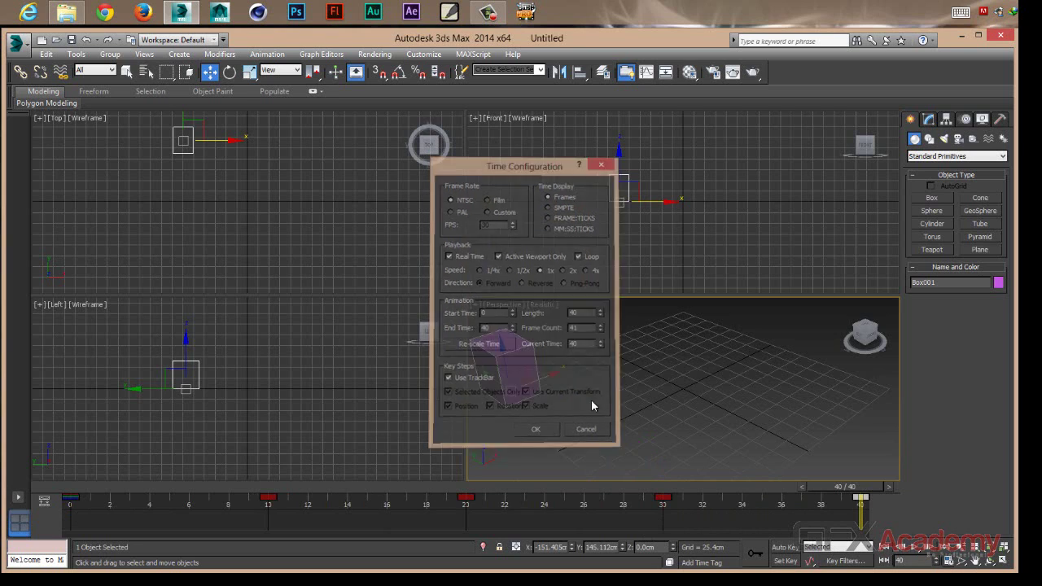
{"action": "left_click", "coordinate": [917, 547]}
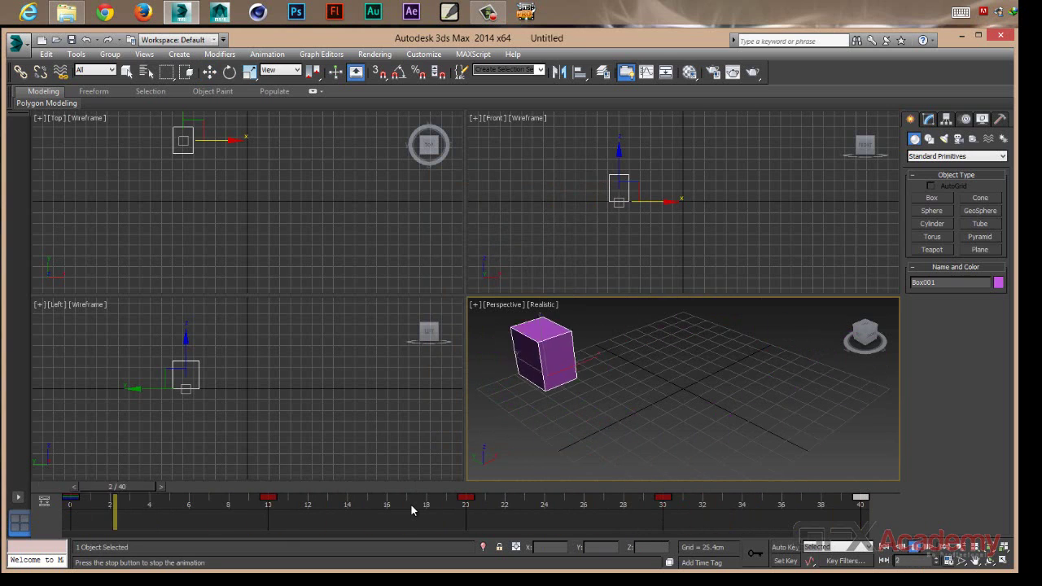
{"action": "left_click", "coordinate": [917, 547]}
Review the Time Configuration settings, repositioning the window, then close it
{"action": "left_click", "coordinate": [949, 560]}
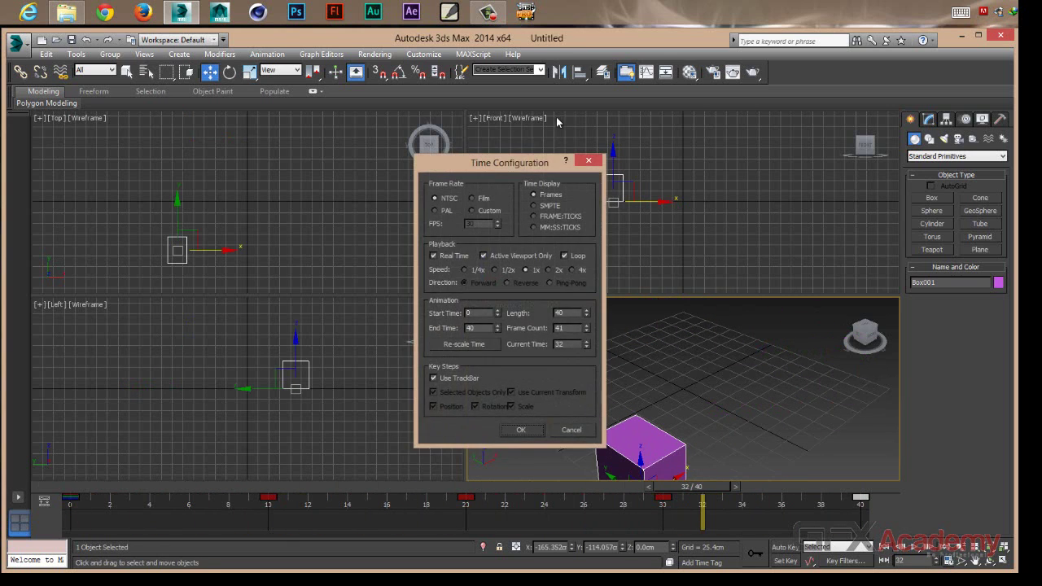
{"action": "left_click_drag", "start_coordinate": [507, 161], "coordinate": [454, 120]}
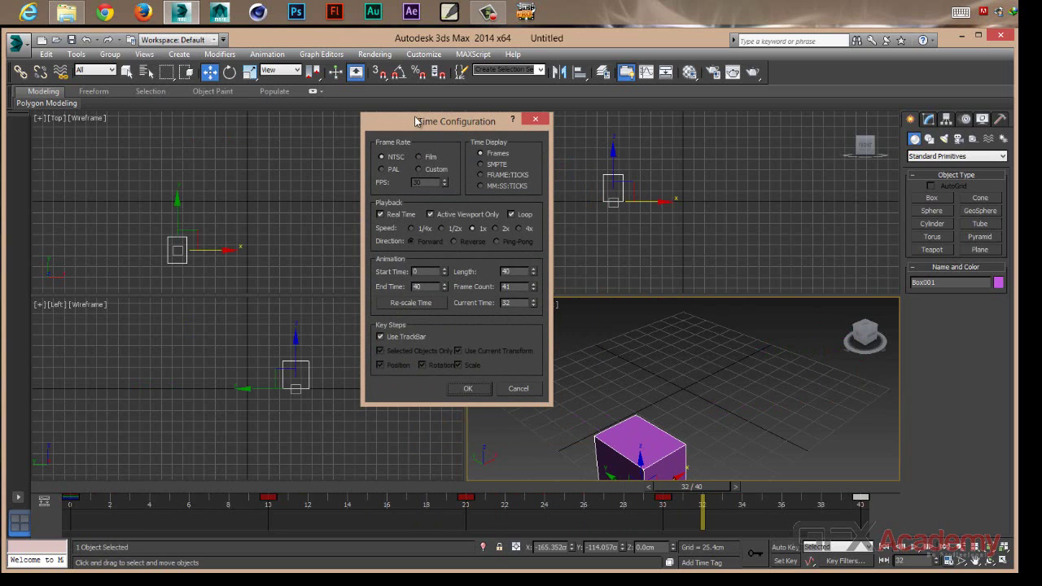
{"action": "left_click_drag", "start_coordinate": [475, 130], "coordinate": [569, 132]}
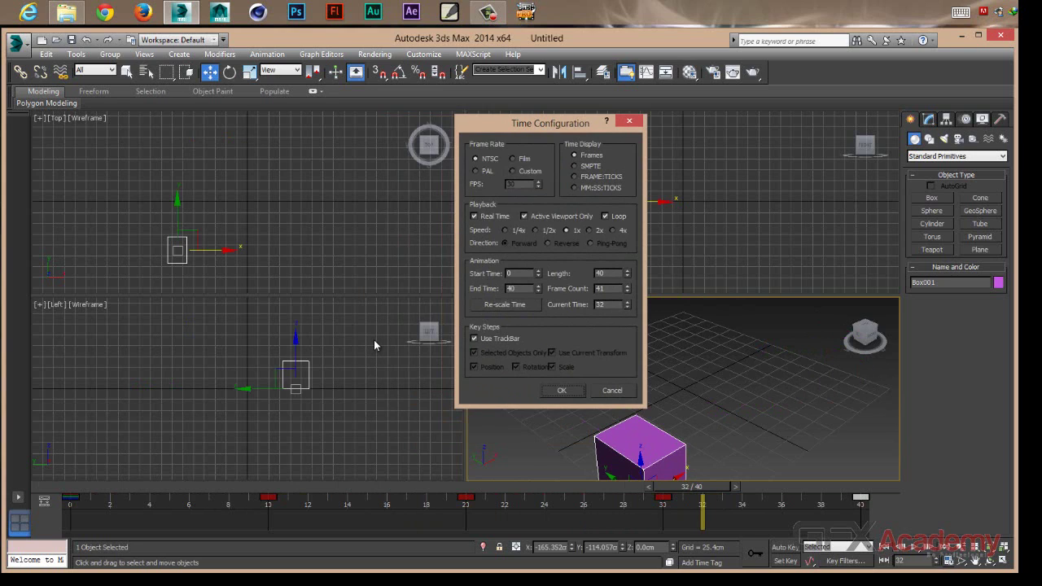
{"action": "left_click_drag", "start_coordinate": [543, 126], "coordinate": [571, 126]}
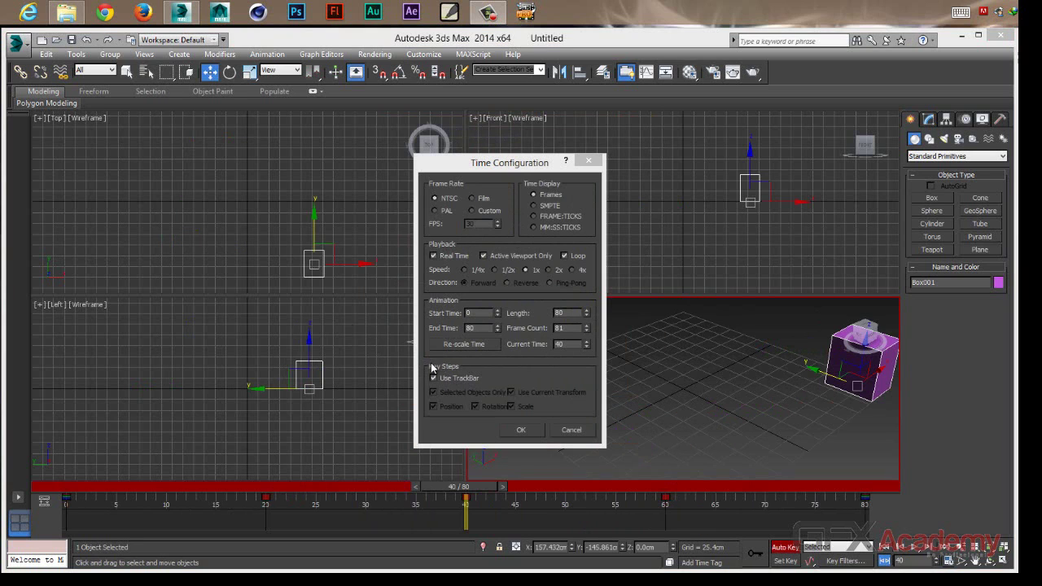
{"action": "left_click", "coordinate": [527, 432]}
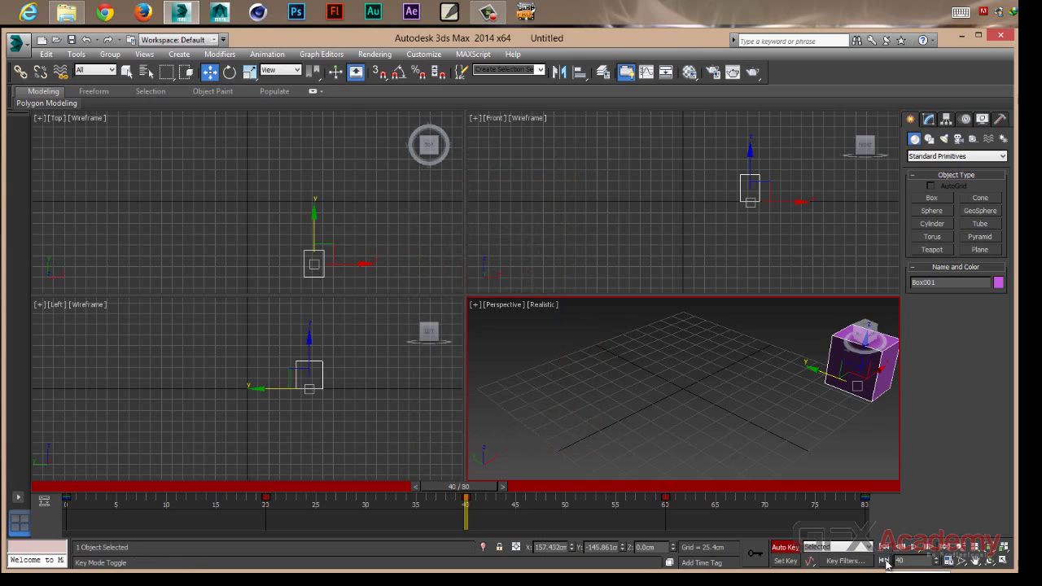
Try the Key Mode Toggle, then advance the box animation seven single frames
{"action": "left_click", "coordinate": [885, 562]}
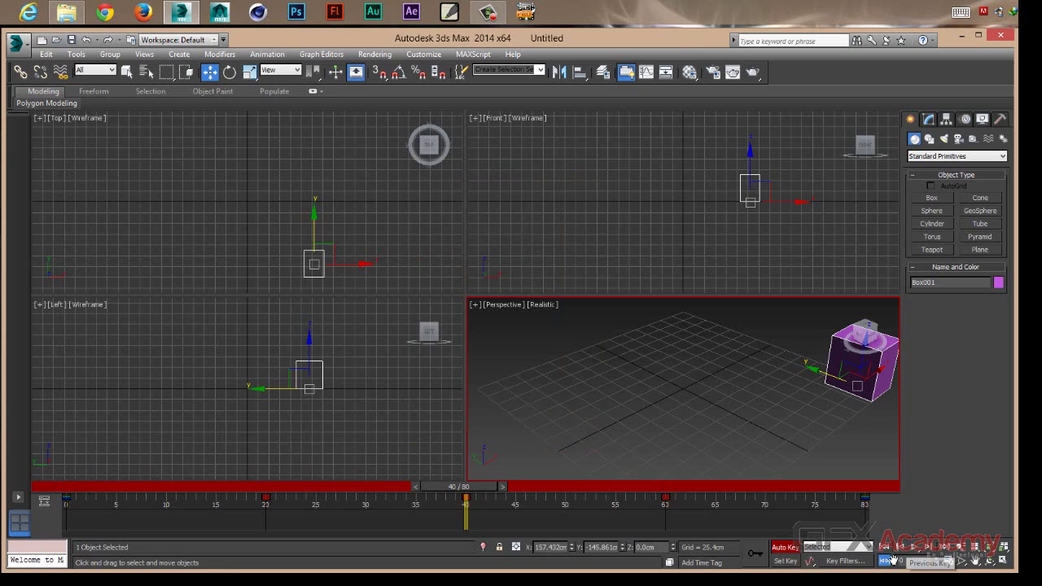
{"action": "left_click", "coordinate": [885, 562]}
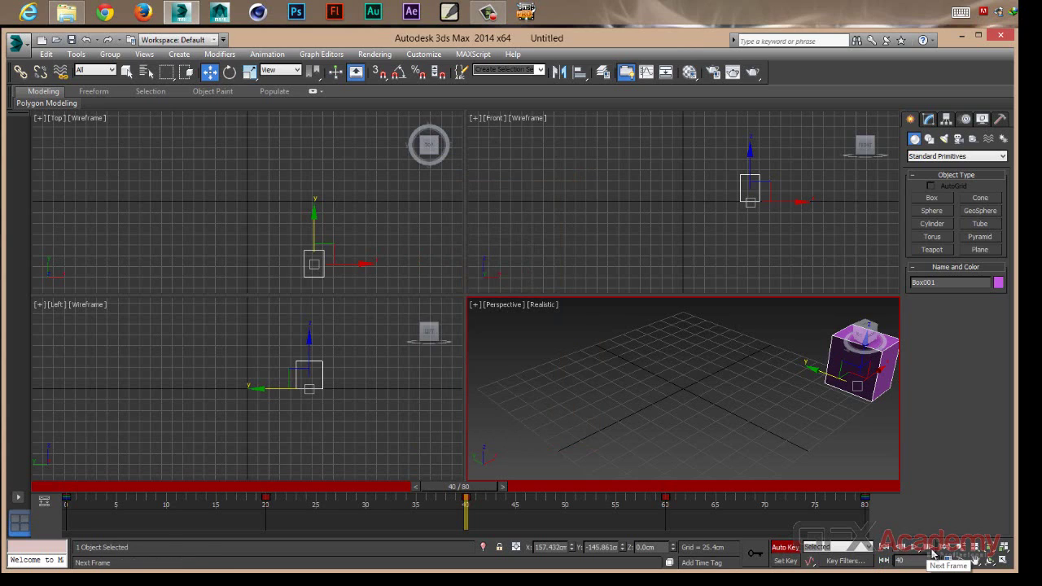
{"action": "left_click", "coordinate": [934, 557]}
{"action": "left_click", "coordinate": [933, 557]}
{"action": "left_click", "coordinate": [934, 557]}
{"action": "left_click", "coordinate": [933, 557]}
{"action": "left_click", "coordinate": [933, 557]}
{"action": "left_click", "coordinate": [934, 557]}
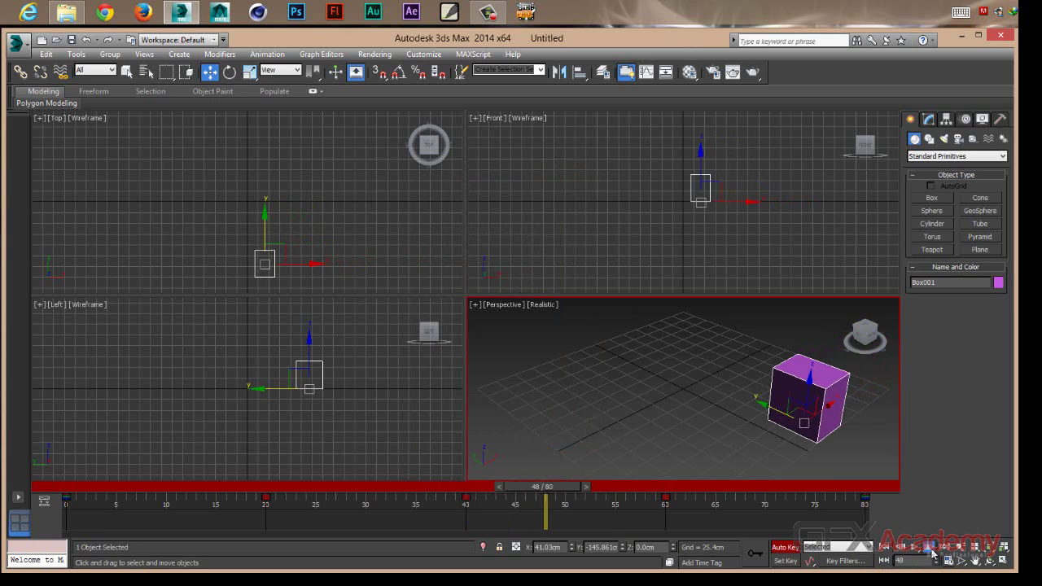
{"action": "left_click", "coordinate": [934, 557]}
{"action": "left_click", "coordinate": [934, 557]}
{"action": "left_click", "coordinate": [934, 557]}
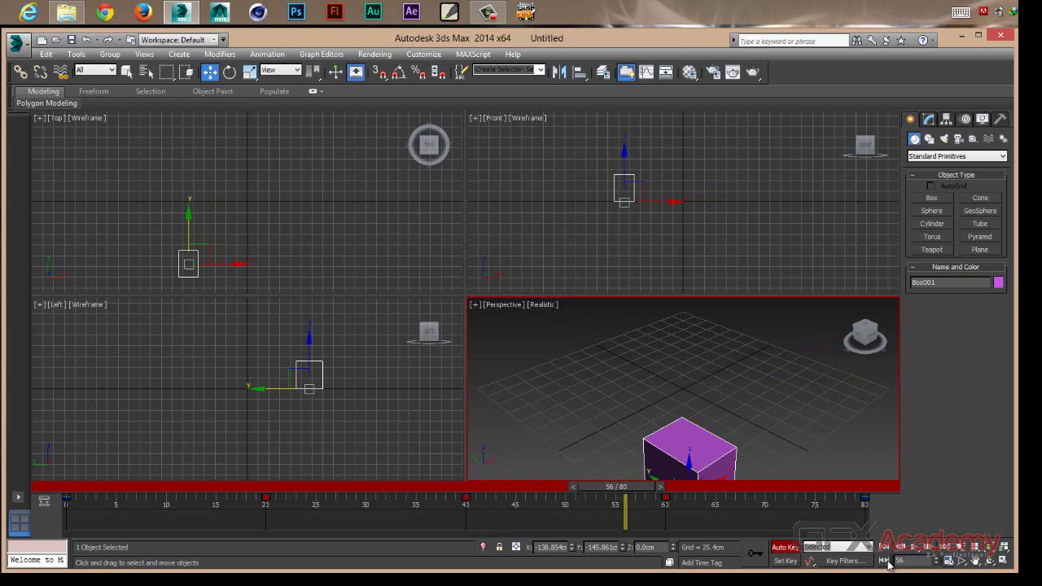
With Key Mode on, jump between the box's keys at 0, 20, 40, 60 and 80
{"action": "left_click", "coordinate": [884, 562]}
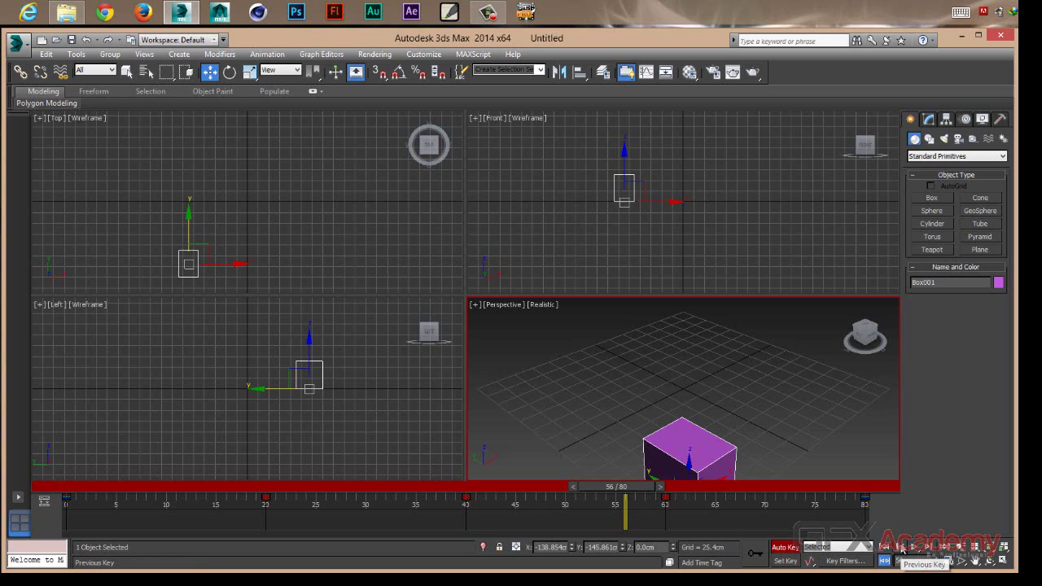
{"action": "left_click", "coordinate": [900, 549]}
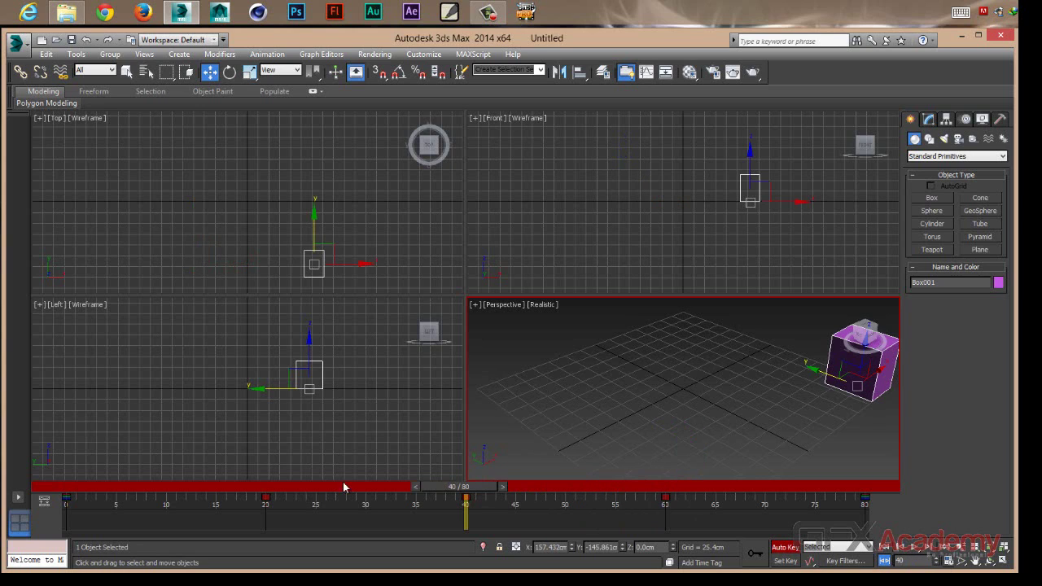
{"action": "left_click", "coordinate": [900, 550]}
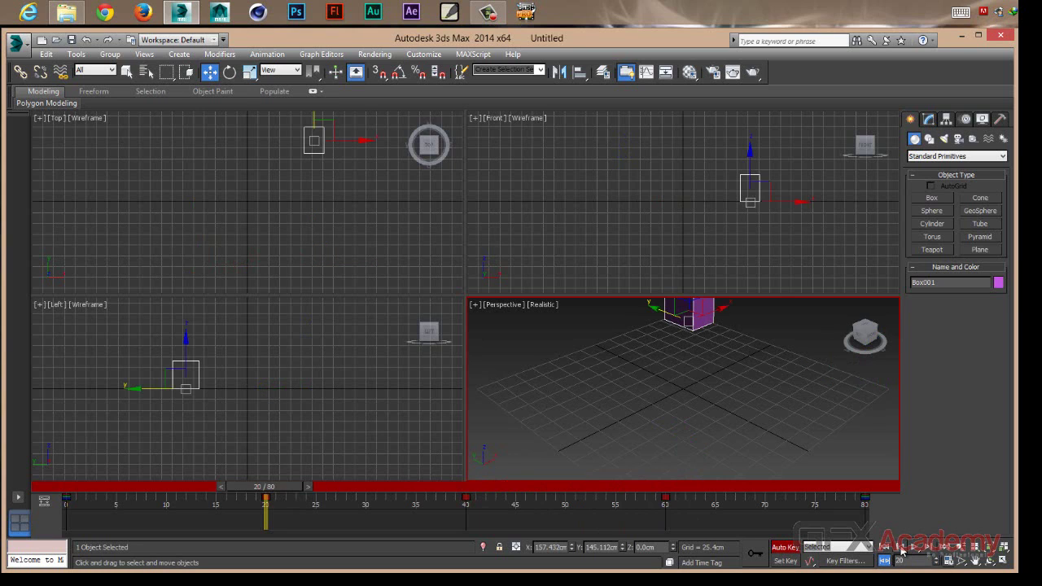
{"action": "left_click", "coordinate": [901, 550]}
{"action": "left_click", "coordinate": [900, 550]}
{"action": "left_click", "coordinate": [901, 549]}
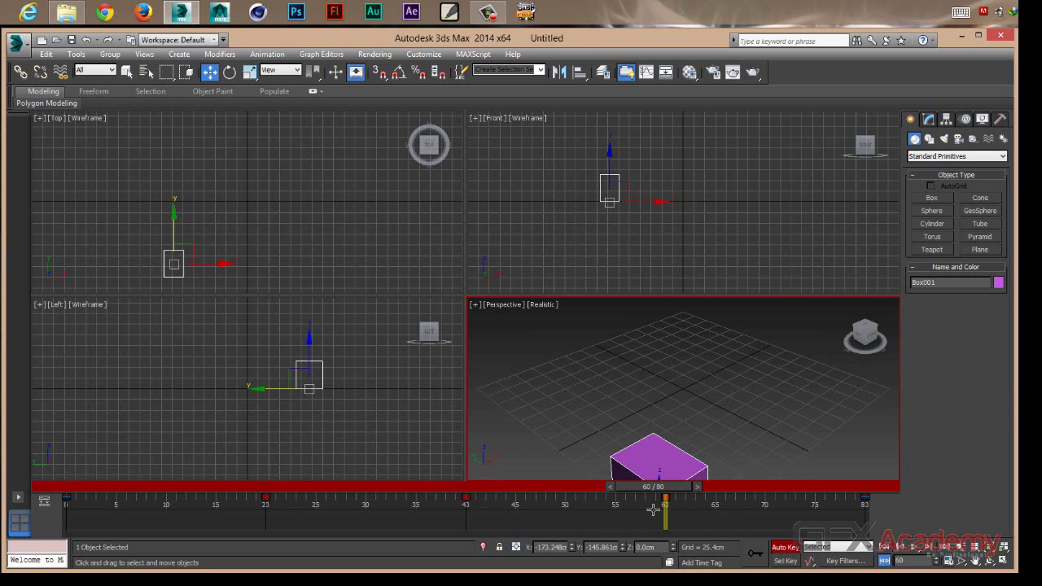
{"action": "left_click", "coordinate": [903, 550]}
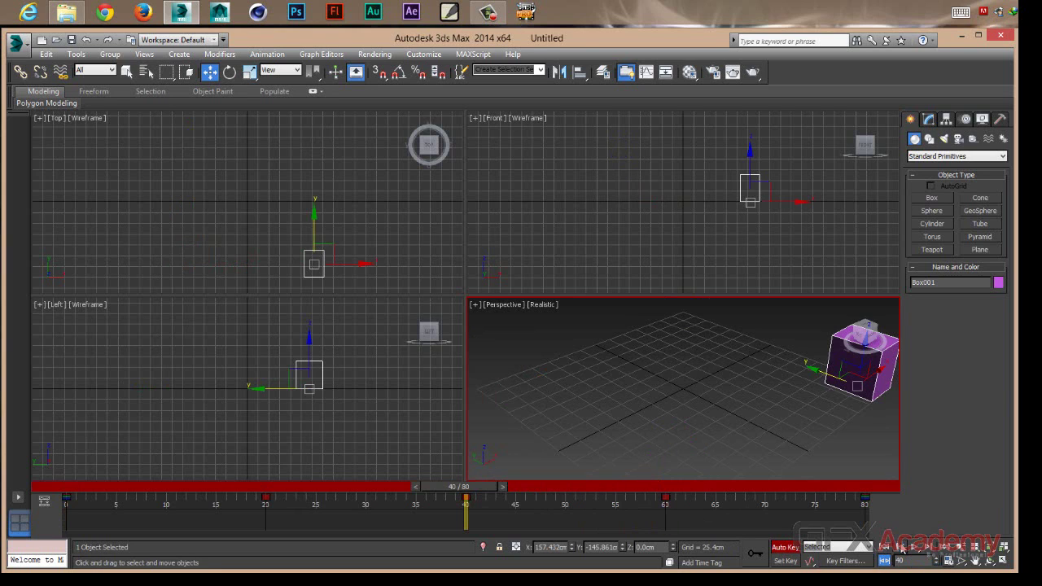
{"action": "left_click", "coordinate": [902, 550]}
{"action": "left_click", "coordinate": [902, 550]}
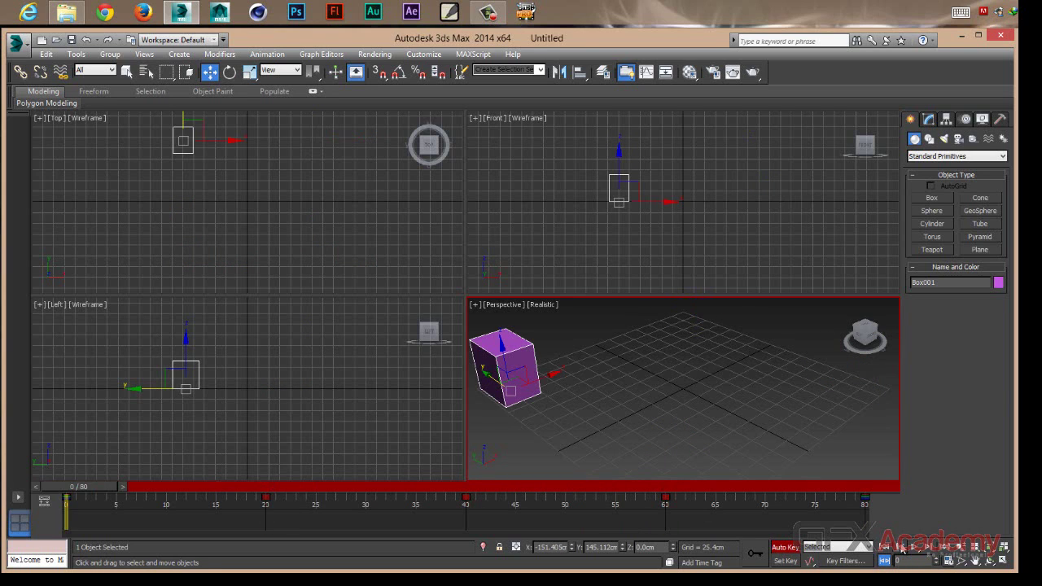
{"action": "left_click", "coordinate": [902, 550]}
{"action": "left_click", "coordinate": [902, 550]}
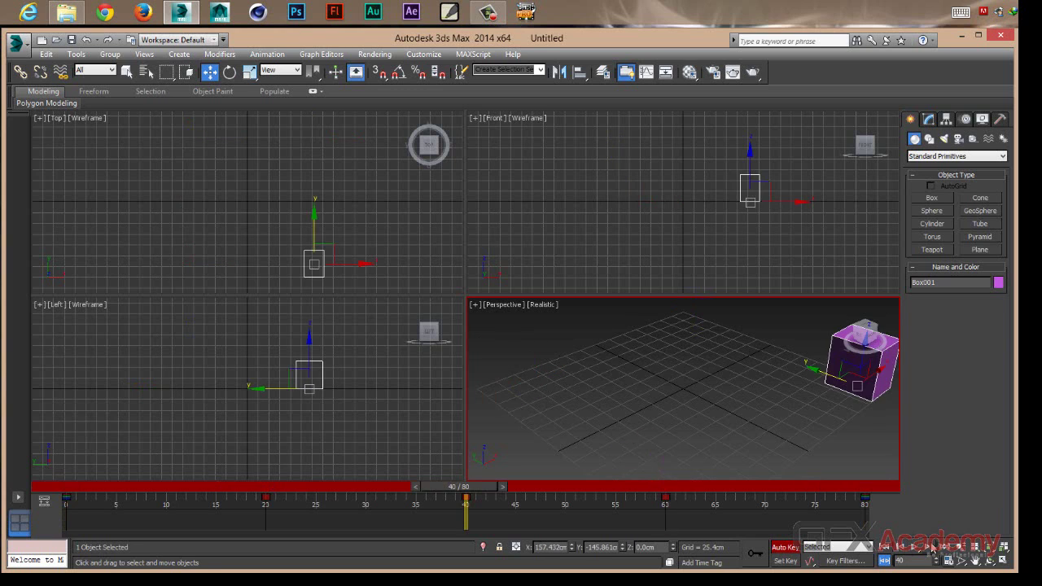
{"action": "left_click", "coordinate": [936, 548]}
{"action": "left_click", "coordinate": [936, 547]}
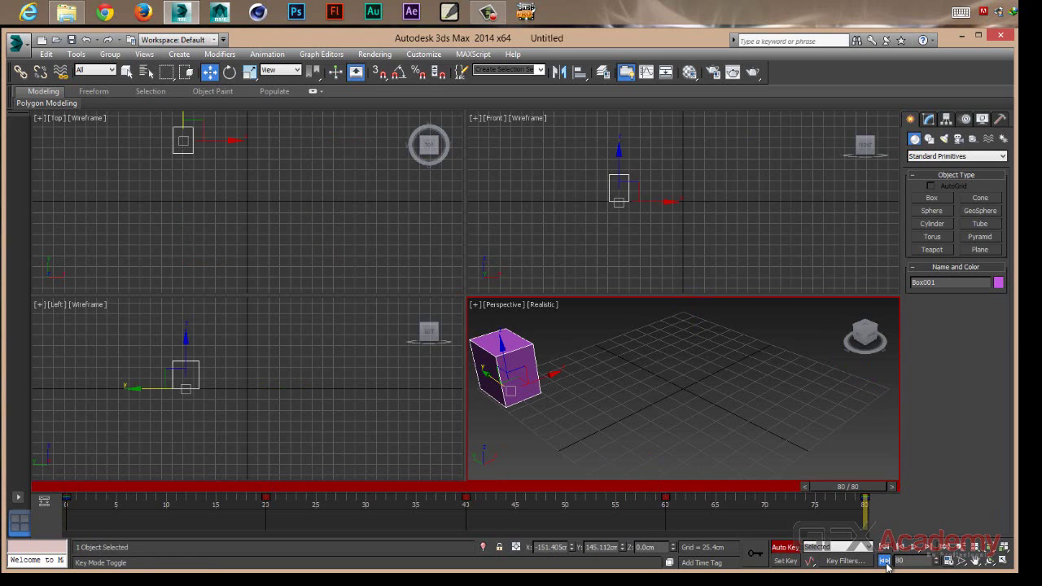
Turn off Use TrackBar for key steps in Time Configuration
{"action": "left_click", "coordinate": [948, 562]}
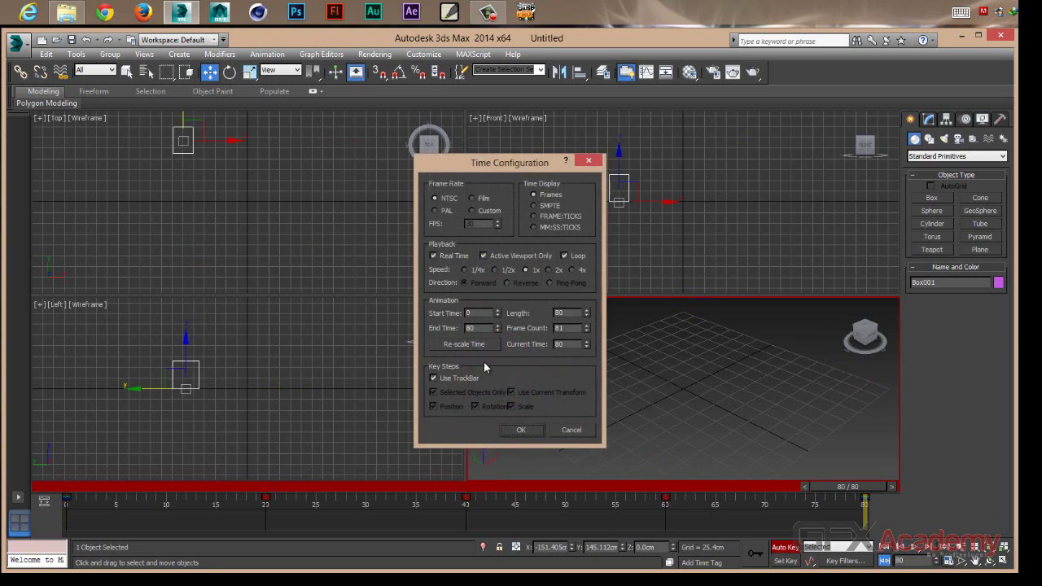
{"action": "left_click", "coordinate": [434, 378]}
{"action": "left_click", "coordinate": [520, 430]}
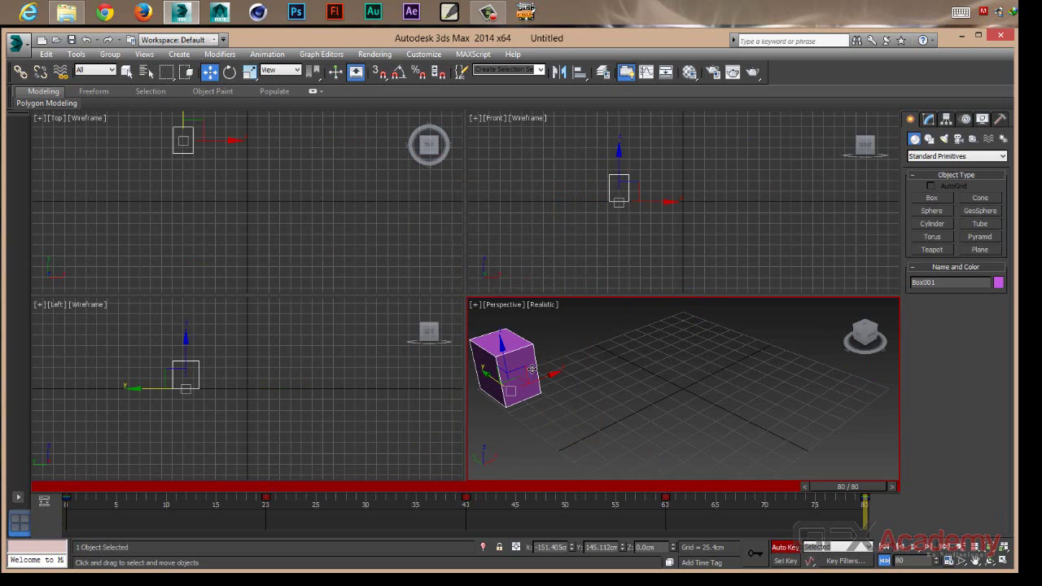
Reselect the box and scrub the timeline to about frame 61
{"action": "left_click", "coordinate": [630, 392]}
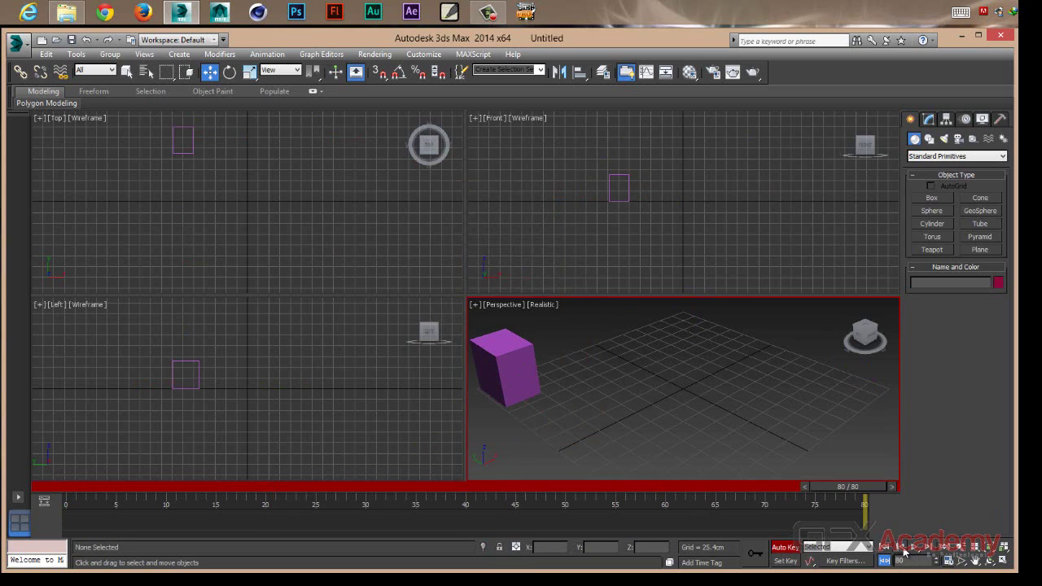
{"action": "left_click", "coordinate": [537, 384]}
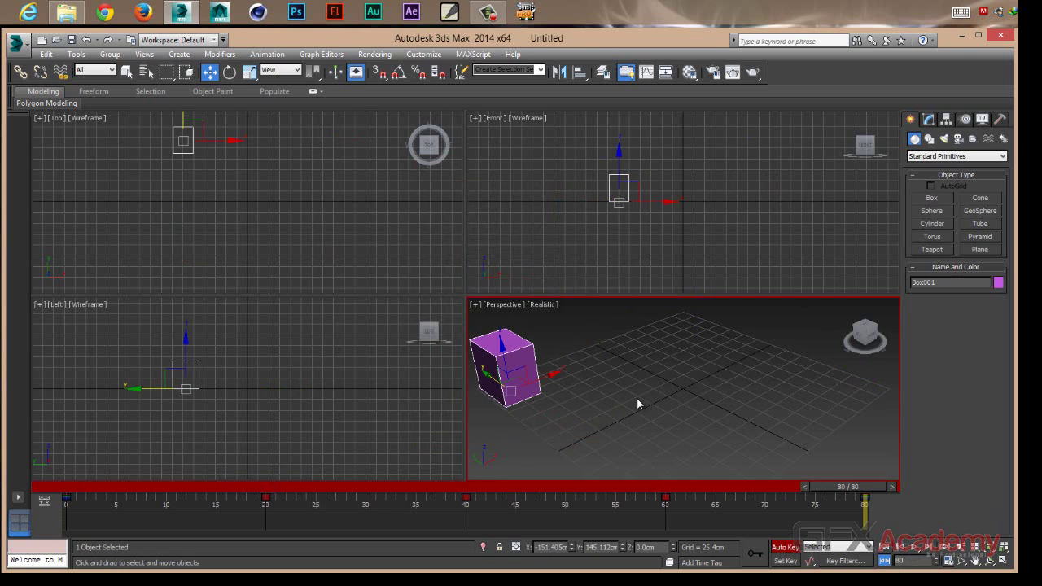
{"action": "left_click", "coordinate": [526, 364]}
{"action": "left_click_drag", "start_coordinate": [861, 487], "coordinate": [675, 500]}
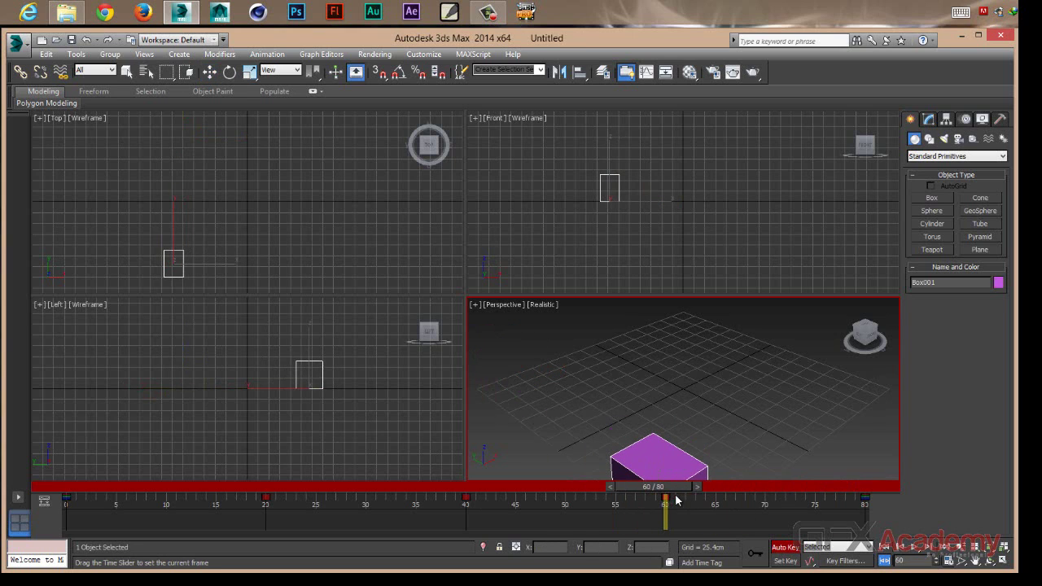
Step back through the box's keys with Previous Key, then pick the Sphere tool
{"action": "key", "text": "w"}
{"action": "left_click", "coordinate": [906, 547]}
{"action": "left_click", "coordinate": [906, 547]}
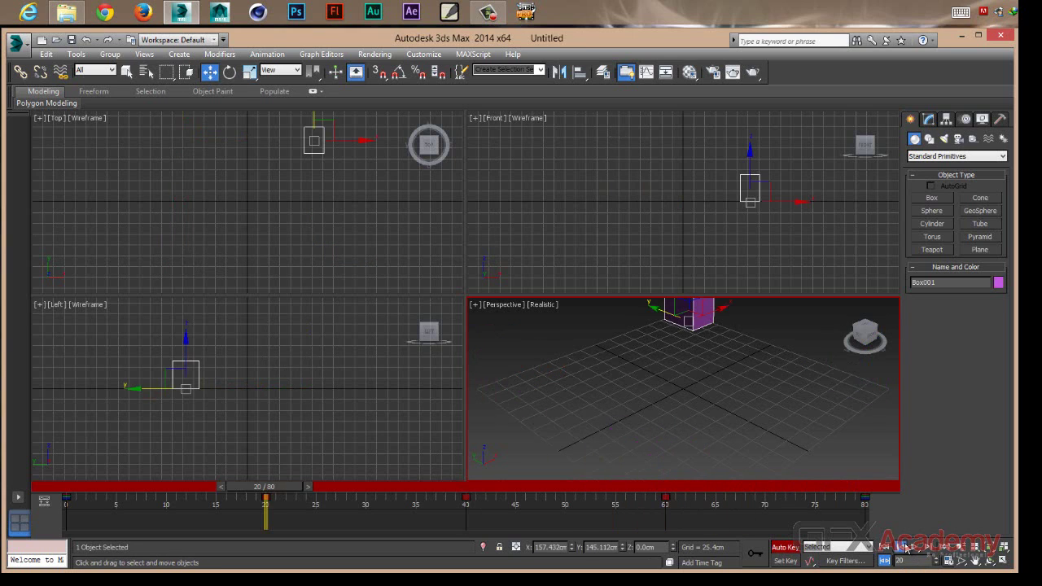
{"action": "left_click", "coordinate": [906, 547]}
{"action": "left_click", "coordinate": [906, 547]}
{"action": "left_click", "coordinate": [906, 547]}
{"action": "left_click", "coordinate": [906, 547]}
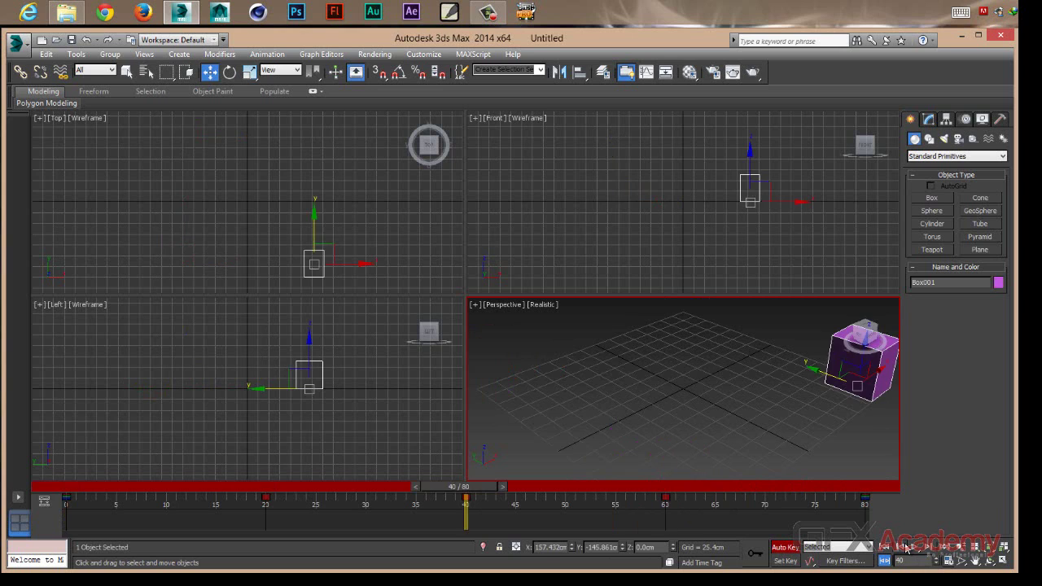
{"action": "left_click", "coordinate": [906, 547]}
{"action": "left_click", "coordinate": [906, 547]}
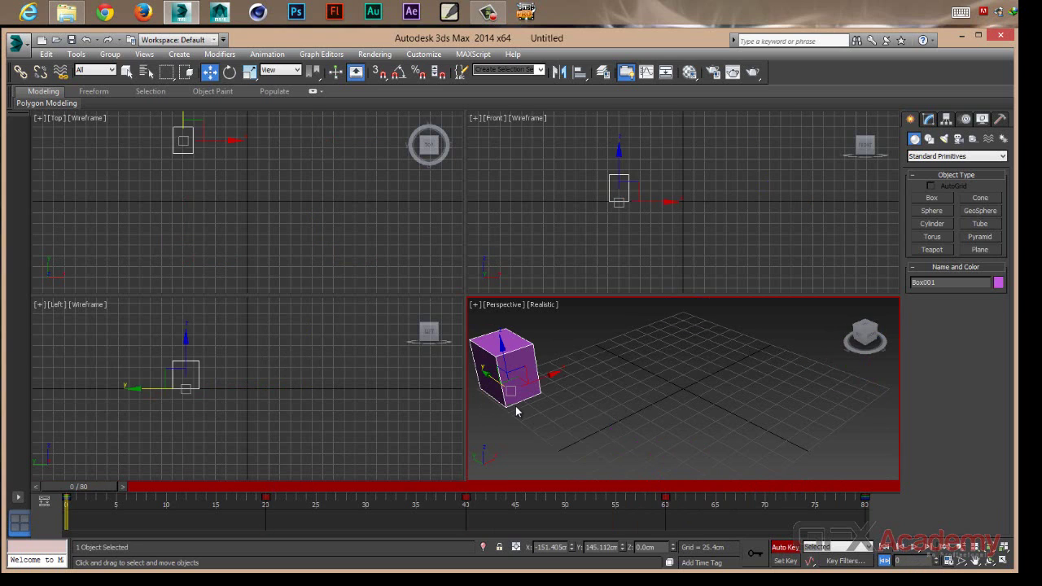
{"action": "left_click", "coordinate": [418, 489]}
Create a sphere at the grid centre and key it moving left along X at frame 15
{"action": "left_click", "coordinate": [932, 210]}
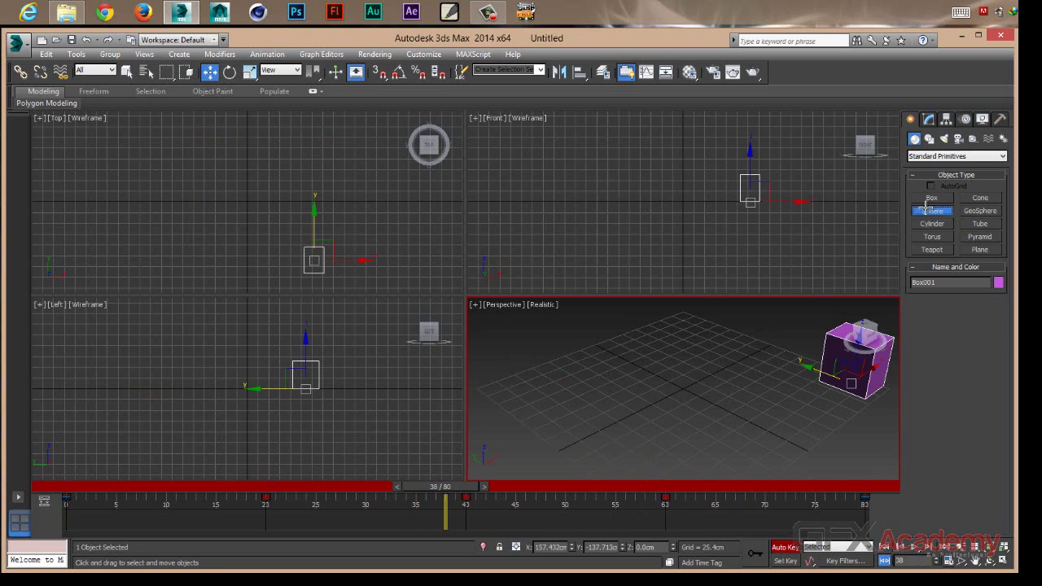
{"action": "left_click_drag", "start_coordinate": [448, 491], "coordinate": [77, 487]}
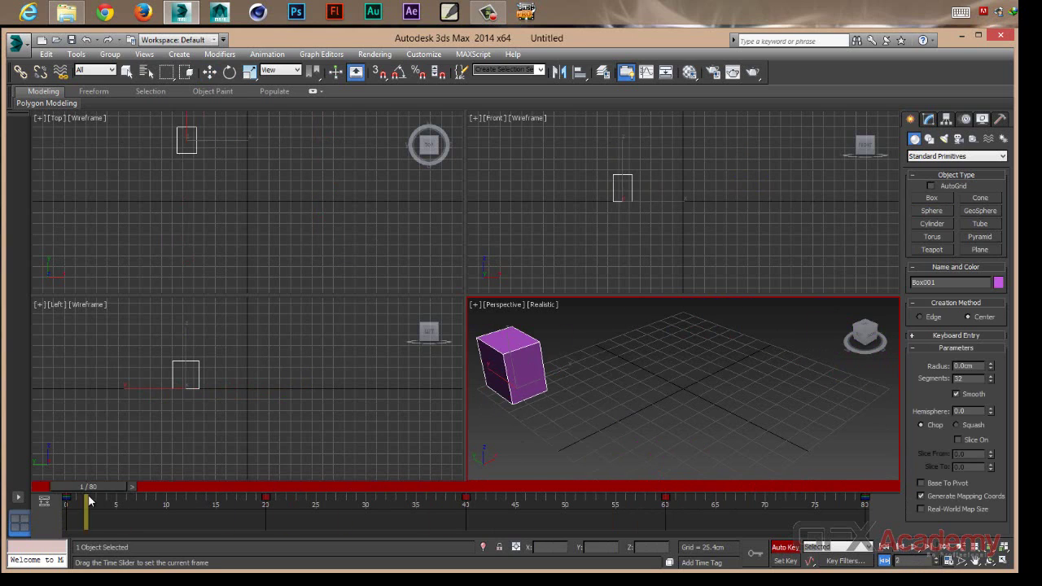
{"action": "left_click_drag", "start_coordinate": [679, 387], "coordinate": [700, 391]}
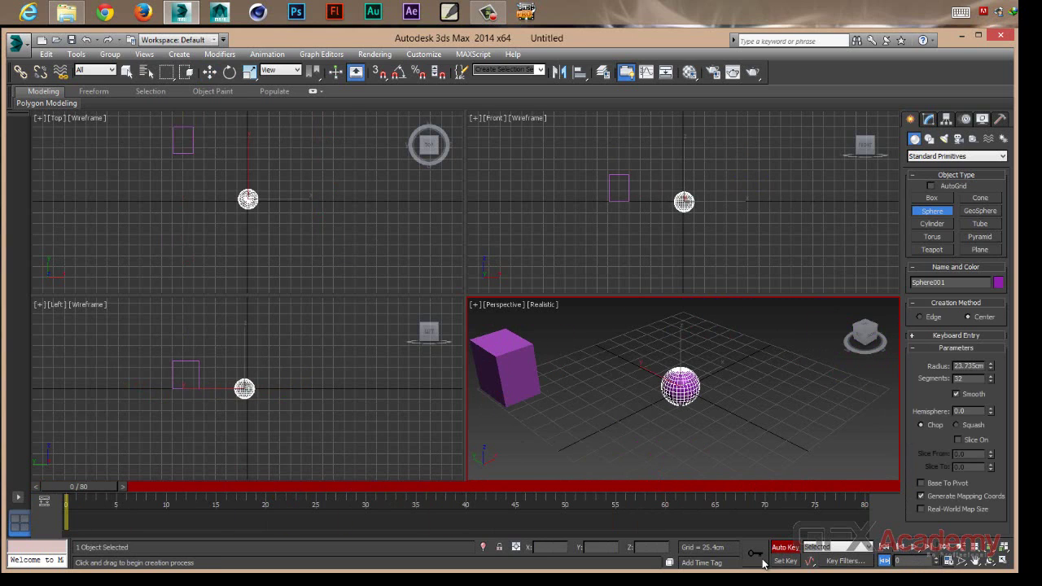
{"action": "left_click", "coordinate": [210, 72]}
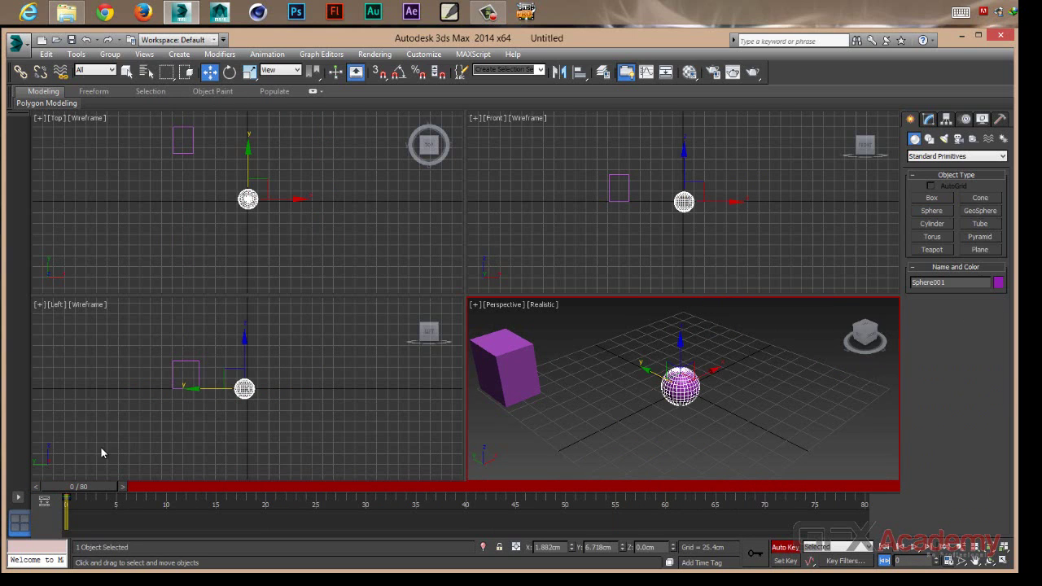
{"action": "left_click_drag", "start_coordinate": [95, 491], "coordinate": [232, 489]}
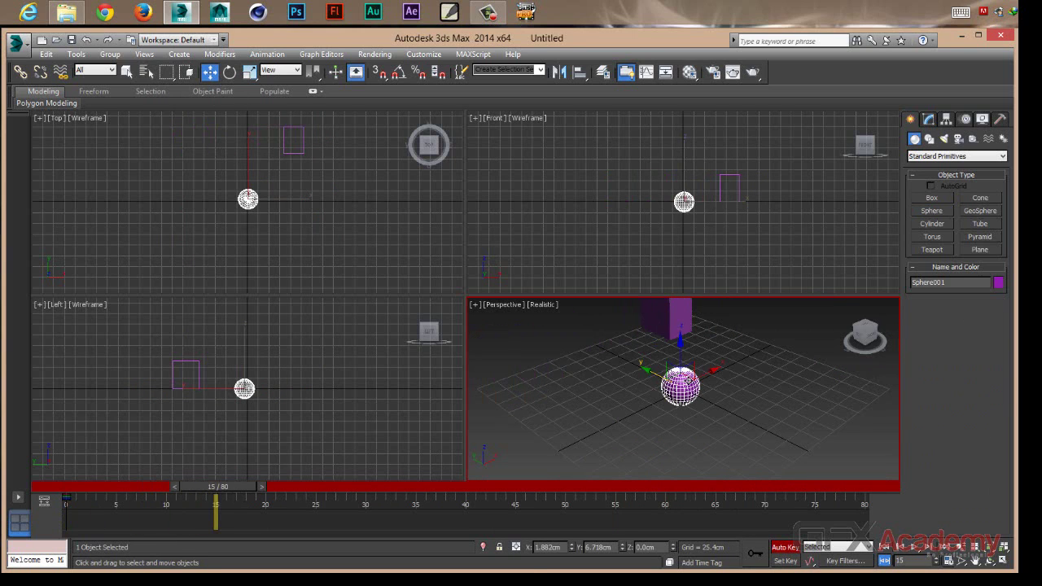
{"action": "left_click_drag", "start_coordinate": [714, 373], "coordinate": [603, 432]}
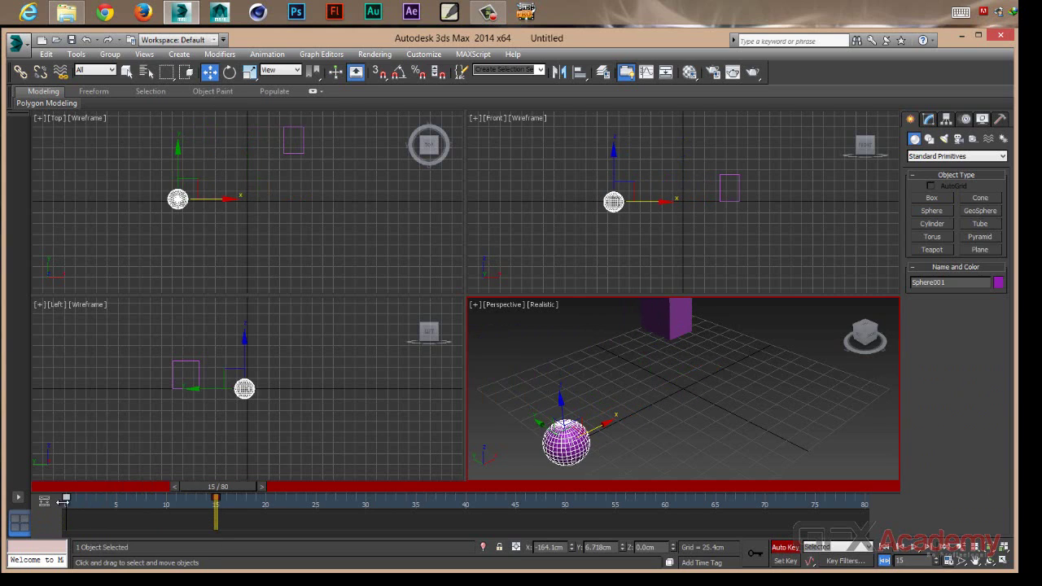
Shift-copy the sphere's keys along the track bar out to frames 45, 63 and 75
{"action": "left_click_drag", "start_coordinate": [66, 498], "coordinate": [365, 506], "text": "shift"}
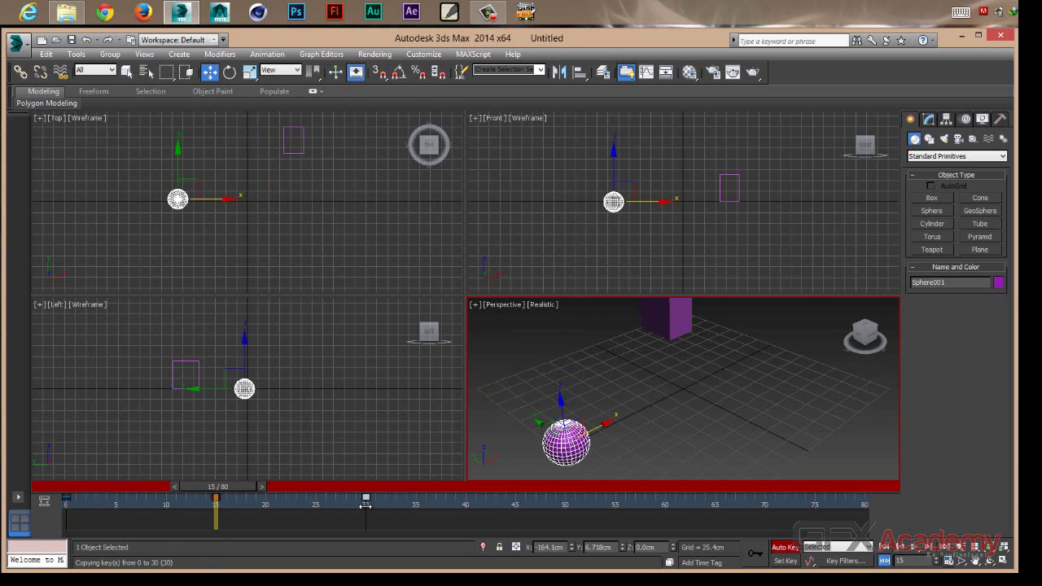
{"action": "left_click_drag", "start_coordinate": [244, 486], "coordinate": [398, 488]}
{"action": "key", "text": "w"}
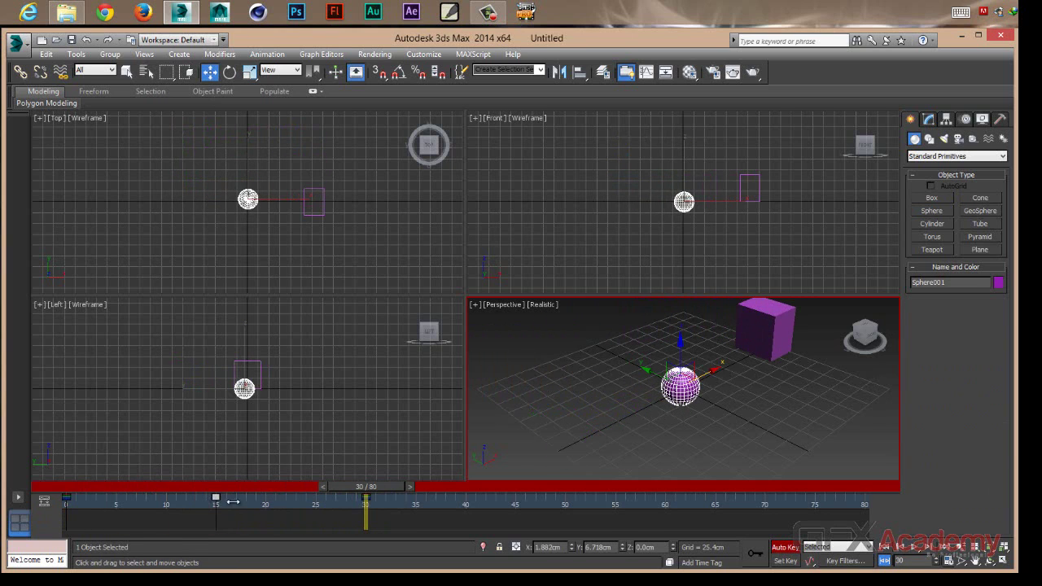
{"action": "left_click_drag", "start_coordinate": [233, 503], "coordinate": [532, 502], "text": "shift"}
{"action": "left_click_drag", "start_coordinate": [365, 502], "coordinate": [665, 502], "text": "shift"}
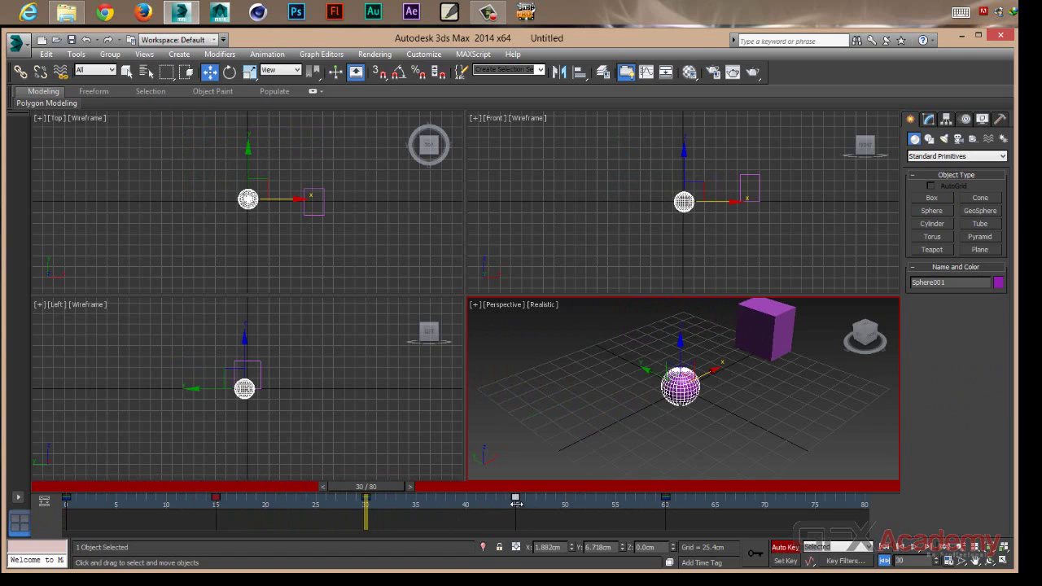
{"action": "left_click_drag", "start_coordinate": [516, 501], "coordinate": [816, 502], "text": "shift"}
Play the box and sphere animation, then stop it via the Time Configuration dialog
{"action": "left_click", "coordinate": [916, 548]}
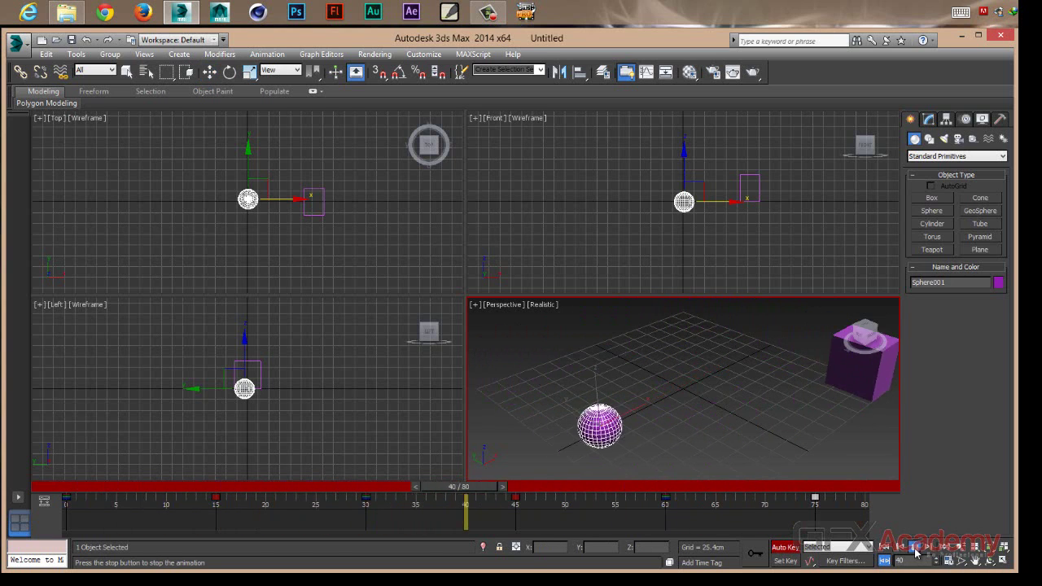
{"action": "right_click", "coordinate": [915, 550]}
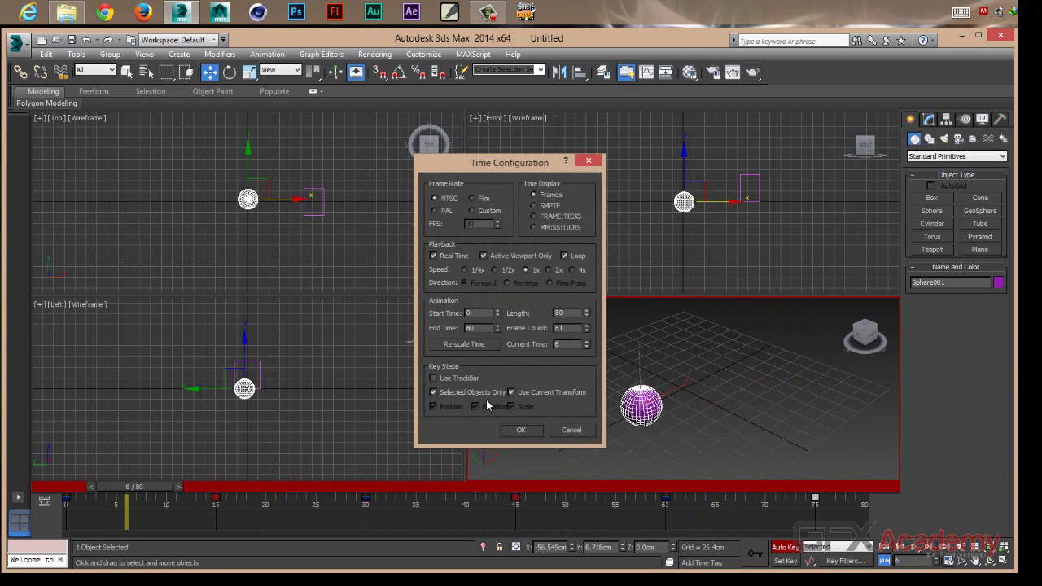
{"action": "left_click", "coordinate": [515, 429]}
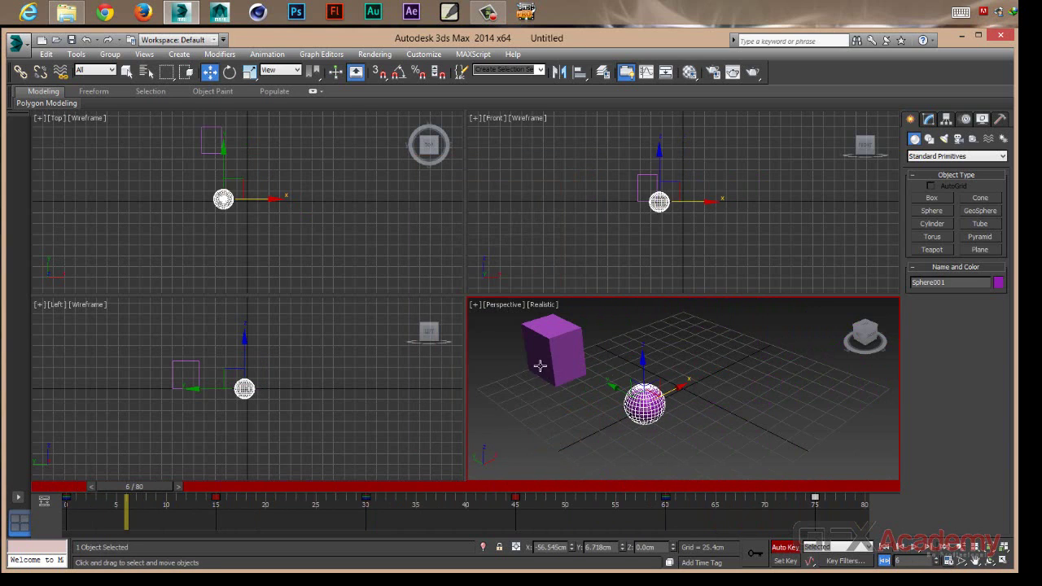
Select both box and sphere with Ctrl+A, step their keys, and reopen Time Configuration
{"action": "left_click", "coordinate": [560, 359]}
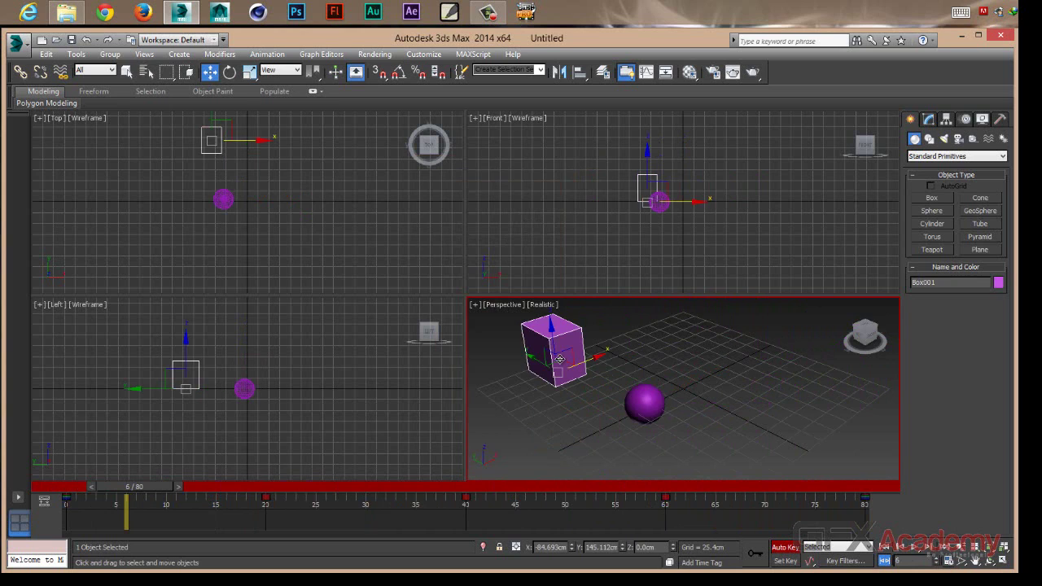
{"action": "left_click", "coordinate": [642, 400]}
{"action": "left_click", "coordinate": [550, 355]}
{"action": "left_click", "coordinate": [658, 402]}
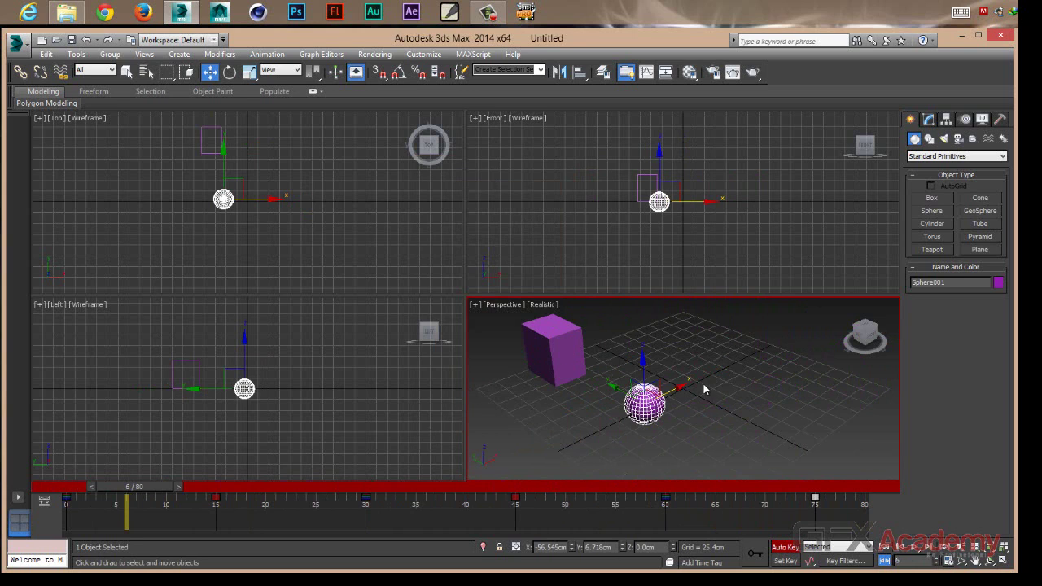
{"action": "left_click", "coordinate": [737, 390]}
{"action": "key", "text": "ctrl+a"}
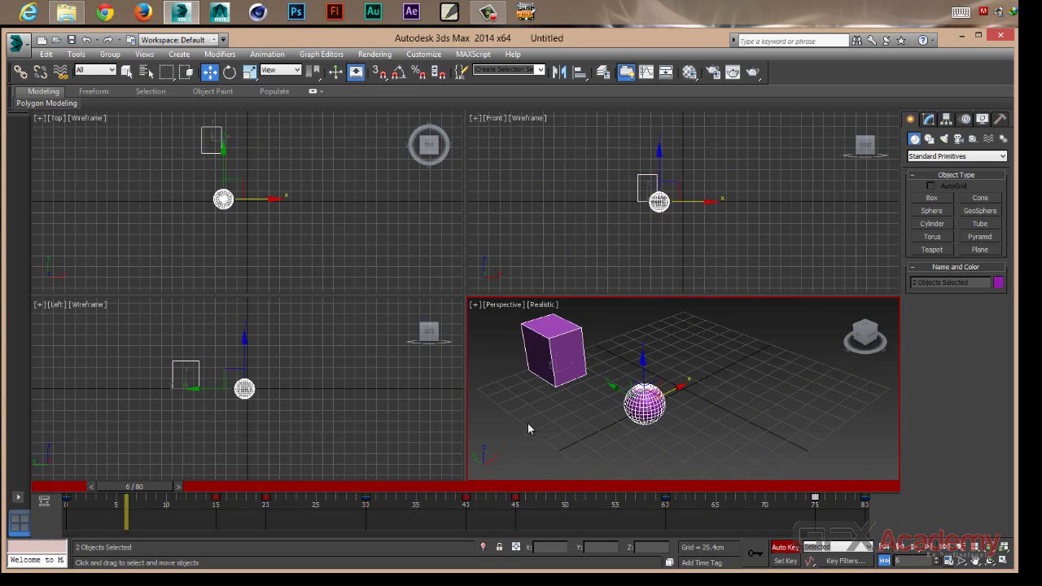
{"action": "left_click", "coordinate": [903, 550]}
{"action": "left_click", "coordinate": [901, 547]}
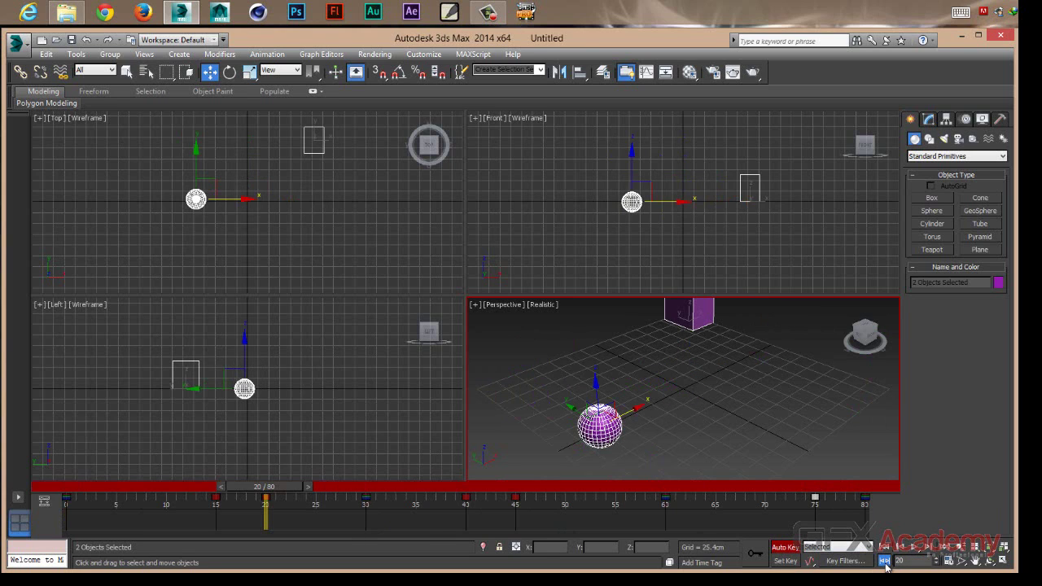
{"action": "right_click", "coordinate": [949, 562]}
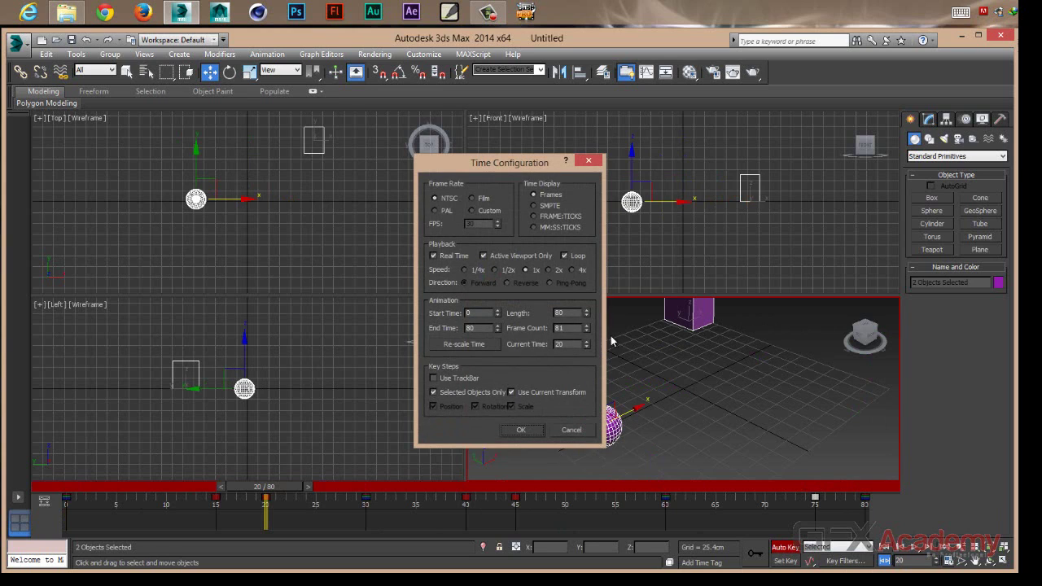
Enable Use TrackBar for key steps and select only the box
{"action": "left_click", "coordinate": [460, 379]}
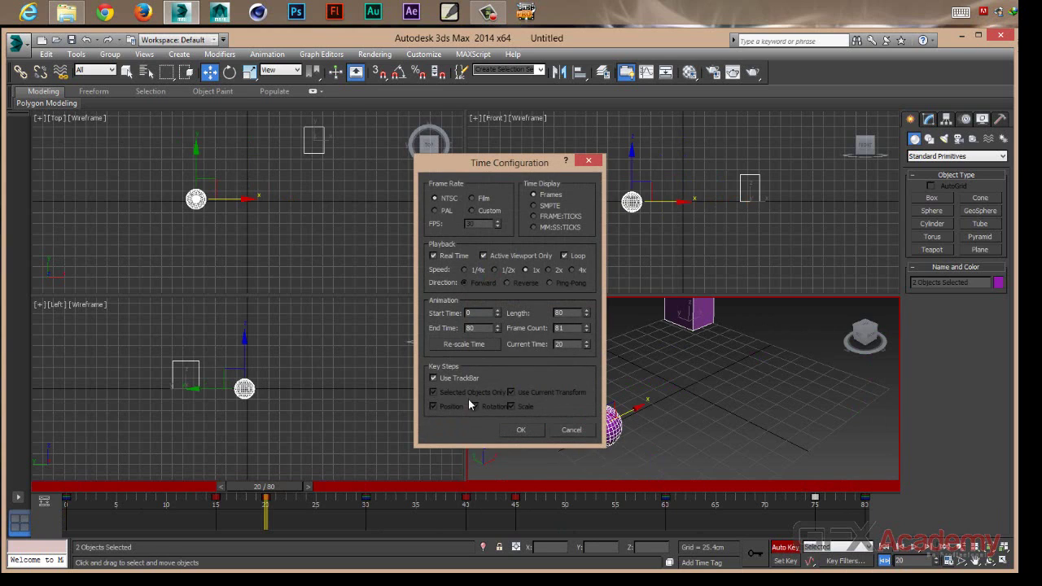
{"action": "left_click", "coordinate": [518, 430]}
{"action": "left_click", "coordinate": [703, 360]}
{"action": "left_click", "coordinate": [694, 323]}
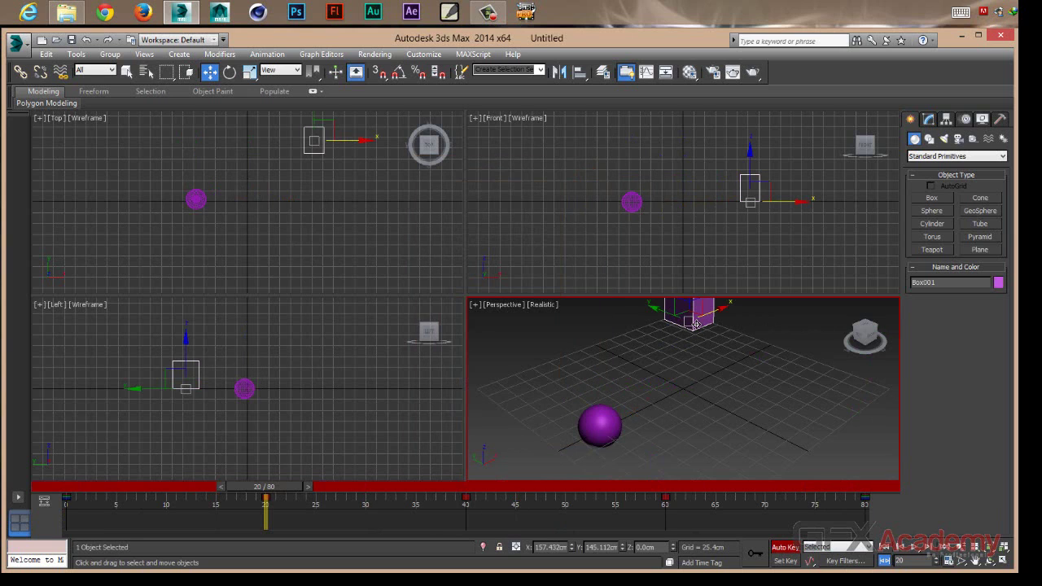
Step forward and back through the box's keys, ending at frame 40, then reopen Time Configuration
{"action": "left_click", "coordinate": [910, 547]}
{"action": "left_click", "coordinate": [910, 546]}
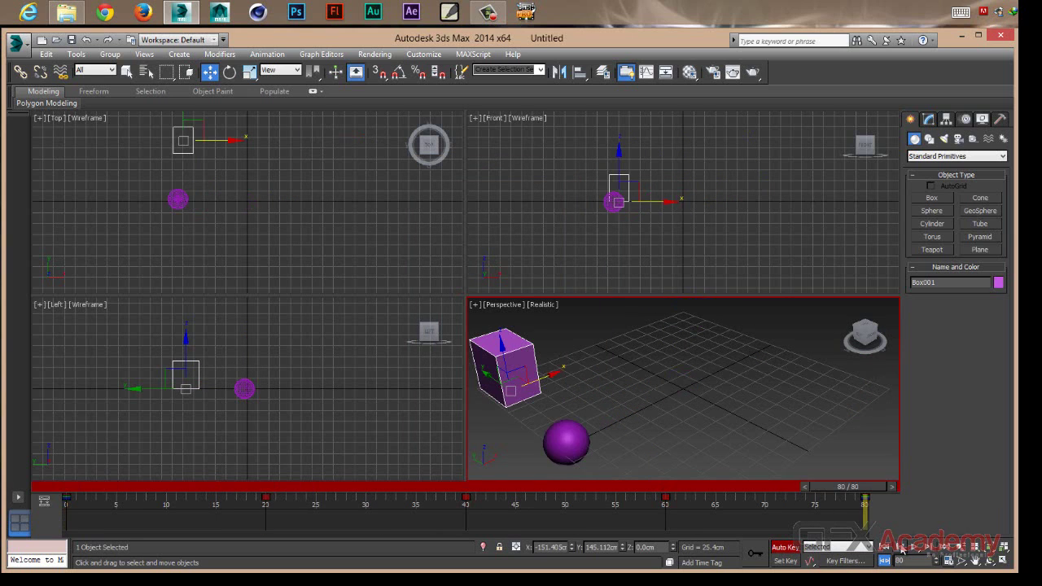
{"action": "left_click", "coordinate": [910, 546]}
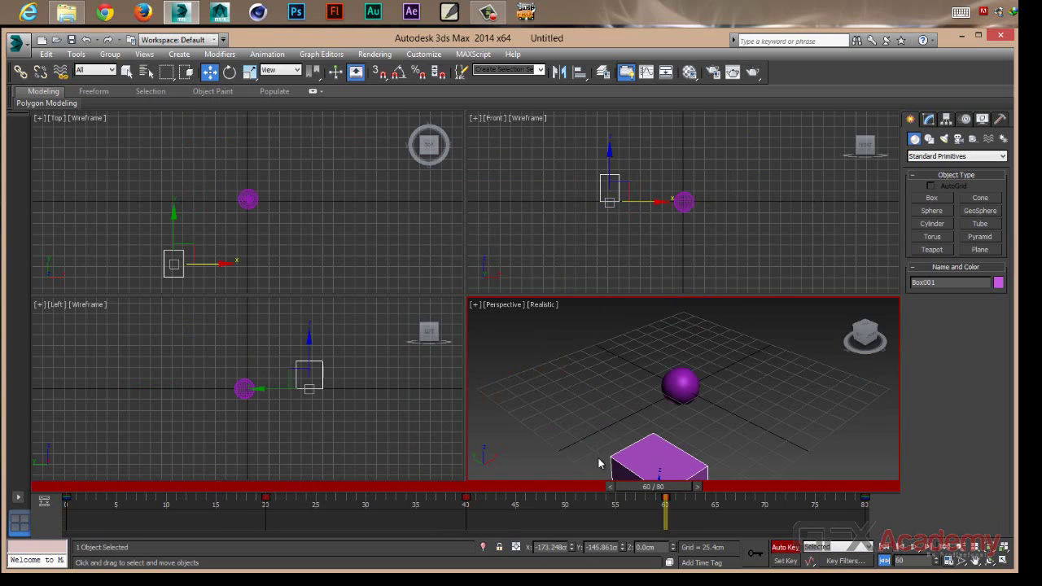
{"action": "left_click", "coordinate": [900, 548]}
{"action": "left_click", "coordinate": [900, 548]}
{"action": "left_click", "coordinate": [900, 548]}
{"action": "left_click", "coordinate": [902, 550]}
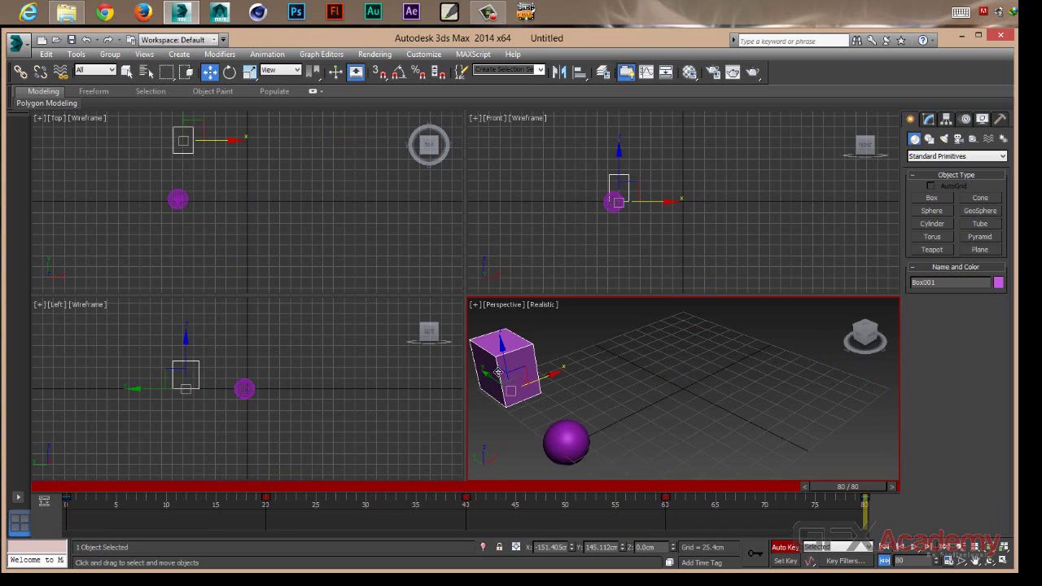
{"action": "left_click", "coordinate": [899, 550]}
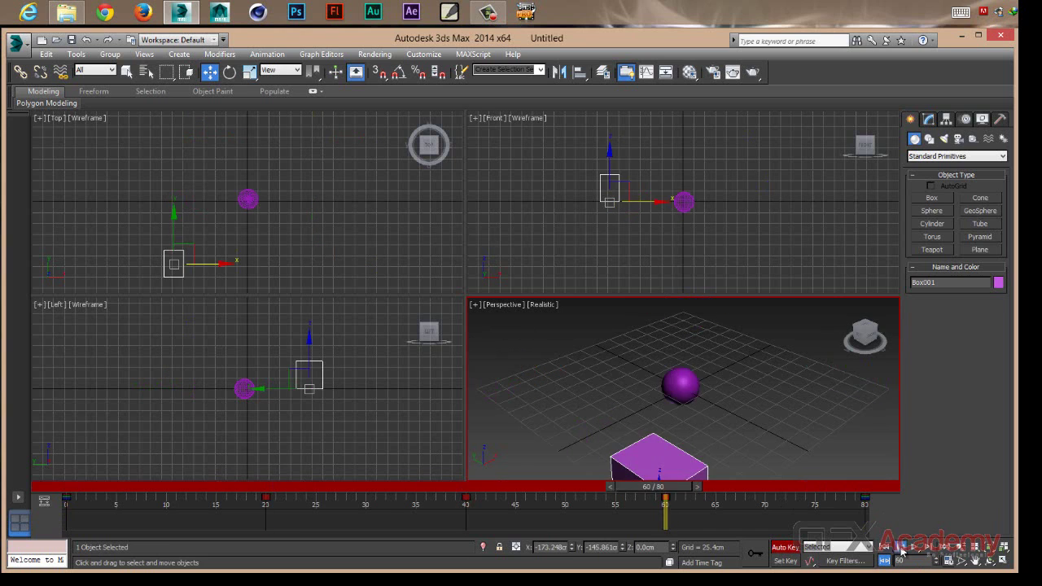
{"action": "left_click", "coordinate": [899, 550]}
{"action": "left_click", "coordinate": [950, 562]}
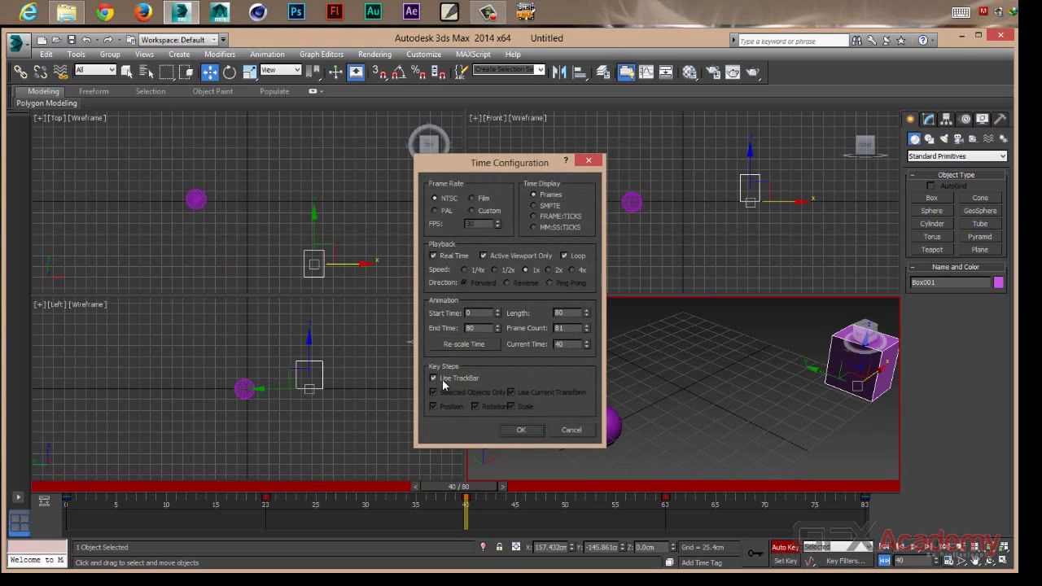
Uncheck Use TrackBar and Use Current Transform under Key Steps
{"action": "left_click", "coordinate": [443, 378]}
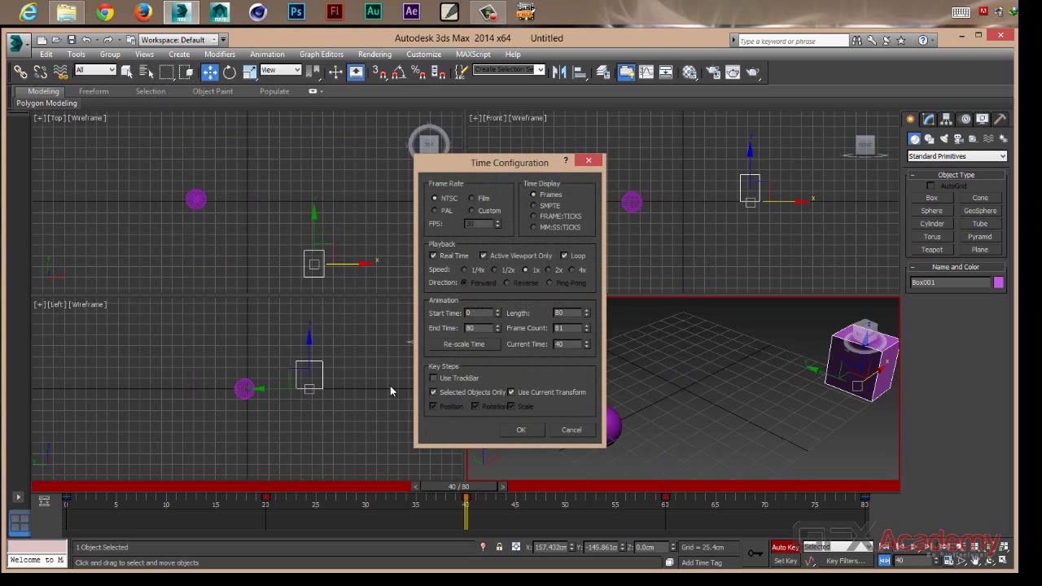
{"action": "left_click", "coordinate": [525, 394]}
{"action": "left_click_drag", "start_coordinate": [531, 165], "coordinate": [501, 122]}
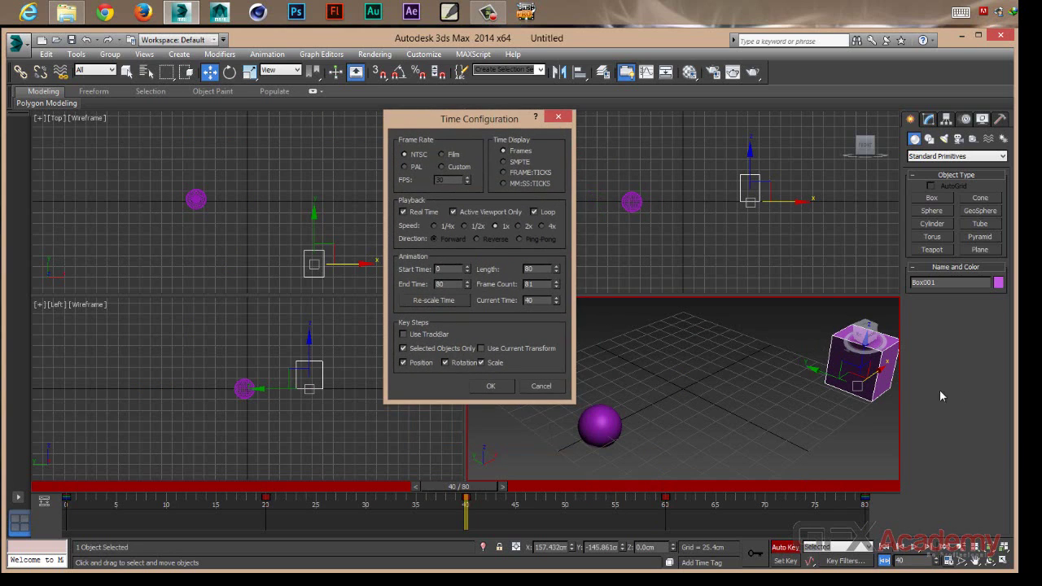
Toggle the Position, Rotation and Scale key-step filters, then re-enable Use TrackBar
{"action": "left_click", "coordinate": [446, 363]}
{"action": "left_click", "coordinate": [481, 362]}
{"action": "left_click", "coordinate": [464, 493]}
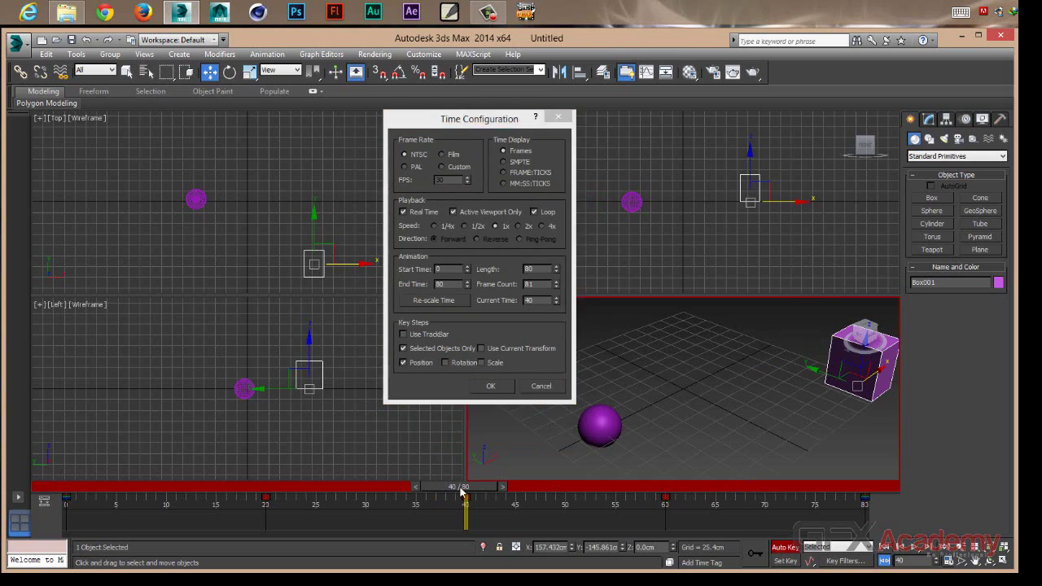
{"action": "left_click", "coordinate": [446, 362]}
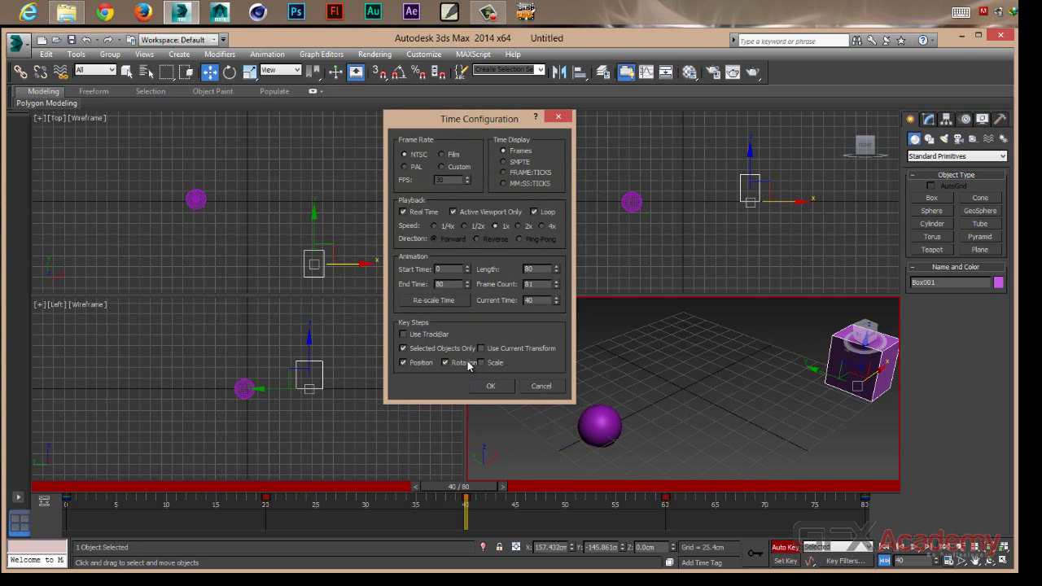
{"action": "left_click", "coordinate": [422, 363]}
{"action": "left_click", "coordinate": [482, 363]}
{"action": "left_click", "coordinate": [403, 334]}
{"action": "left_click_drag", "start_coordinate": [456, 119], "coordinate": [323, 136]}
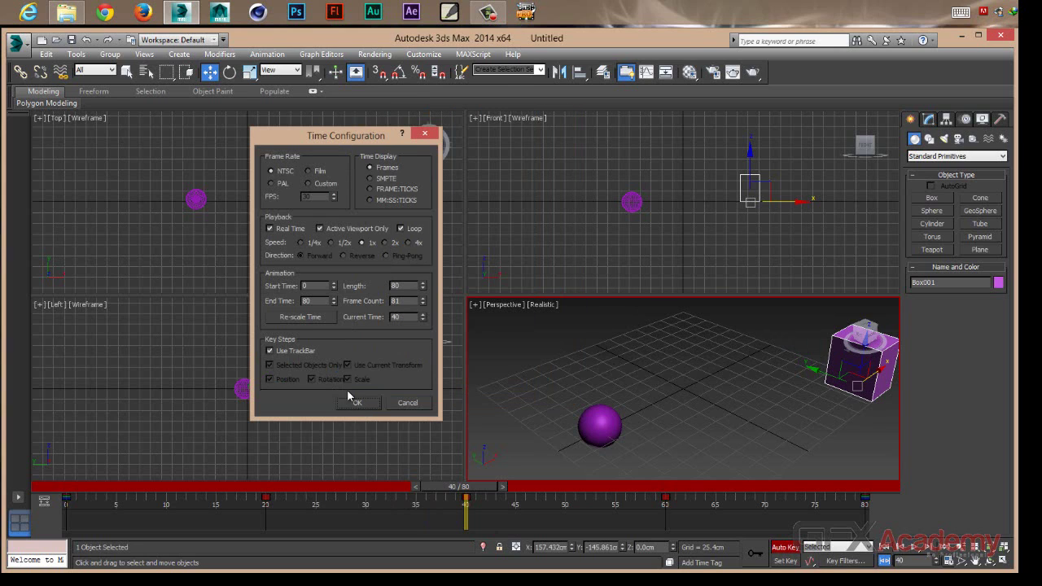